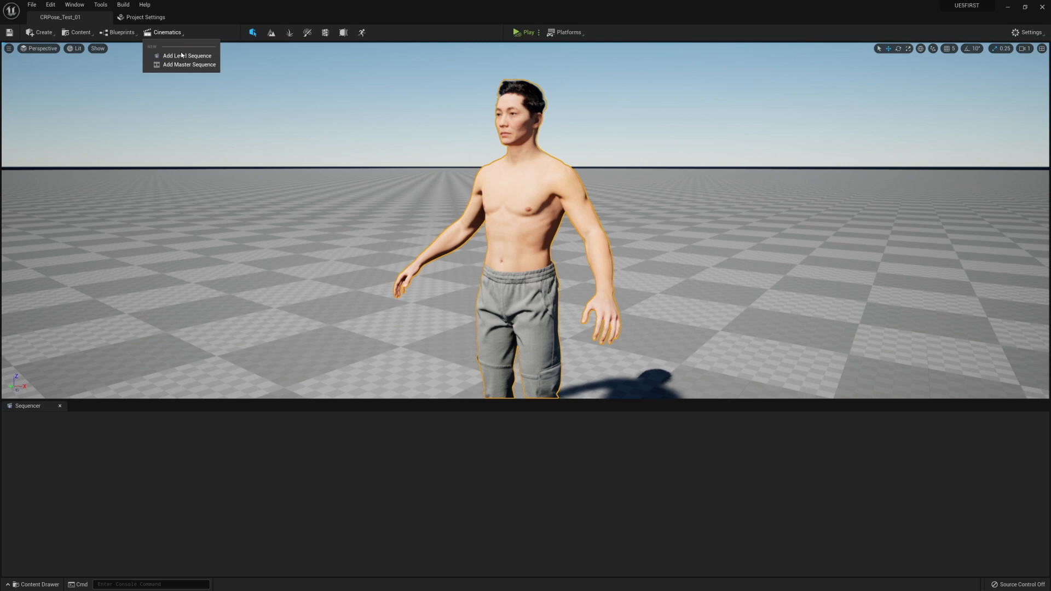
# - Add a level sequence named CRPose_Hands_01, saved in the Sequencers folder
pyautogui.click(181, 56)
pyautogui.click(323, 263)
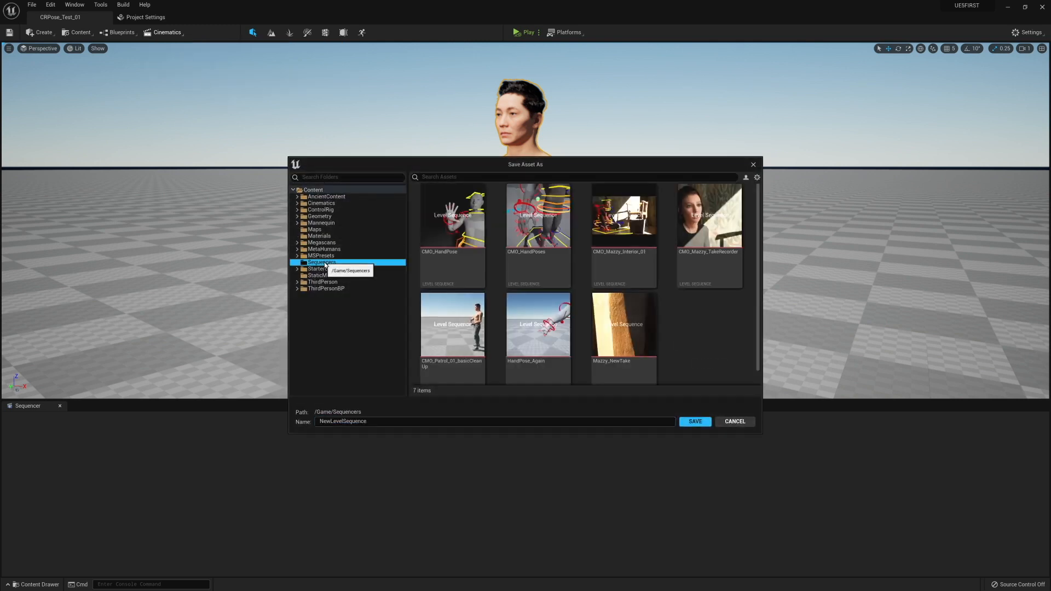
pyautogui.doubleClick(405, 422)
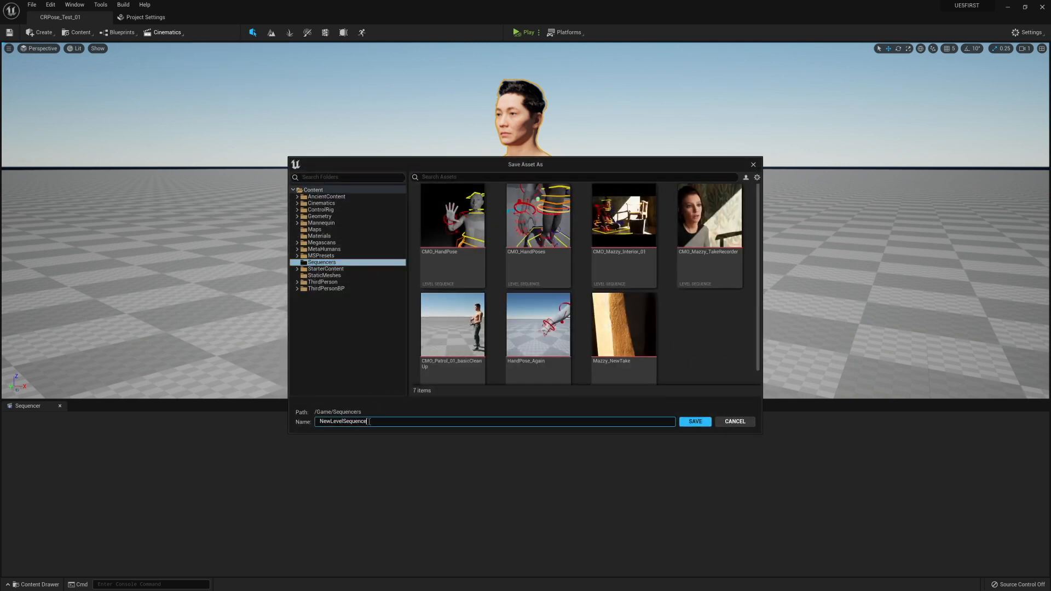
pyautogui.write('CRPose_Hands_01')
pyautogui.click(695, 422)
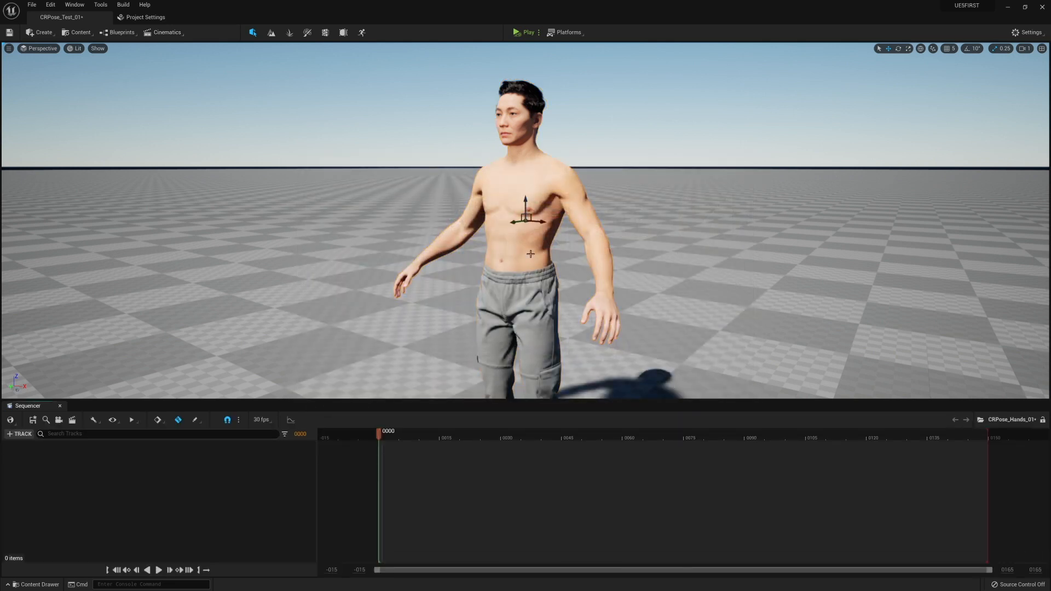
# - Add the shirtless MetaHuman character in the level to the sequence as an actor track
pyautogui.click(533, 186)
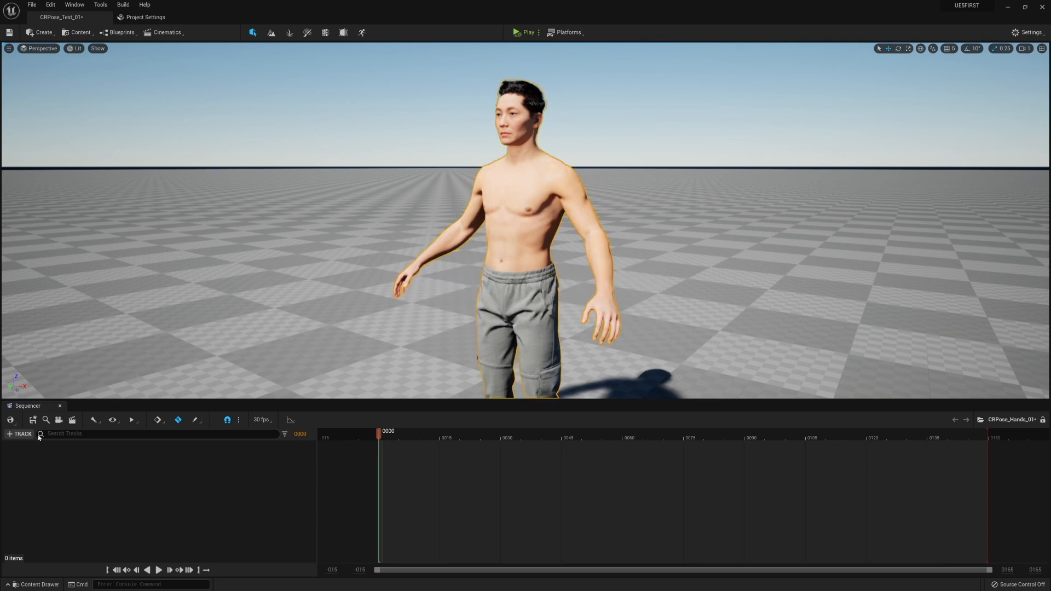
pyautogui.click(19, 433)
pyautogui.moveTo(71, 447)
pyautogui.click(133, 450)
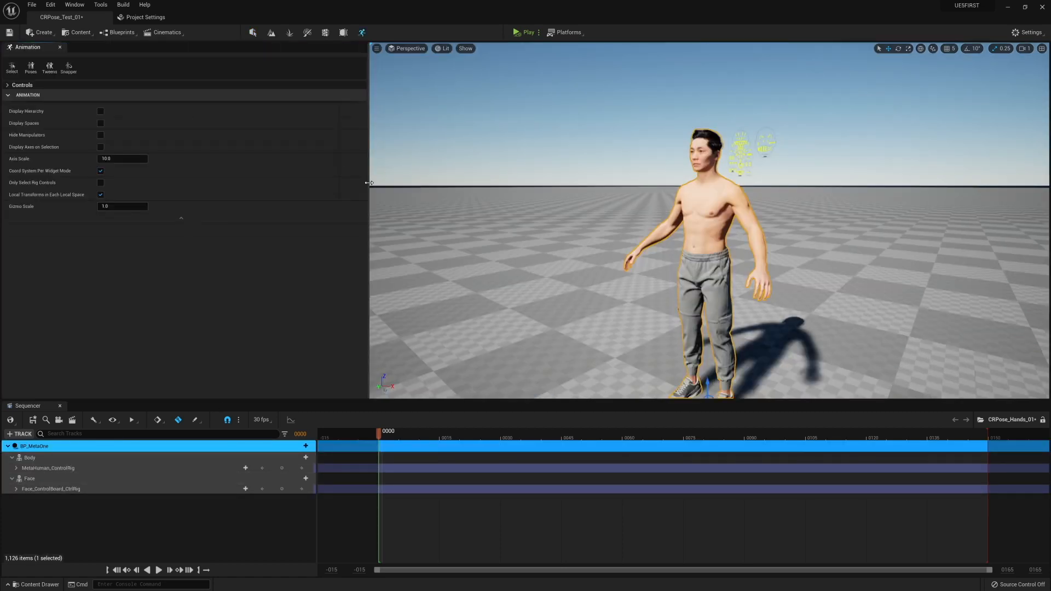
# - Restrict viewport selection to rig controls only and open the Control Rig pose library
pyautogui.moveTo(369, 182); pyautogui.dragTo(319, 183)
pyautogui.moveTo(466, 219); pyautogui.dragTo(624, 217, button='right')
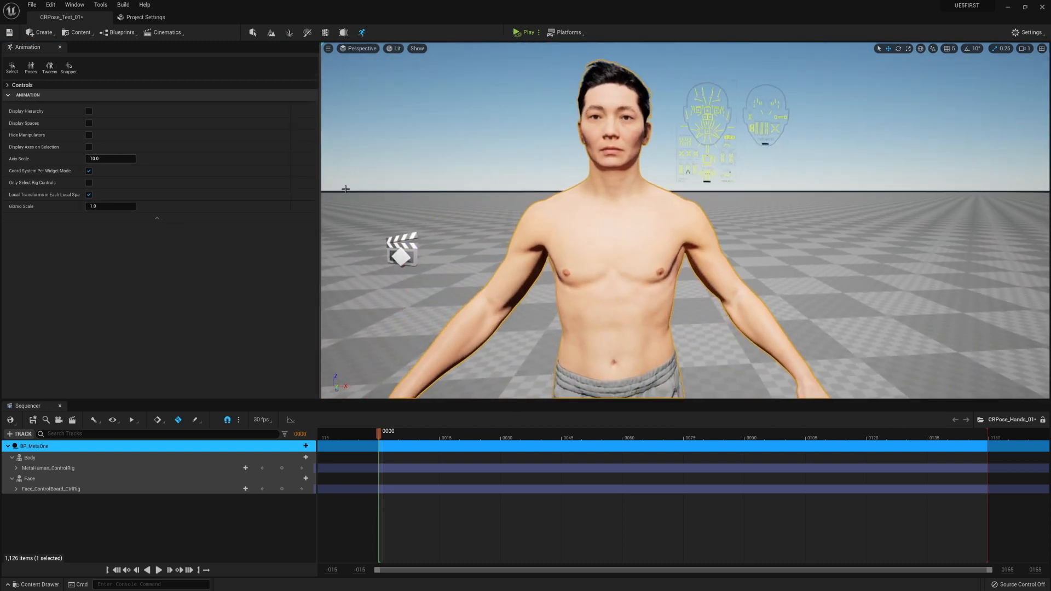
pyautogui.click(12, 68)
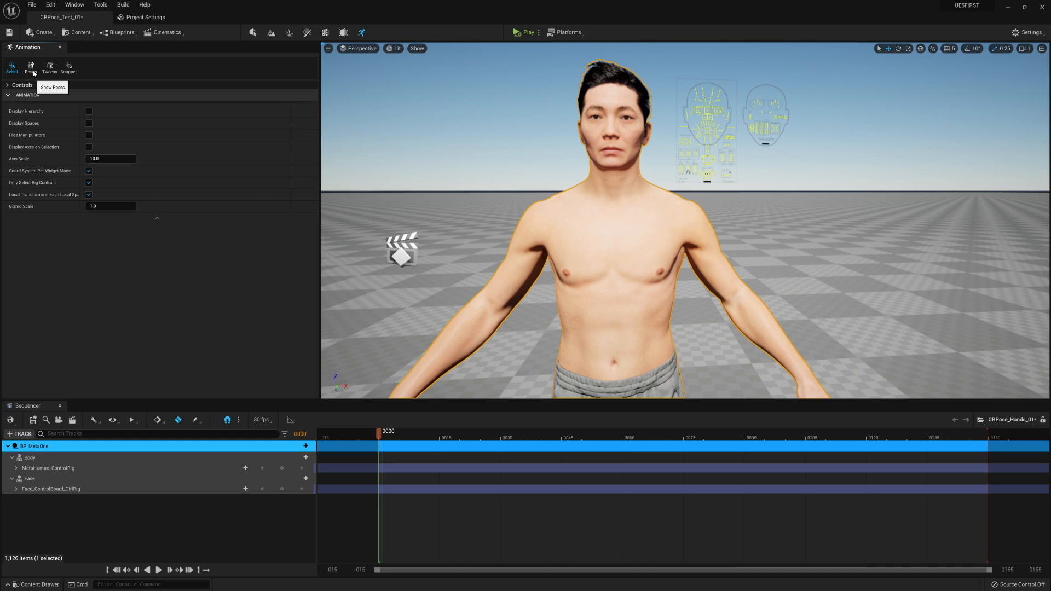
pyautogui.click(31, 68)
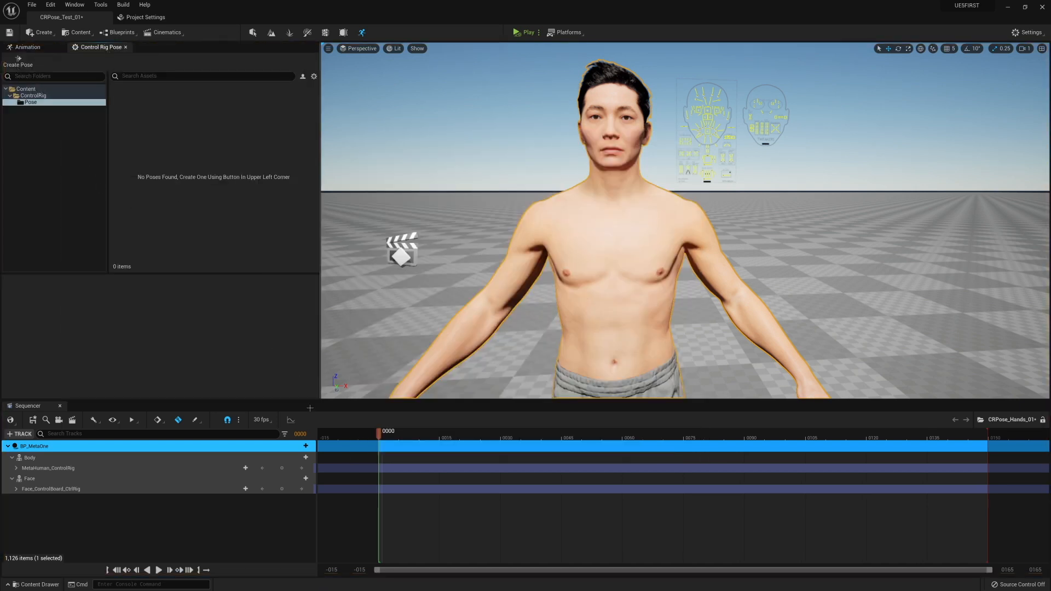
# - Expand the MetaHuman_ControlRig track and select the three thumb controls of the character's right hand
pyautogui.moveTo(564, 234); pyautogui.dragTo(528, 236, button='right')
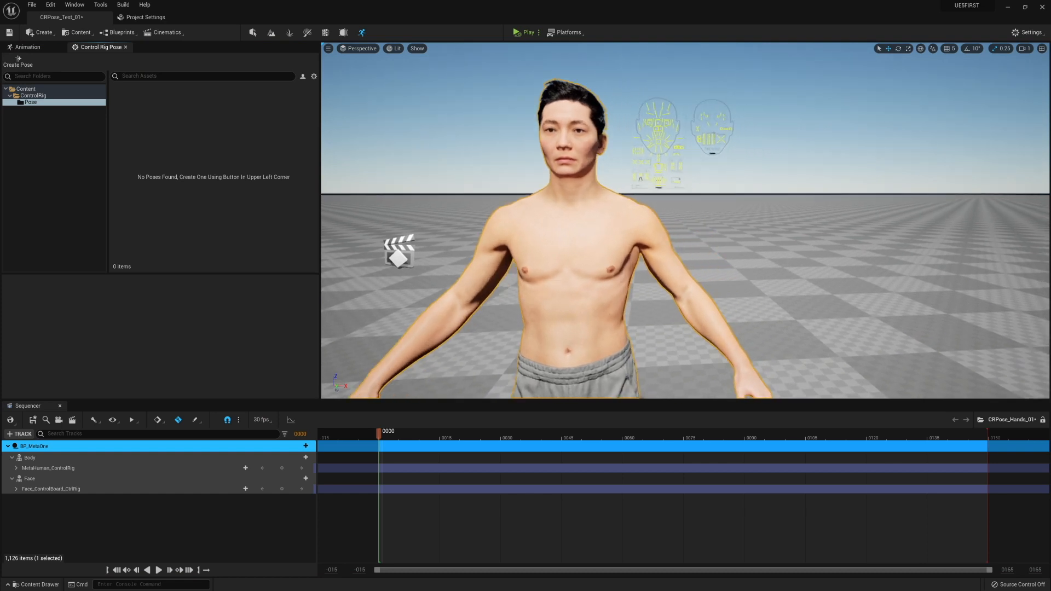
pyautogui.moveTo(621, 145); pyautogui.dragTo(621, 146, button='right')
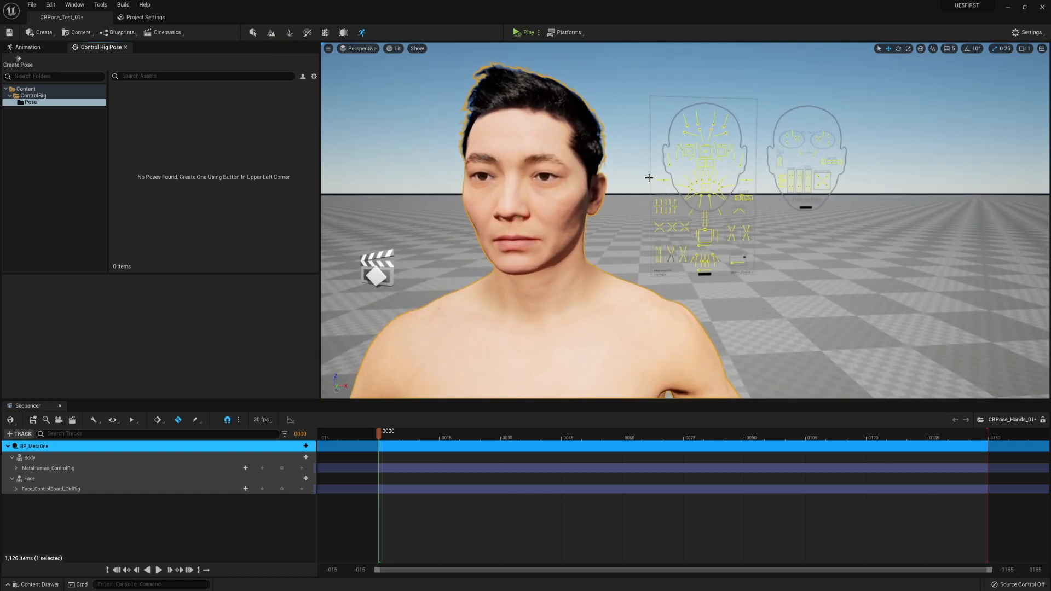
pyautogui.moveTo(627, 243); pyautogui.dragTo(583, 187, button='right')
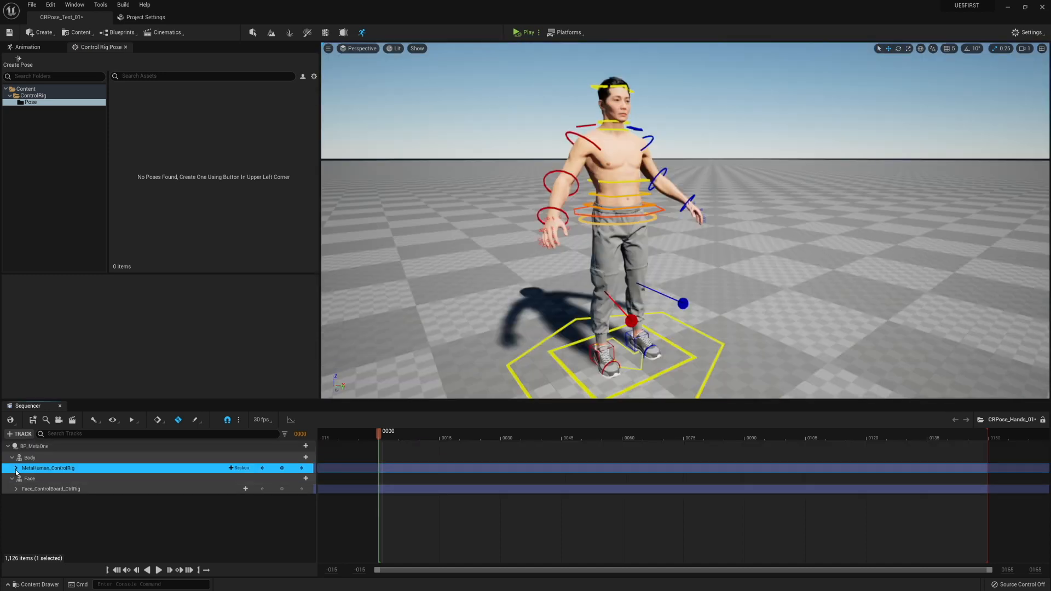
pyautogui.click(16, 468)
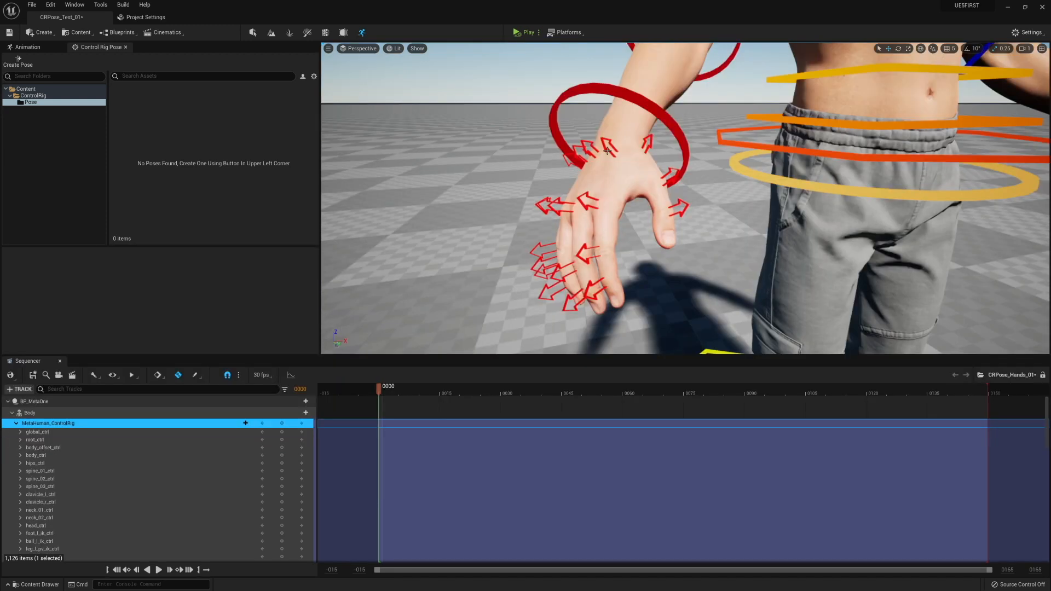
pyautogui.click(647, 143)
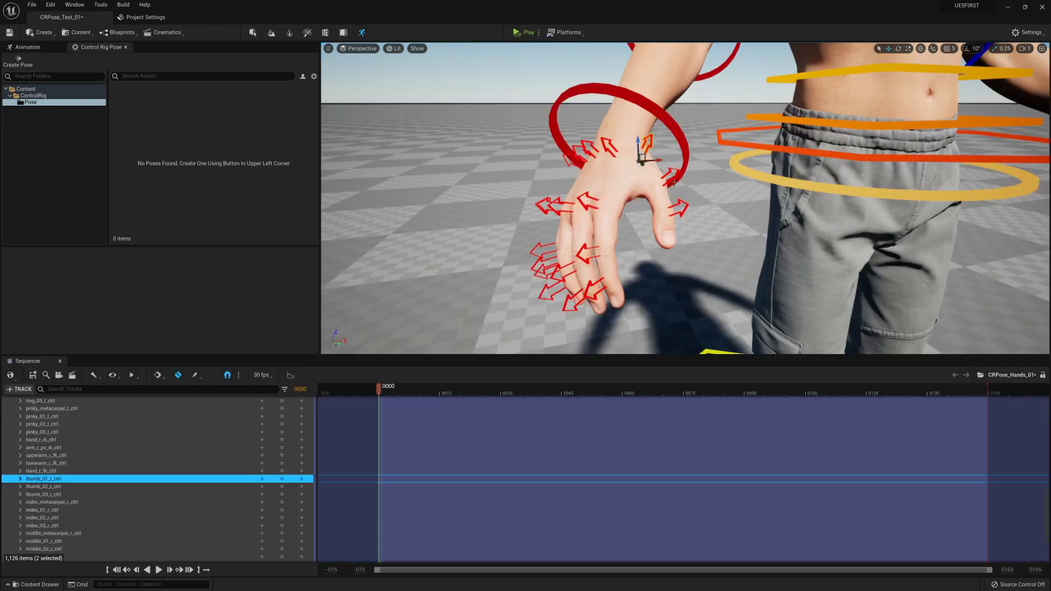
pyautogui.keyDown('ctrl'); pyautogui.click(677, 174); pyautogui.keyUp('ctrl')
pyautogui.keyDown('ctrl'); pyautogui.click(683, 206); pyautogui.keyUp('ctrl')
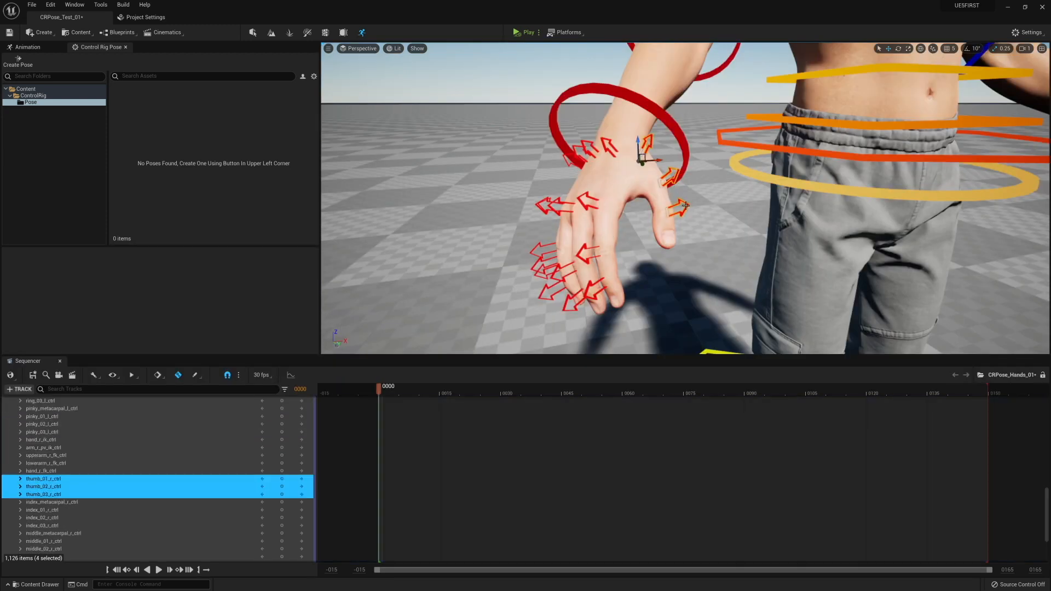
# - Add the right index finger's metacarpal control and its three joint controls to the selection
pyautogui.keyDown('alt'); pyautogui.moveTo(655, 225); pyautogui.dragTo(671, 190); pyautogui.keyUp('alt')
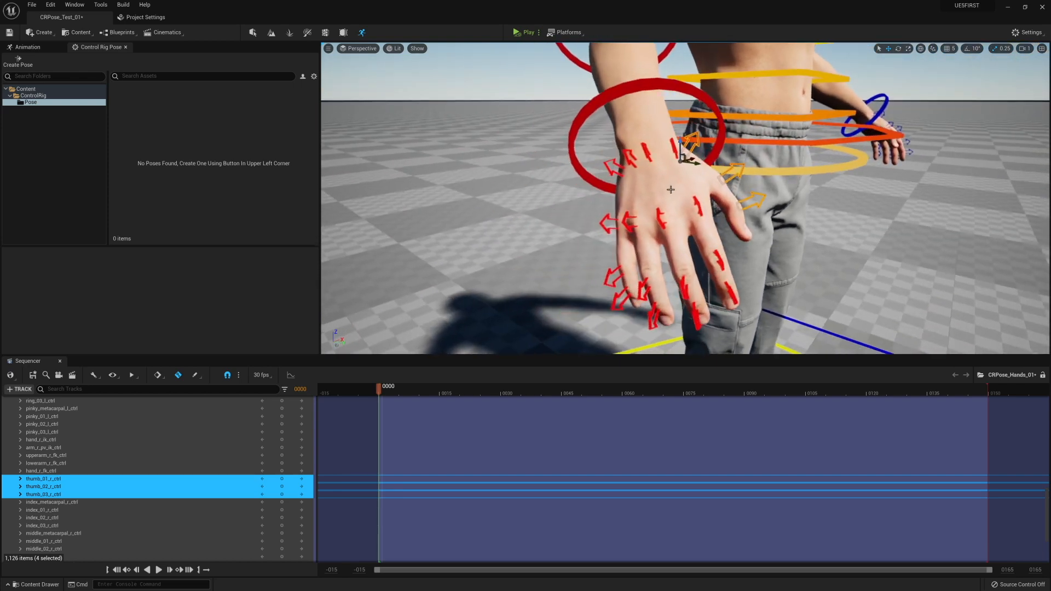
pyautogui.keyDown('ctrl'); pyautogui.click(675, 149); pyautogui.keyUp('ctrl')
pyautogui.keyDown('alt'); pyautogui.moveTo(675, 149); pyautogui.dragTo(674, 180); pyautogui.keyUp('alt')
pyautogui.keyDown('ctrl'); pyautogui.click(653, 178); pyautogui.keyUp('ctrl')
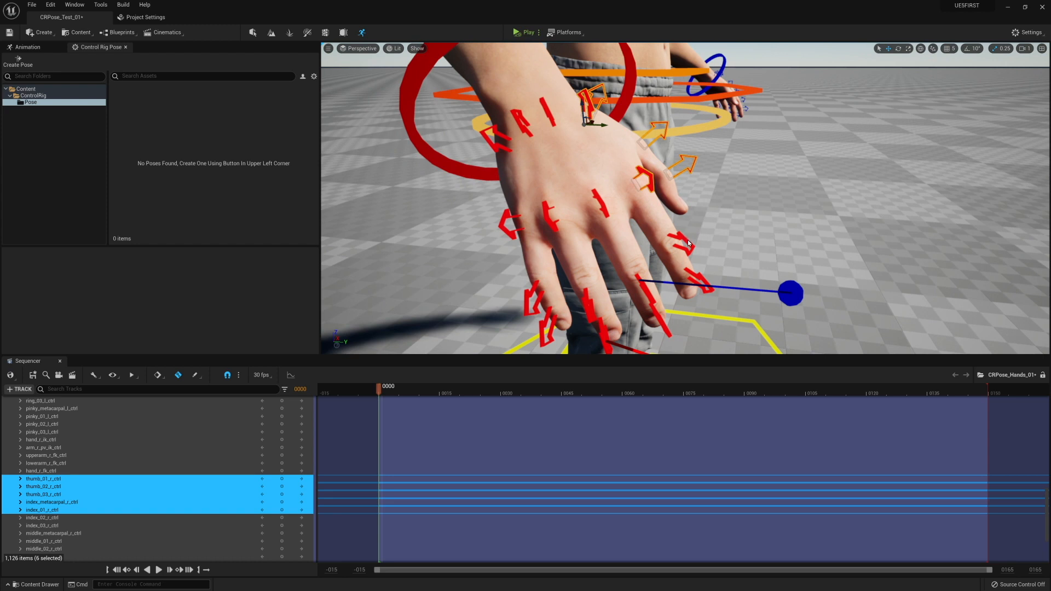
pyautogui.keyDown('ctrl'); pyautogui.click(688, 243); pyautogui.keyUp('ctrl')
pyautogui.keyDown('ctrl'); pyautogui.click(701, 279); pyautogui.keyUp('ctrl')
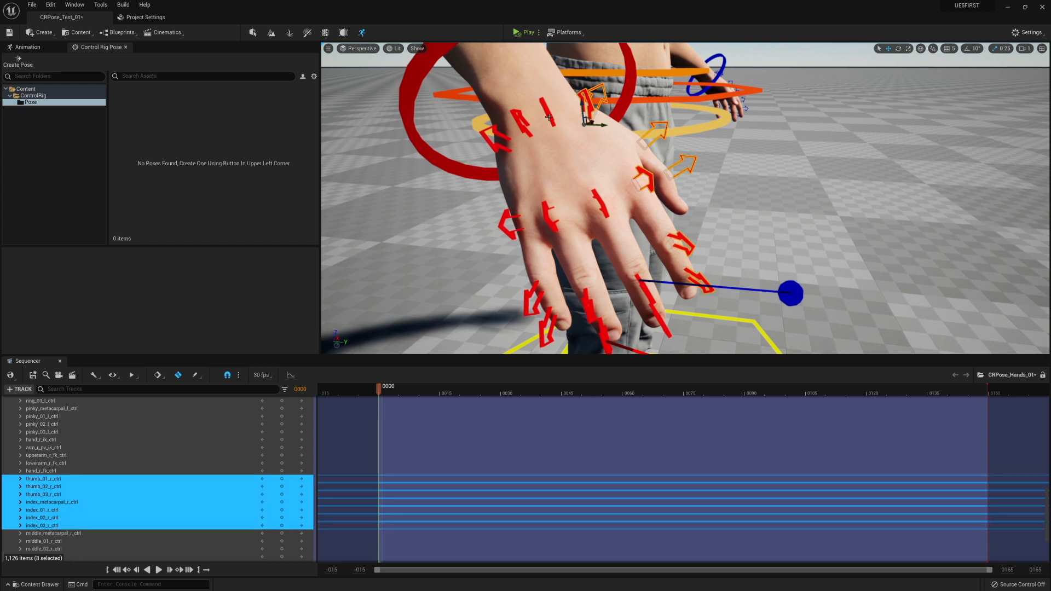
# - Add the right middle finger's metacarpal control and its three joint controls to the selection
pyautogui.keyDown('ctrl'); pyautogui.click(601, 204); pyautogui.keyUp('ctrl')
pyautogui.keyDown('ctrl'); pyautogui.click(640, 284); pyautogui.keyUp('ctrl')
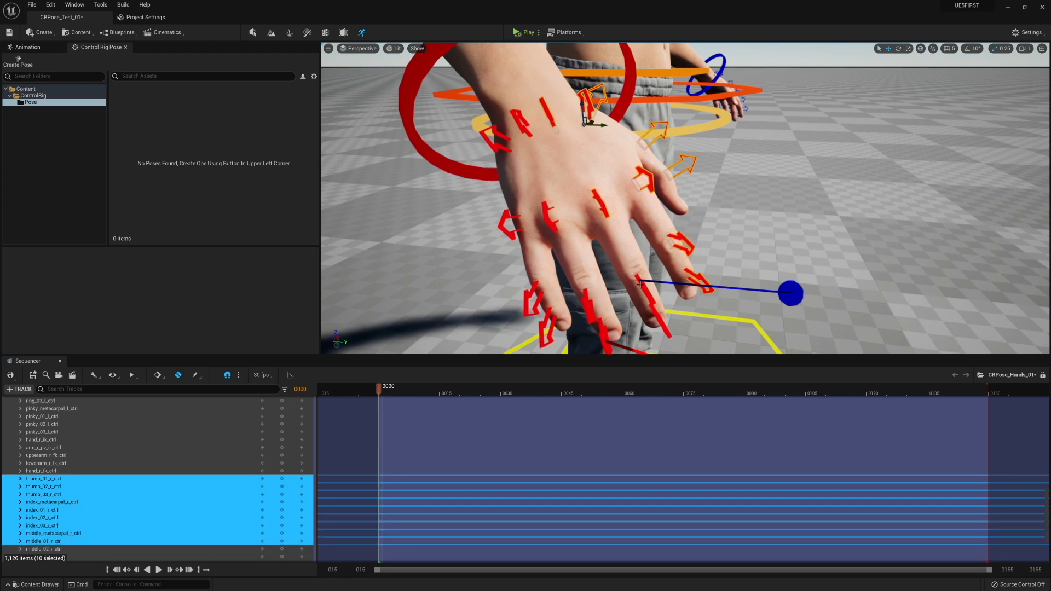
pyautogui.keyDown('ctrl'); pyautogui.click(643, 286); pyautogui.keyUp('ctrl')
pyautogui.keyDown('ctrl'); pyautogui.click(664, 327); pyautogui.keyUp('ctrl')
pyautogui.keyDown('alt'); pyautogui.moveTo(664, 327); pyautogui.dragTo(755, 327); pyautogui.keyUp('alt')
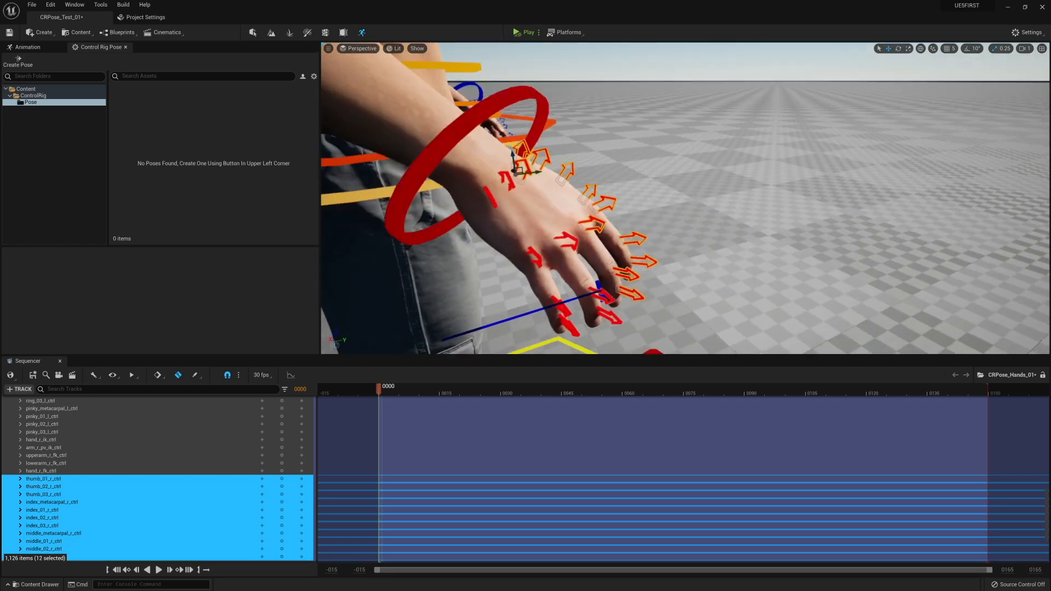
# - Add the right ring finger's three joint controls and its metacarpal control to the selection
pyautogui.moveTo(664, 327); pyautogui.dragTo(706, 316, button='right')
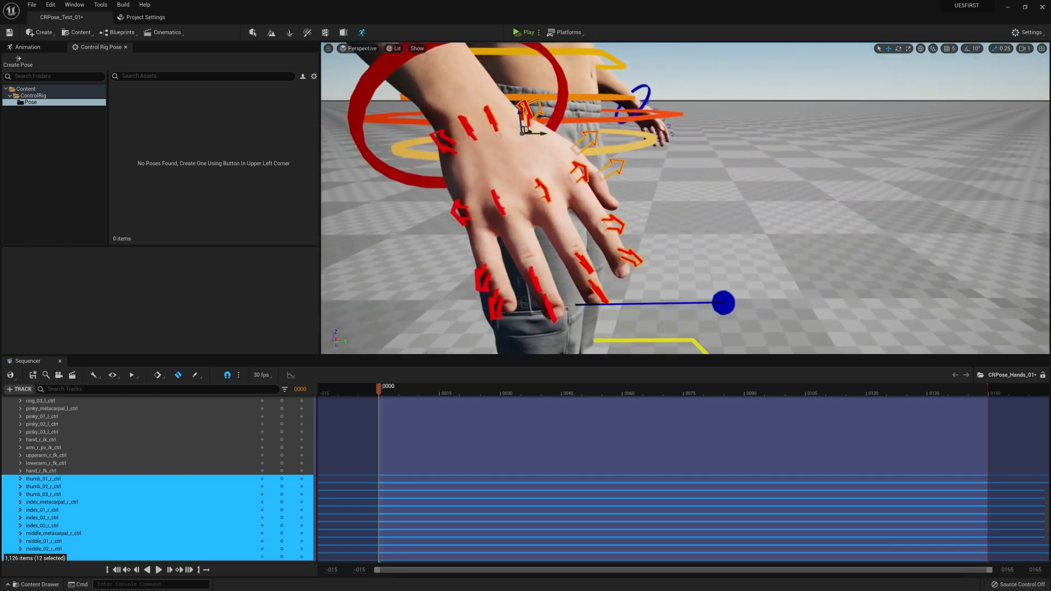
pyautogui.moveTo(467, 129); pyautogui.dragTo(471, 129, button='right')
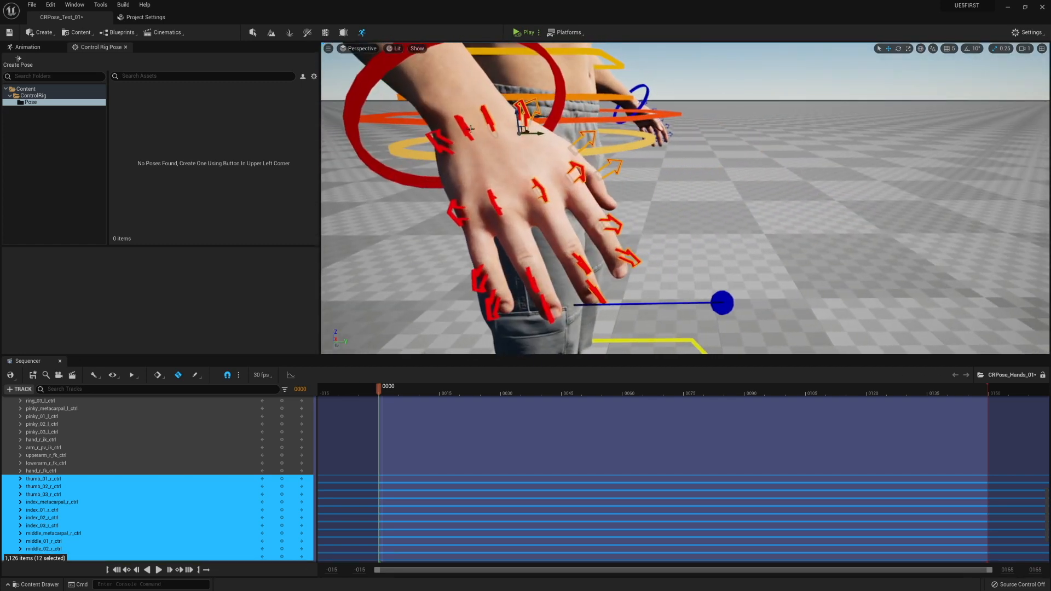
pyautogui.keyDown('ctrl'); pyautogui.click(492, 202); pyautogui.keyUp('ctrl')
pyautogui.keyDown('ctrl'); pyautogui.click(532, 287); pyautogui.keyUp('ctrl')
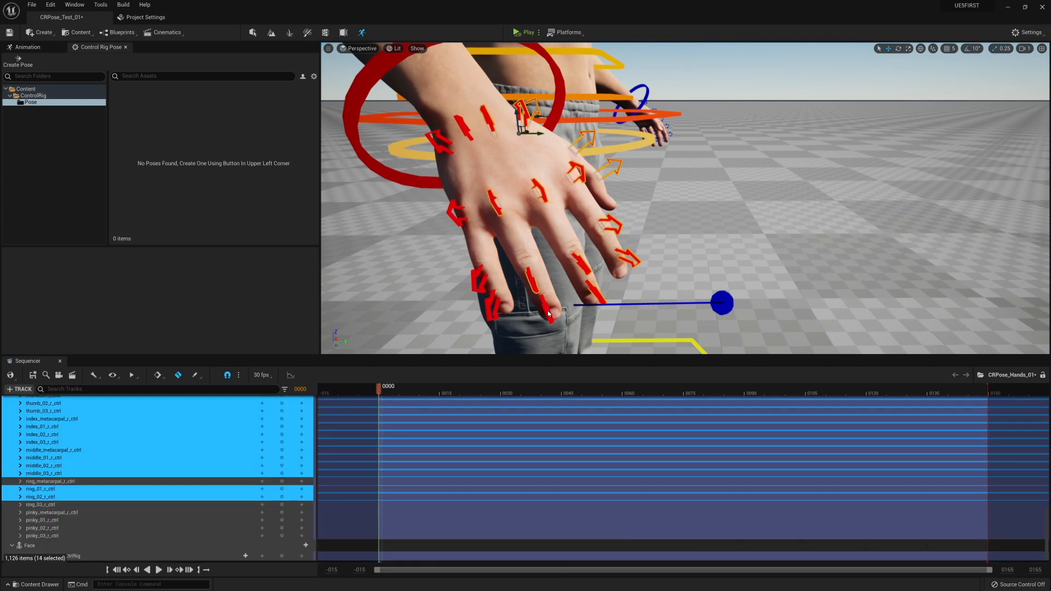
pyautogui.keyDown('ctrl'); pyautogui.click(548, 313); pyautogui.keyUp('ctrl')
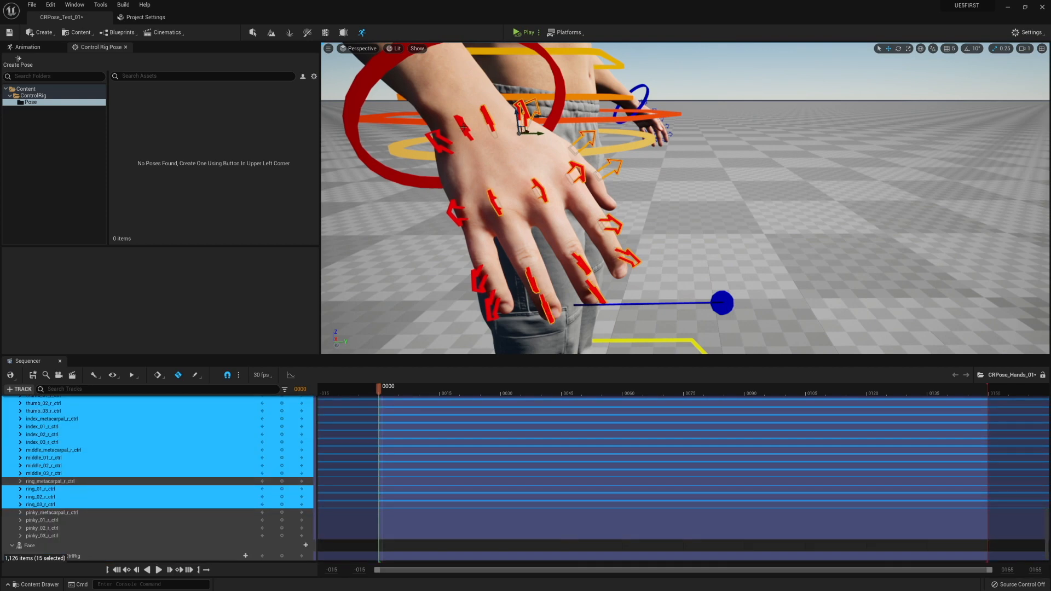
pyautogui.keyDown('alt'); pyautogui.moveTo(513, 161); pyautogui.dragTo(454, 138); pyautogui.keyUp('alt')
pyautogui.keyDown('ctrl'); pyautogui.click(474, 240); pyautogui.keyUp('ctrl')
# - Add the right pinky's metacarpal control and its three joint controls to the selection
pyautogui.keyDown('ctrl'); pyautogui.click(462, 124); pyautogui.keyUp('ctrl')
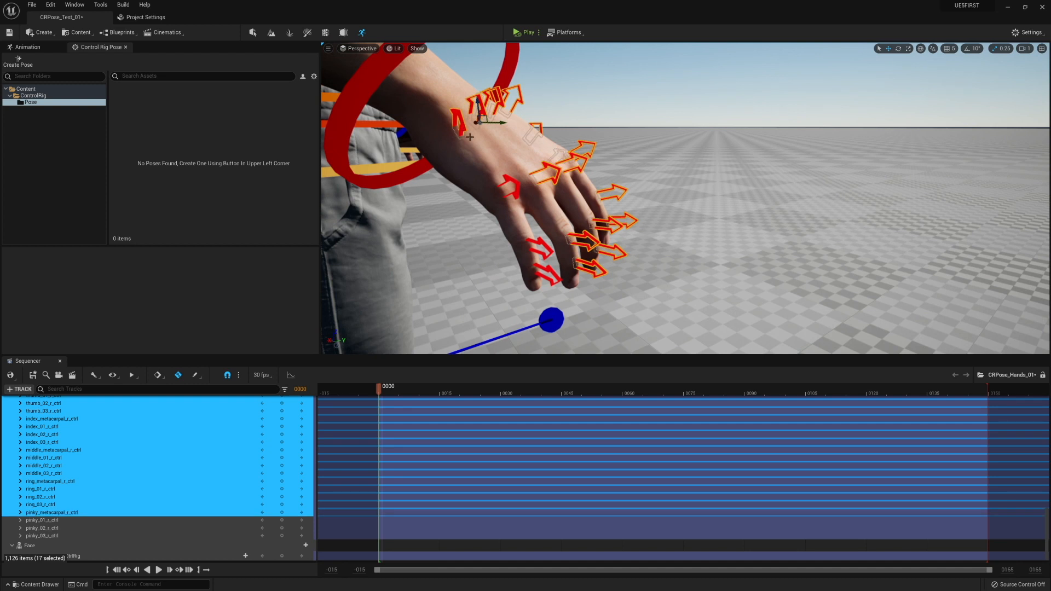
pyautogui.keyDown('ctrl'); pyautogui.click(518, 183); pyautogui.keyUp('ctrl')
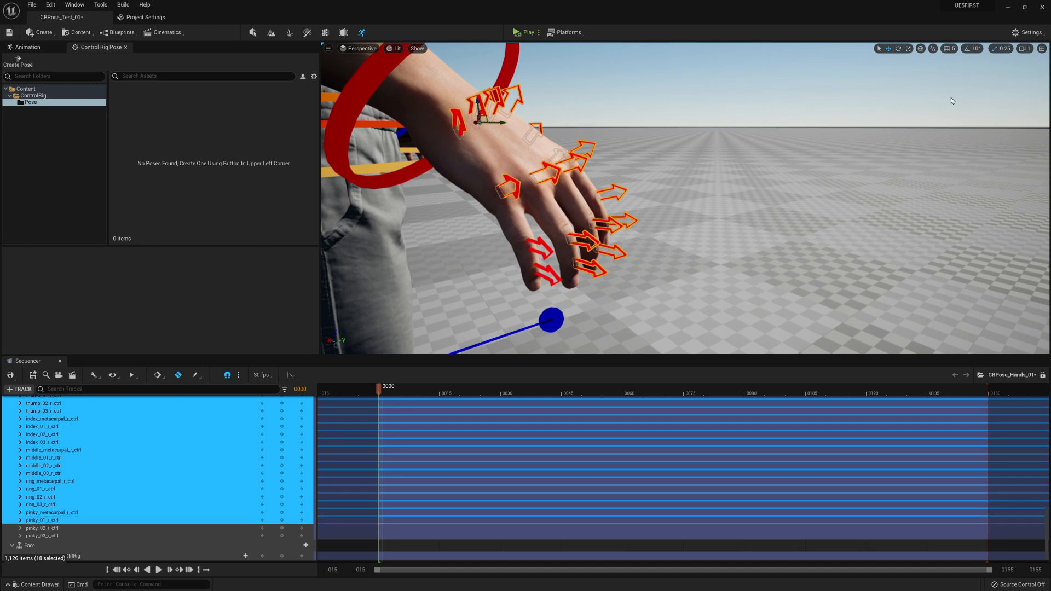
pyautogui.keyDown('ctrl'); pyautogui.click(551, 250); pyautogui.keyUp('ctrl')
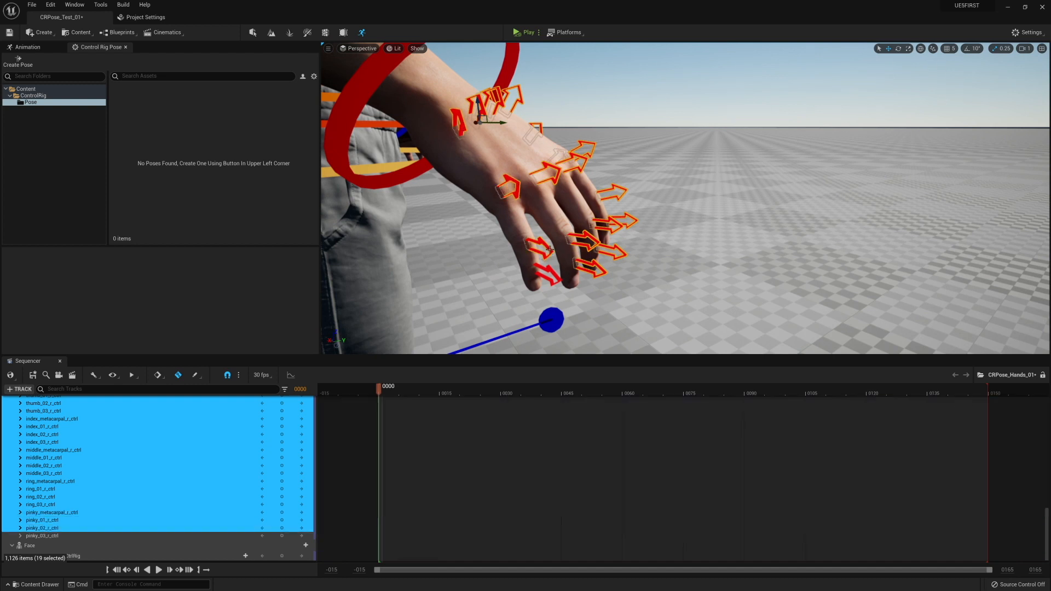
pyautogui.keyDown('ctrl'); pyautogui.click(555, 274); pyautogui.keyUp('ctrl')
# - Frame the right hand and save the selected finger controls as a pose asset named MH_MTN_hand_neutral_01
pyautogui.keyDown('alt'); pyautogui.moveTo(581, 195); pyautogui.dragTo(393, 241); pyautogui.keyUp('alt')
pyautogui.keyDown('alt'); pyautogui.moveTo(579, 195); pyautogui.dragTo(605, 197, button='right'); pyautogui.keyUp('alt')
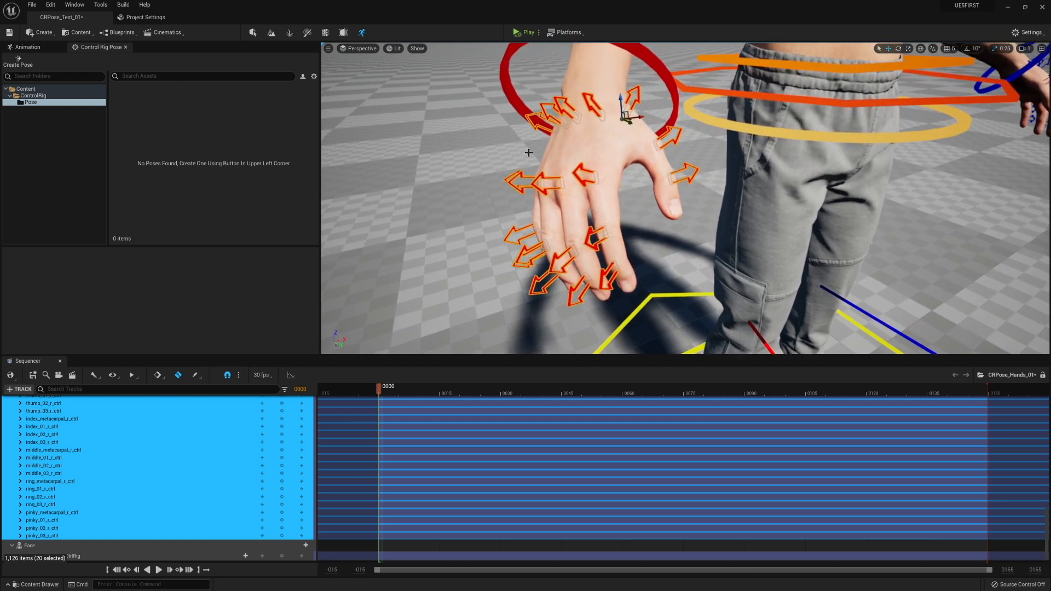
pyautogui.keyDown('alt'); pyautogui.moveTo(614, 201); pyautogui.dragTo(543, 137); pyautogui.keyUp('alt')
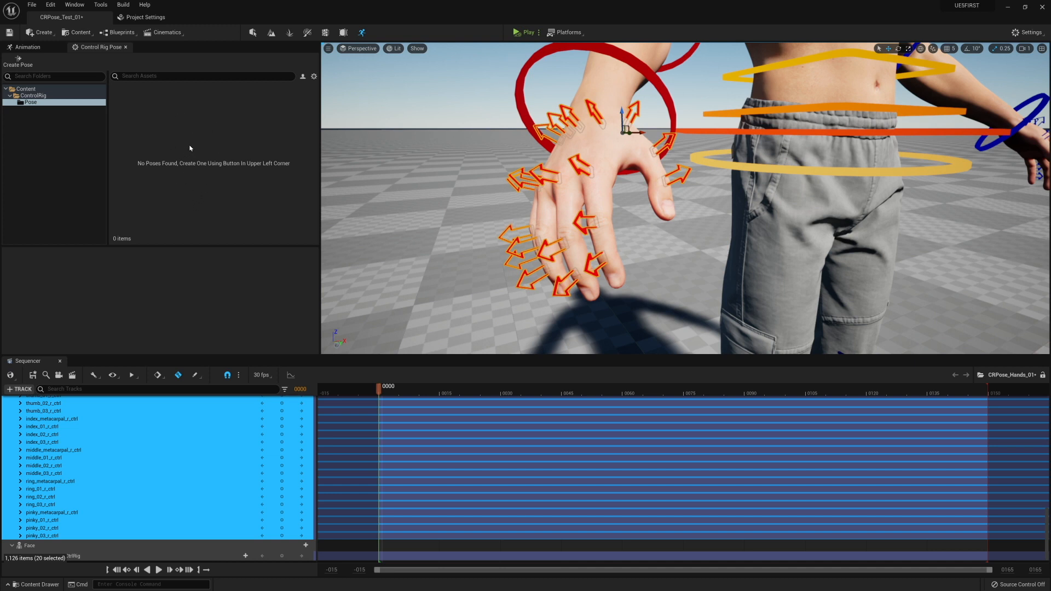
pyautogui.click(20, 65)
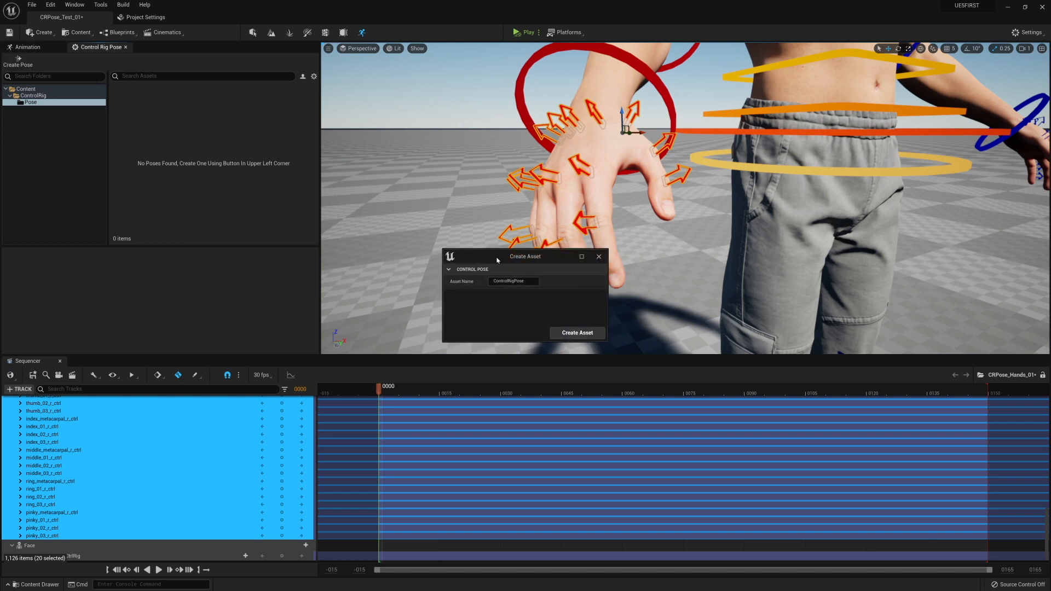
pyautogui.moveTo(497, 260); pyautogui.dragTo(363, 192)
pyautogui.doubleClick(394, 214)
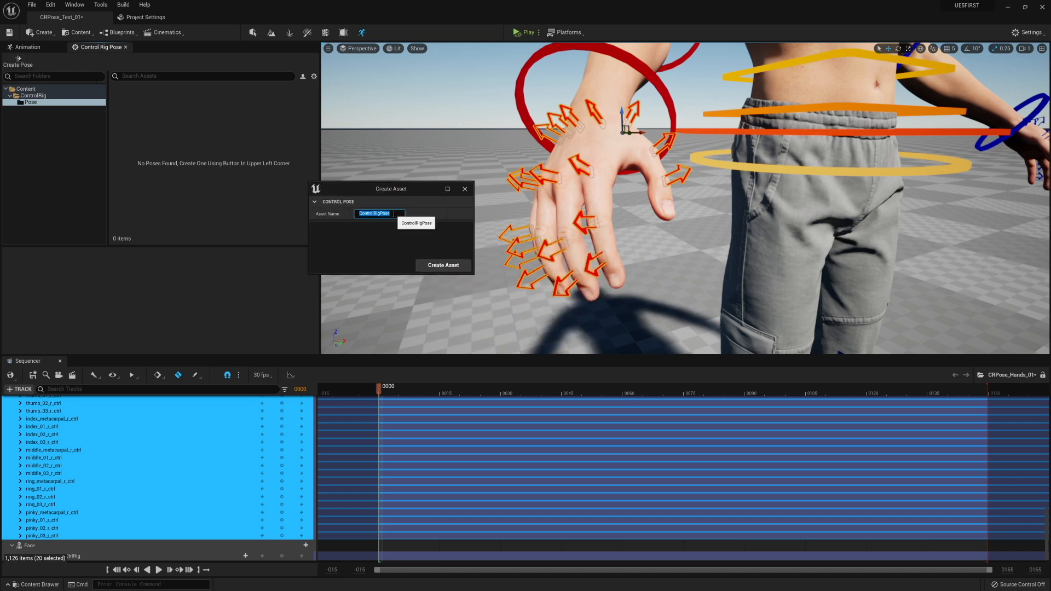
pyautogui.write('MH_MTN_hand_neu')
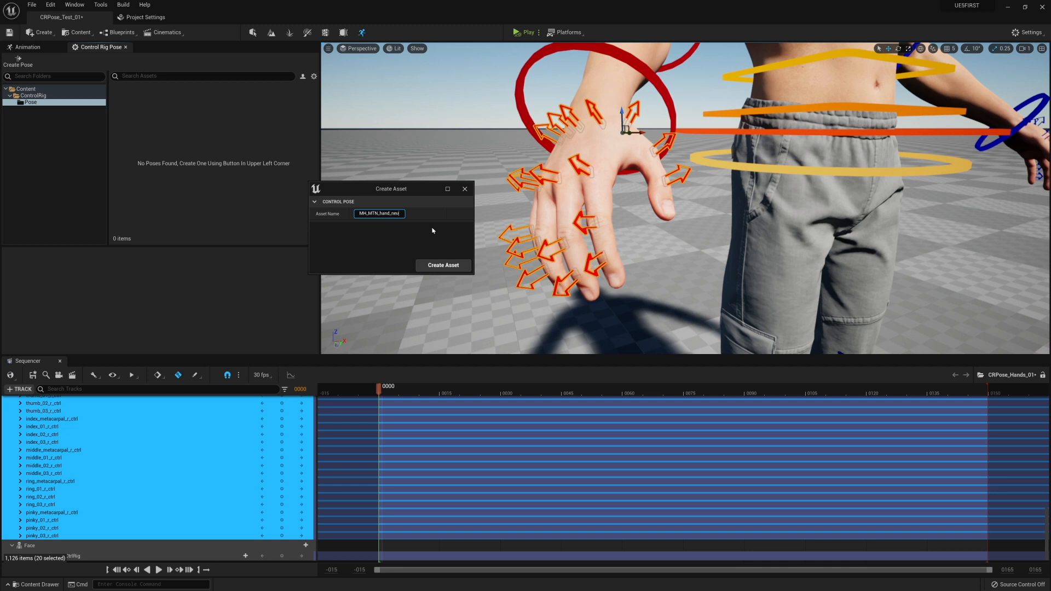
pyautogui.write('tral_01')
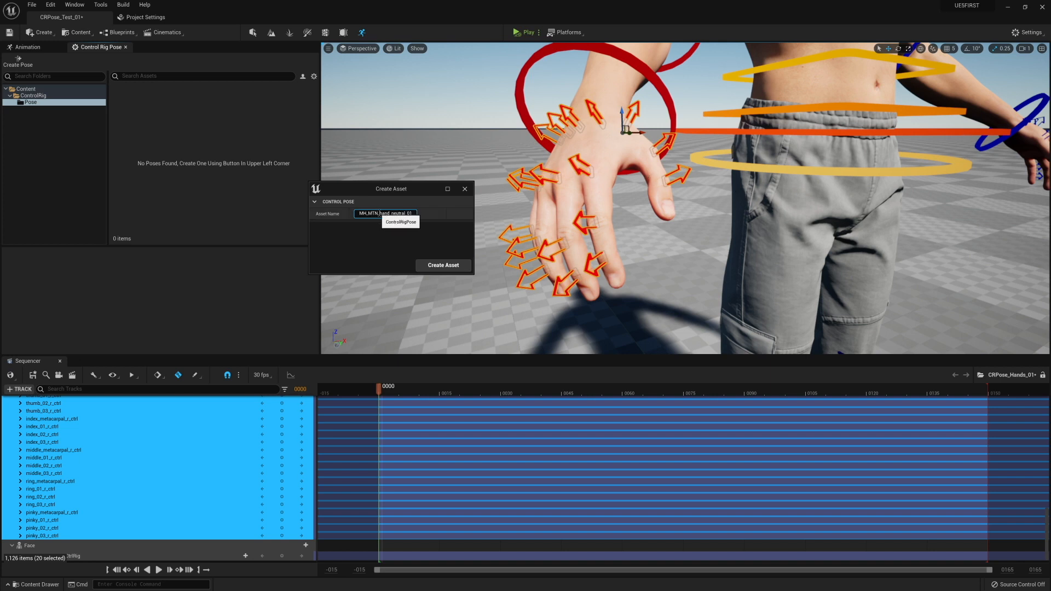
pyautogui.click(443, 266)
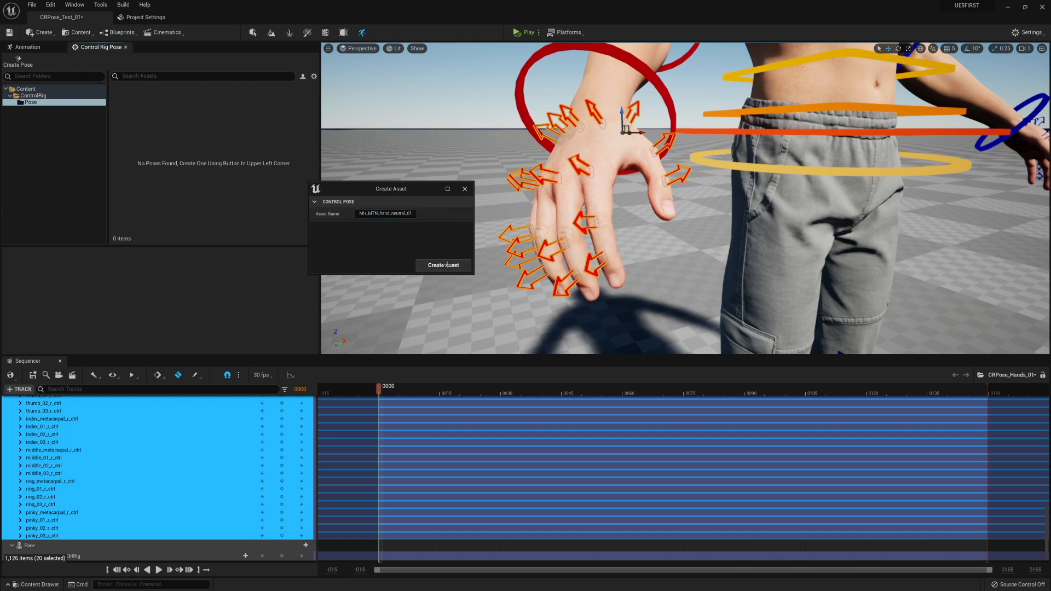
# - Set the thumbnail size in the pose library to Large
pyautogui.click(313, 76)
pyautogui.moveTo(370, 273)
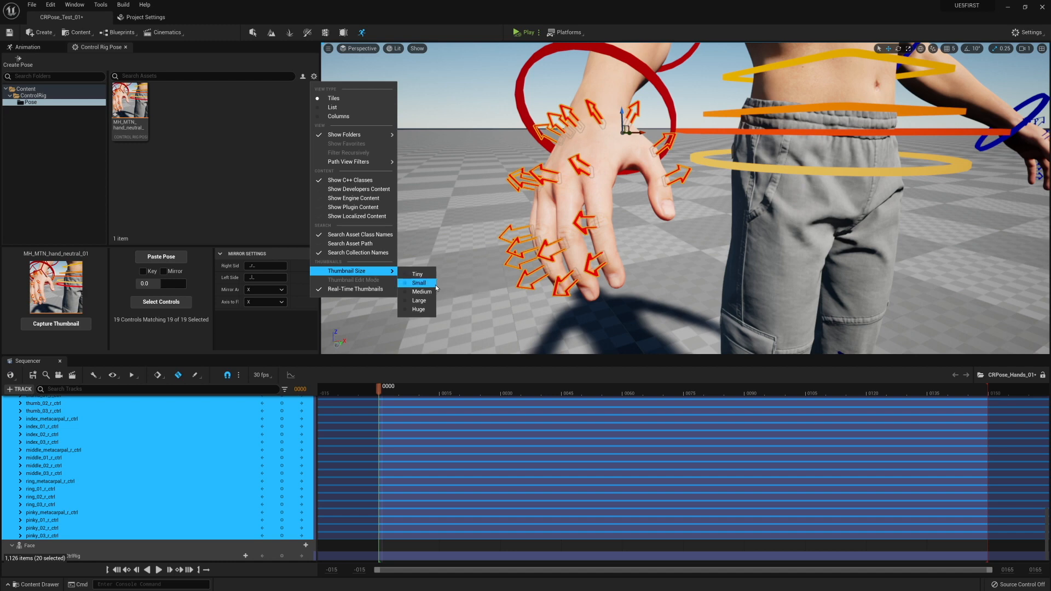
pyautogui.click(422, 300)
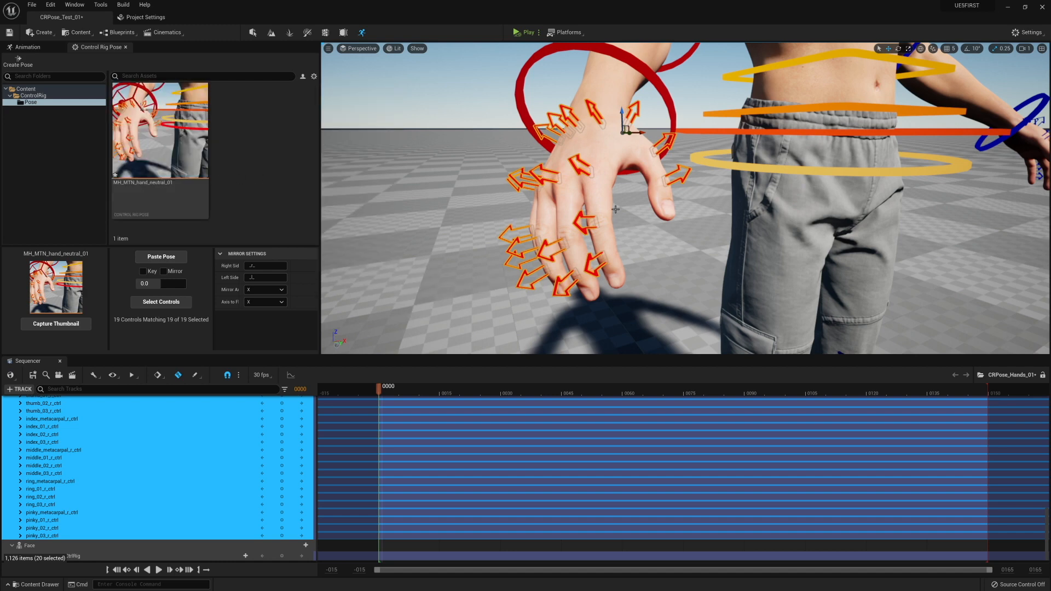
# - Save the MH_MTN_hand_neutral_01 pose asset from the pose library
pyautogui.keyDown('alt'); pyautogui.moveTo(639, 211); pyautogui.dragTo(717, 215); pyautogui.keyUp('alt')
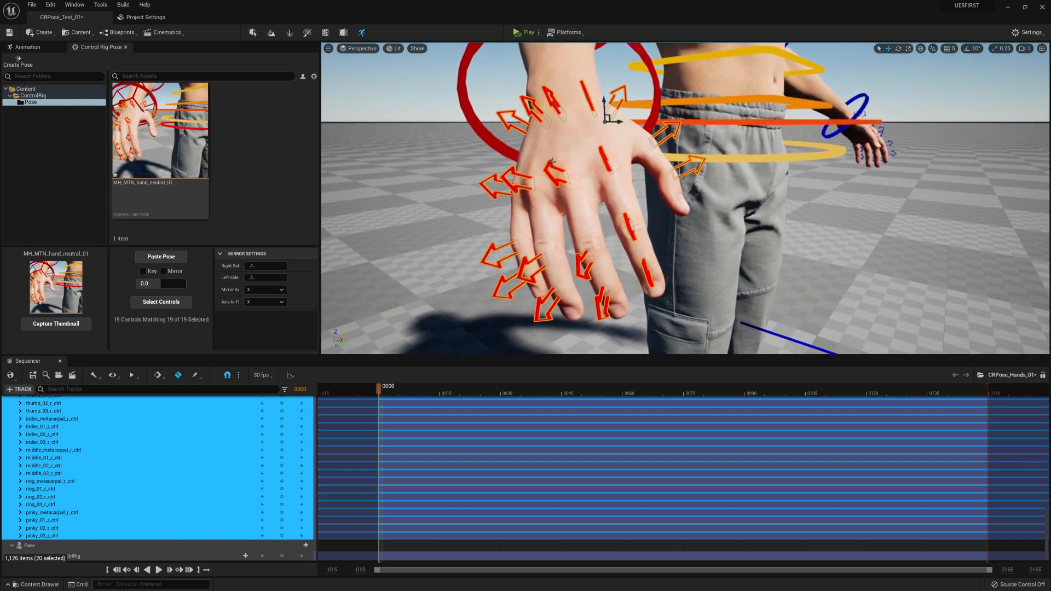
pyautogui.rightClick(175, 131)
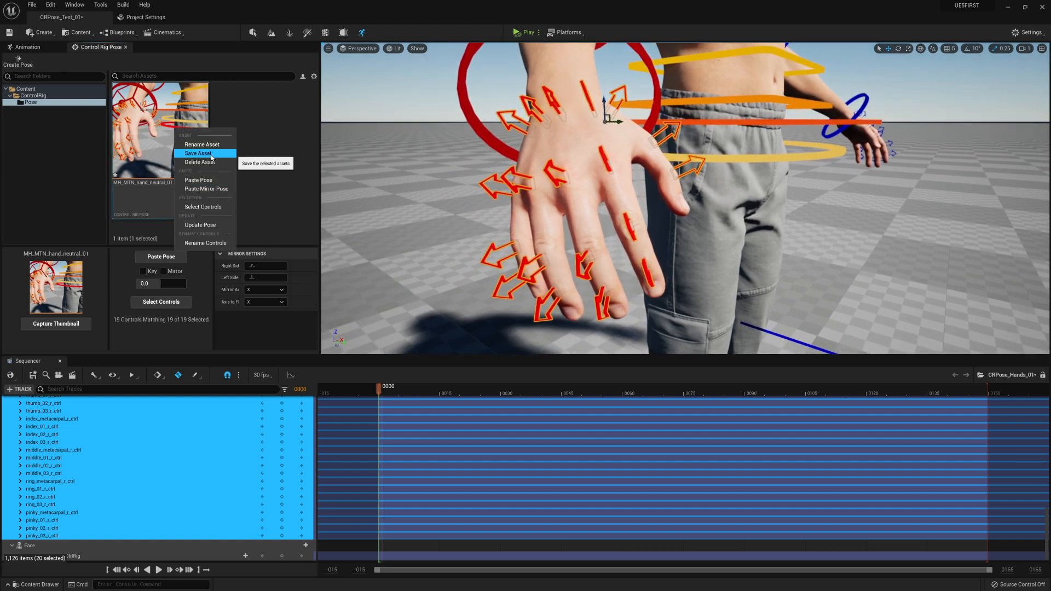
pyautogui.click(211, 154)
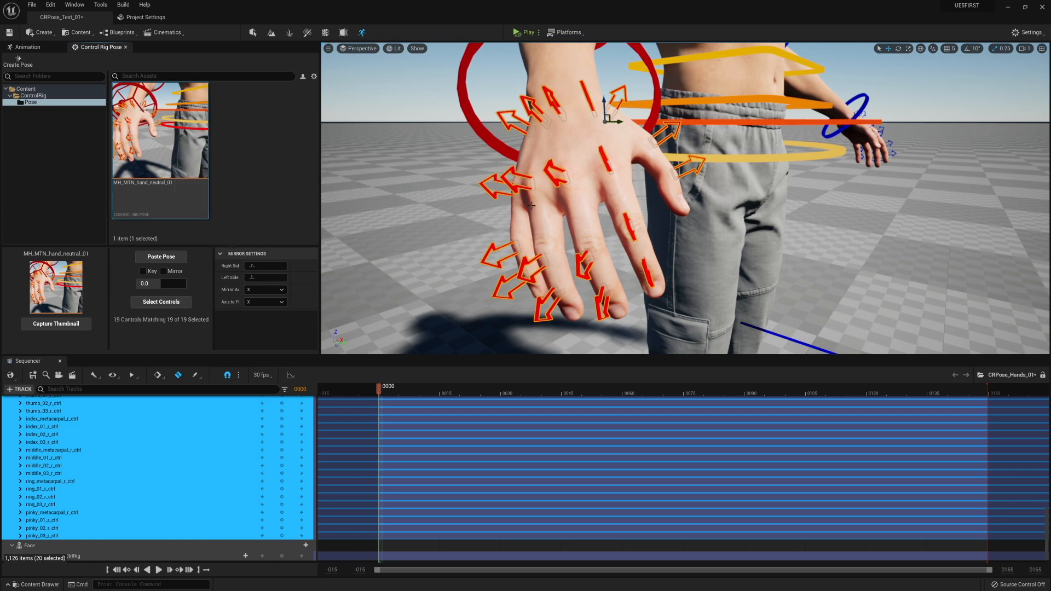
pyautogui.keyDown('alt'); pyautogui.moveTo(593, 219); pyautogui.dragTo(549, 209); pyautogui.keyUp('alt')
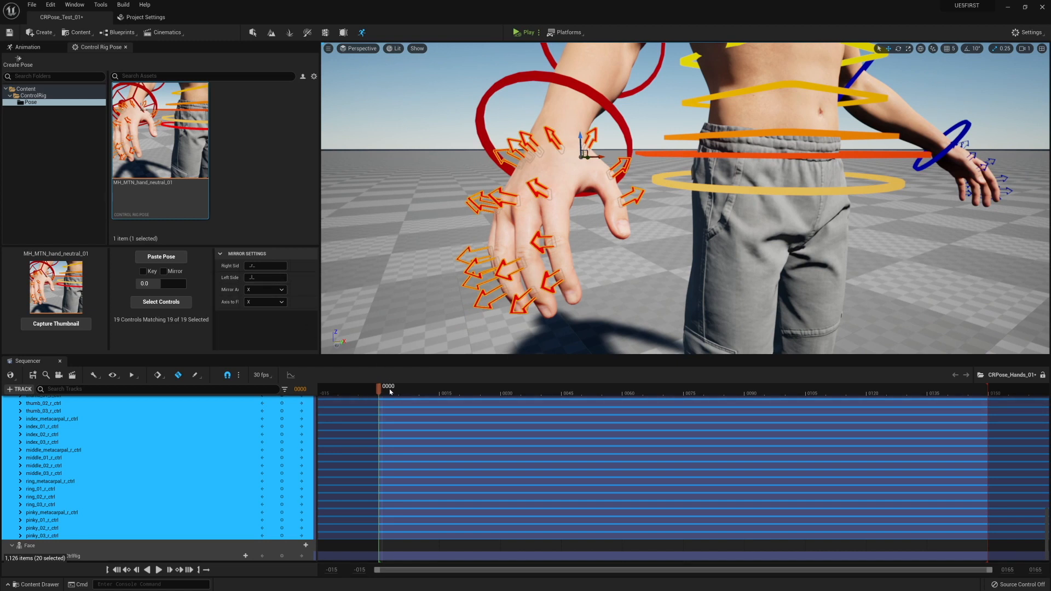
# - Key all the selected right-hand finger controls at frame 0 and check the keys across their tracks
pyautogui.moveTo(391, 392); pyautogui.dragTo(413, 396)
pyautogui.press('Up')
pyautogui.press('s')
pyautogui.scroll(3, 199, 491)
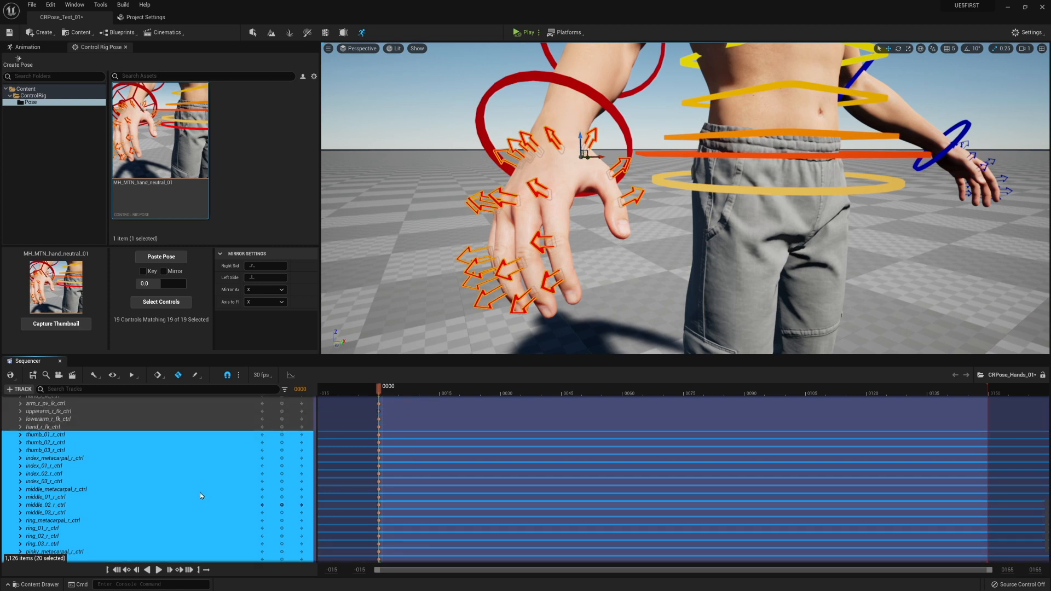
pyautogui.scroll(-3, 181, 491)
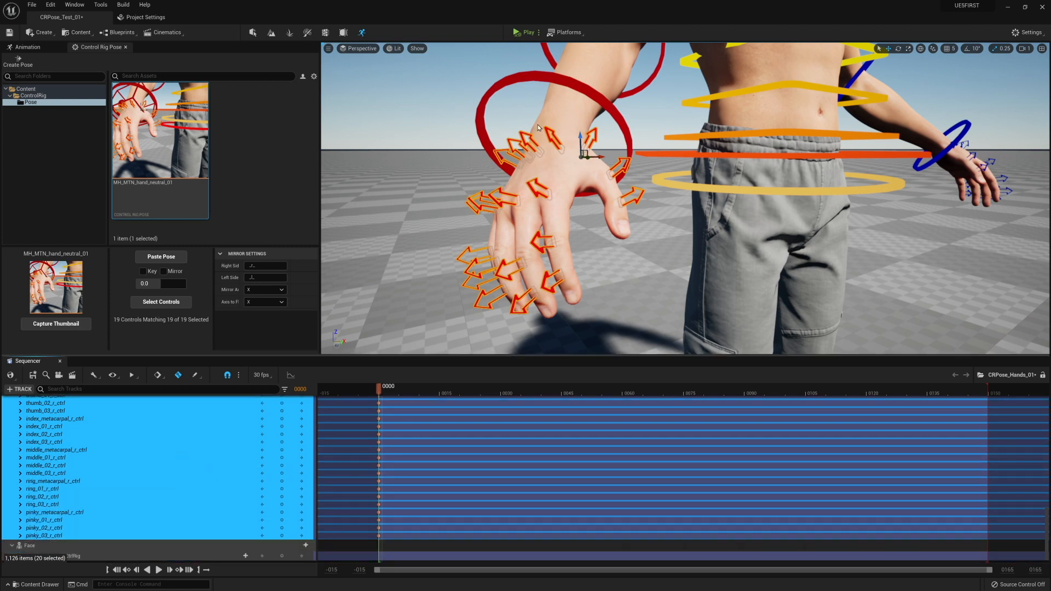
pyautogui.scroll(-1, 153, 471)
pyautogui.scroll(3, 152, 472)
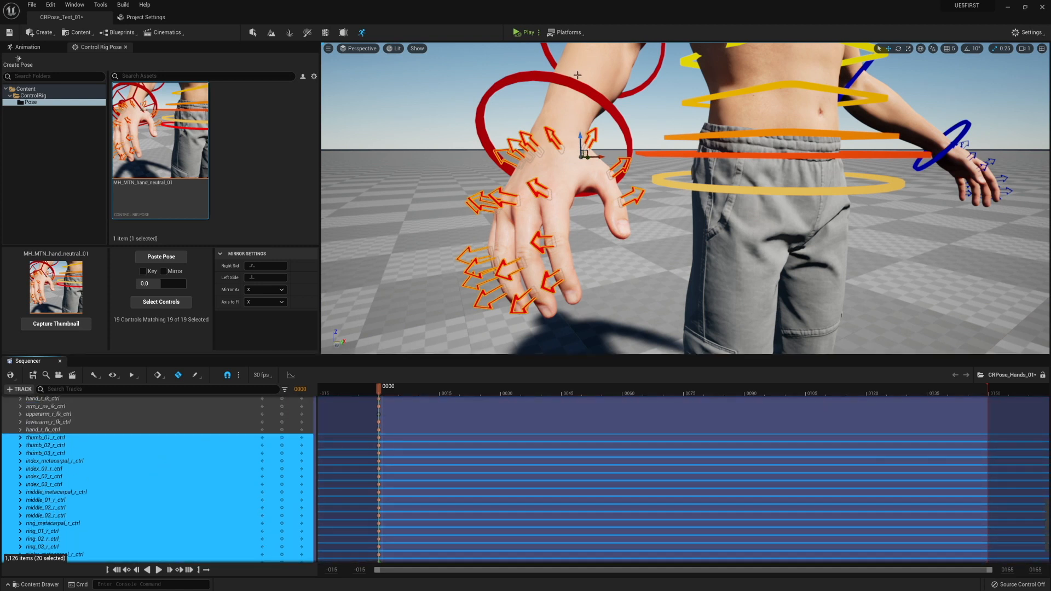
pyautogui.scroll(-3, 389, 441)
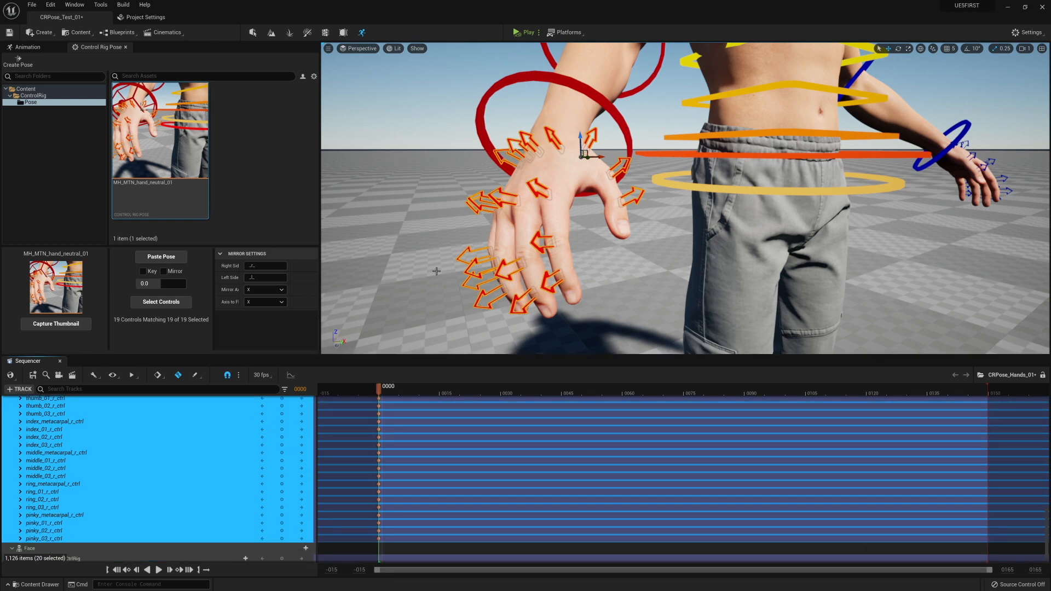
# - Rotate the right upper arm FK control to bring the right arm forward, away from the body
pyautogui.click(609, 106)
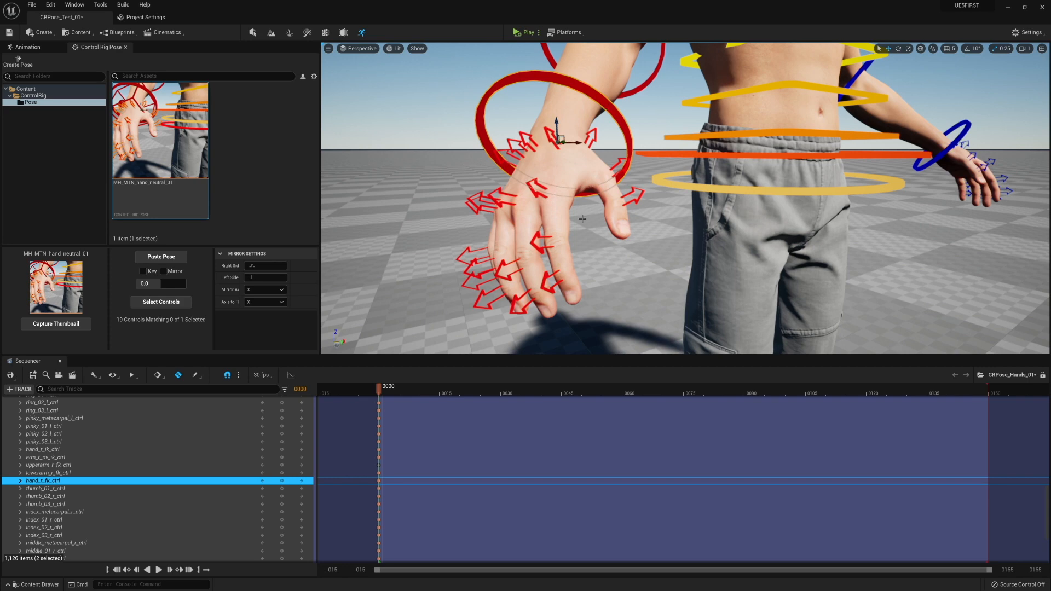
pyautogui.moveTo(582, 219); pyautogui.dragTo(627, 189, button='right')
pyautogui.click(637, 118)
pyautogui.moveTo(638, 122); pyautogui.dragTo(645, 163, button='right')
pyautogui.press('e')
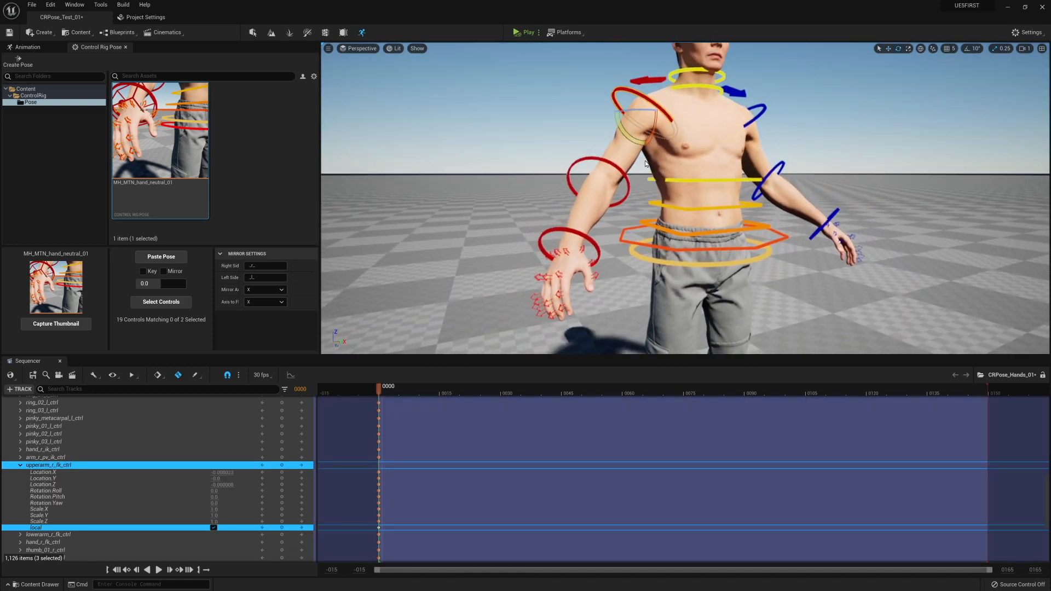
pyautogui.moveTo(633, 143); pyautogui.dragTo(672, 113)
pyautogui.keyDown('alt'); pyautogui.moveTo(575, 150); pyautogui.dragTo(620, 148); pyautogui.keyUp('alt')
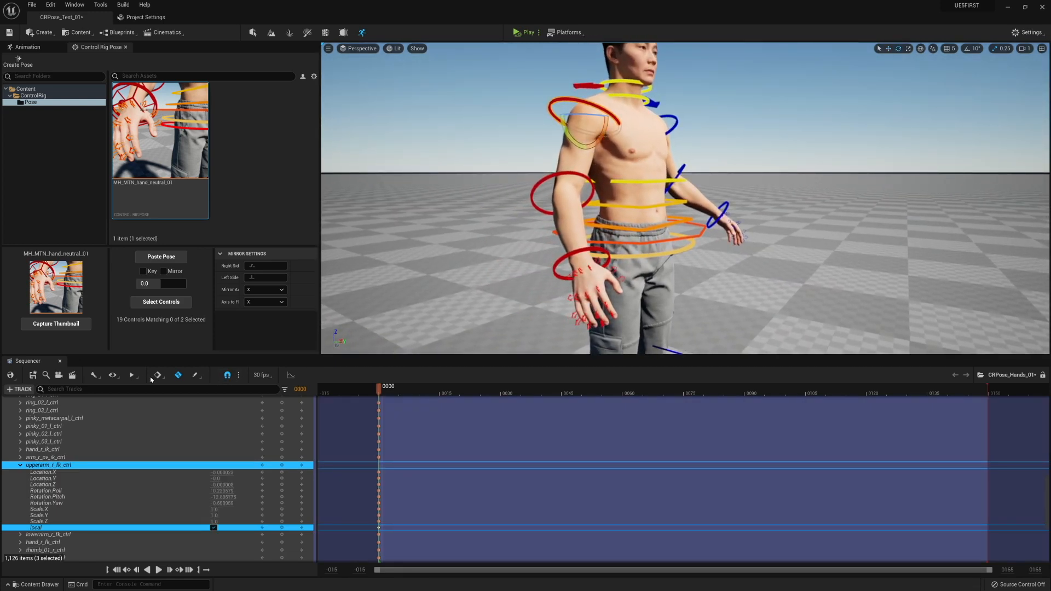
pyautogui.moveTo(607, 136); pyautogui.dragTo(514, 158)
# - Rotate the right hand FK control at the wrist to present the back of the hand with the fingers spread downward
pyautogui.click(489, 175)
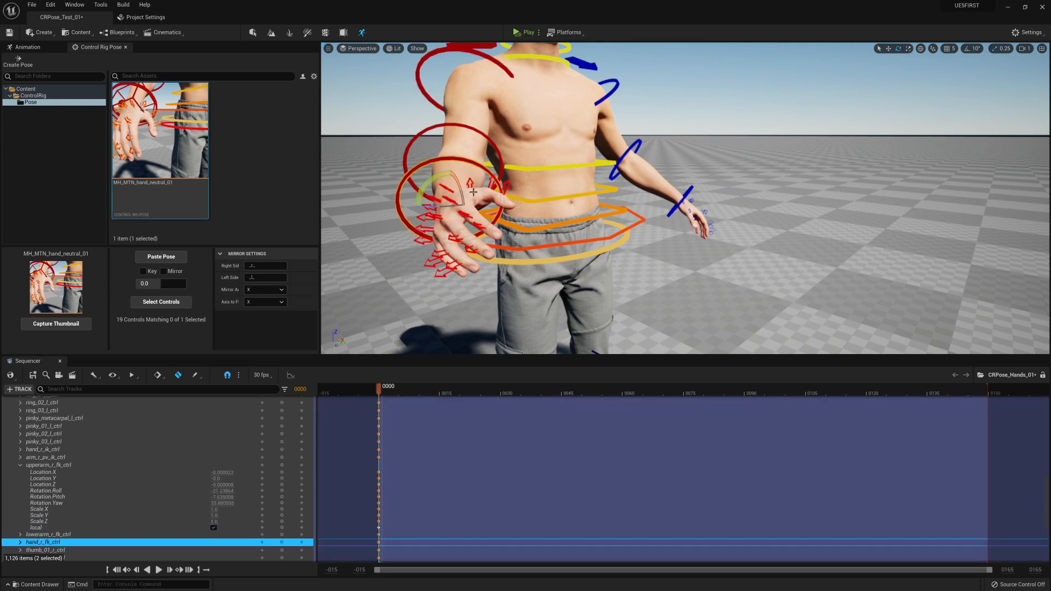
pyautogui.moveTo(424, 187); pyautogui.dragTo(448, 203)
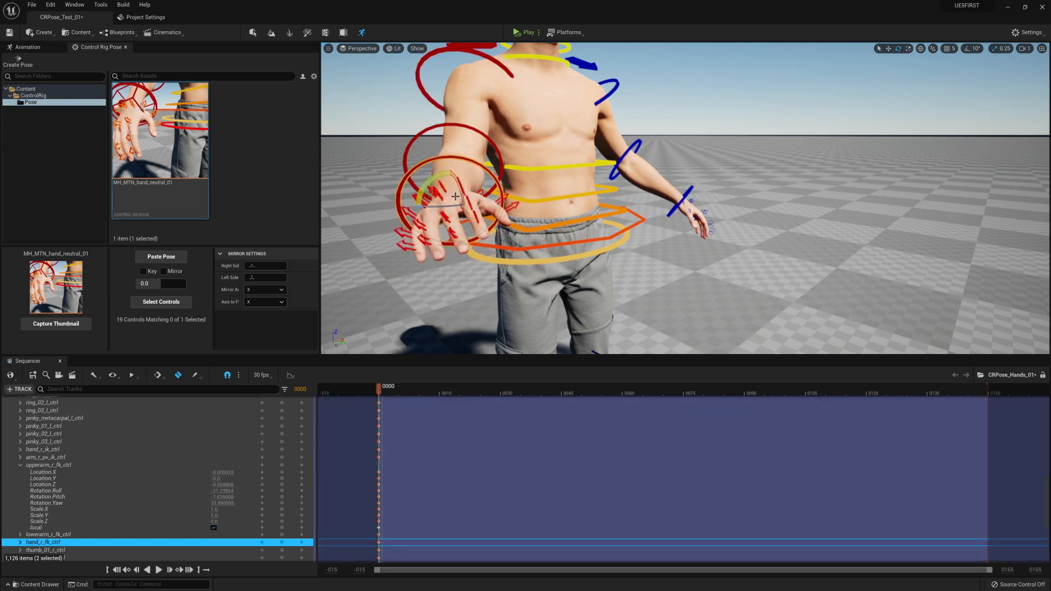
pyautogui.moveTo(456, 197); pyautogui.dragTo(456, 199, button='right')
pyautogui.moveTo(459, 207); pyautogui.dragTo(467, 186)
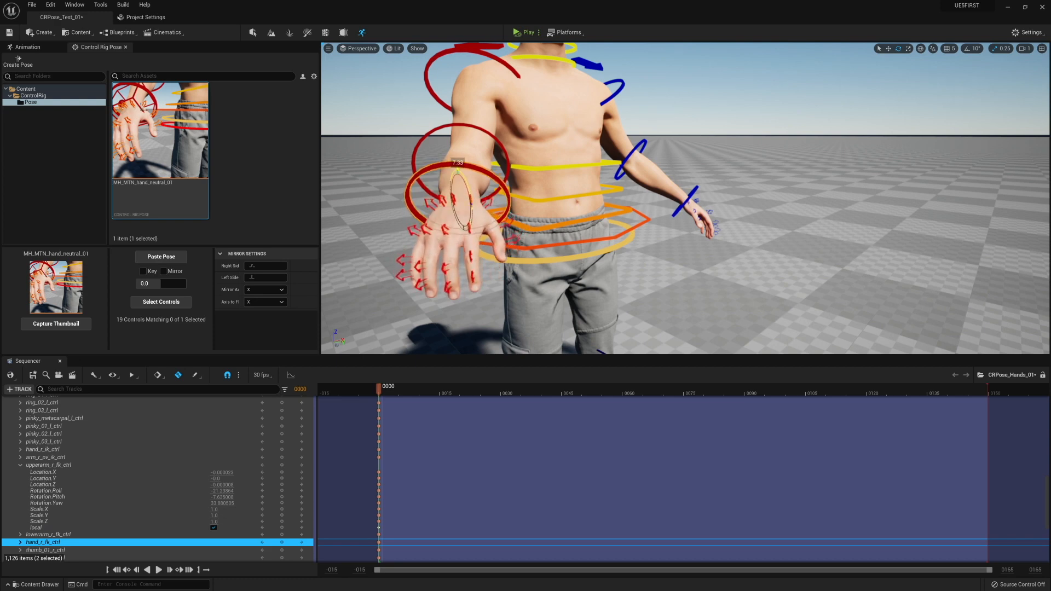
pyautogui.moveTo(467, 186); pyautogui.dragTo(391, 194, button='right')
pyautogui.moveTo(447, 312); pyautogui.dragTo(447, 306, button='right')
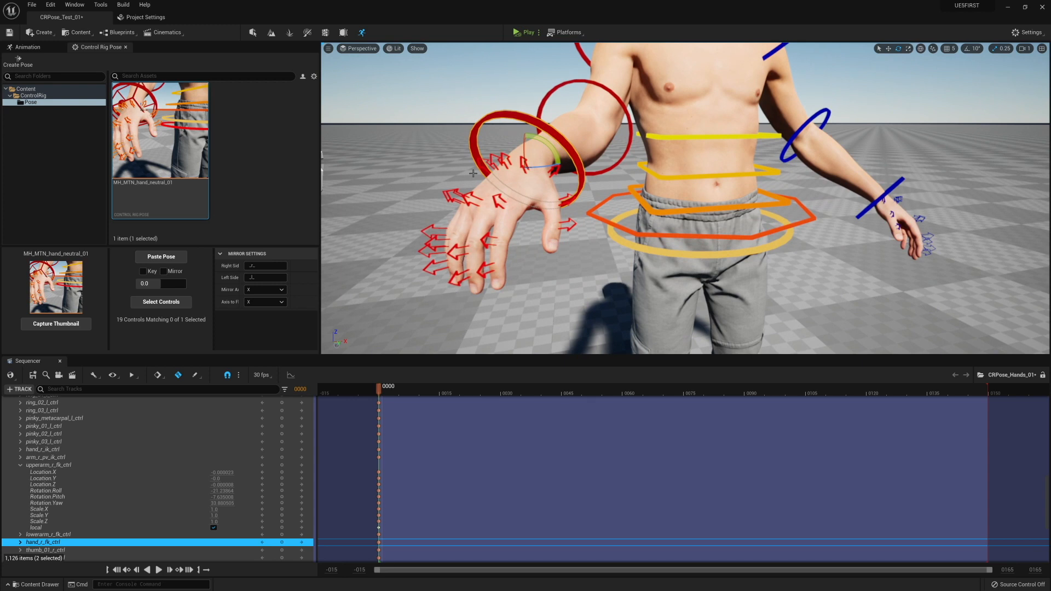
# - Select all the finger controls stored in the neutral hand pose and widen the mirror settings' name column
pyautogui.click(162, 302)
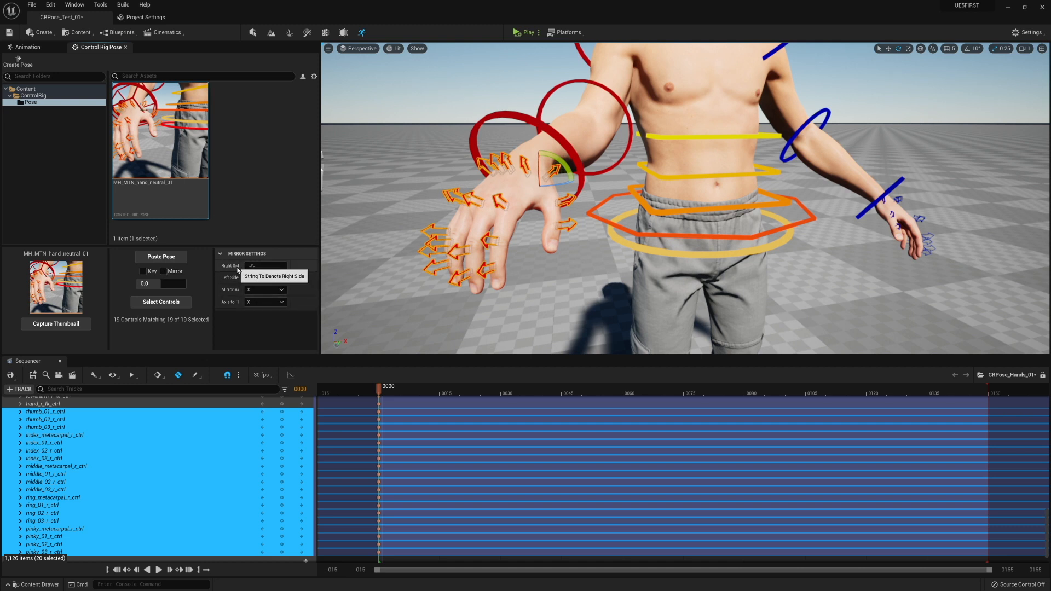
pyautogui.moveTo(240, 270); pyautogui.dragTo(244, 269)
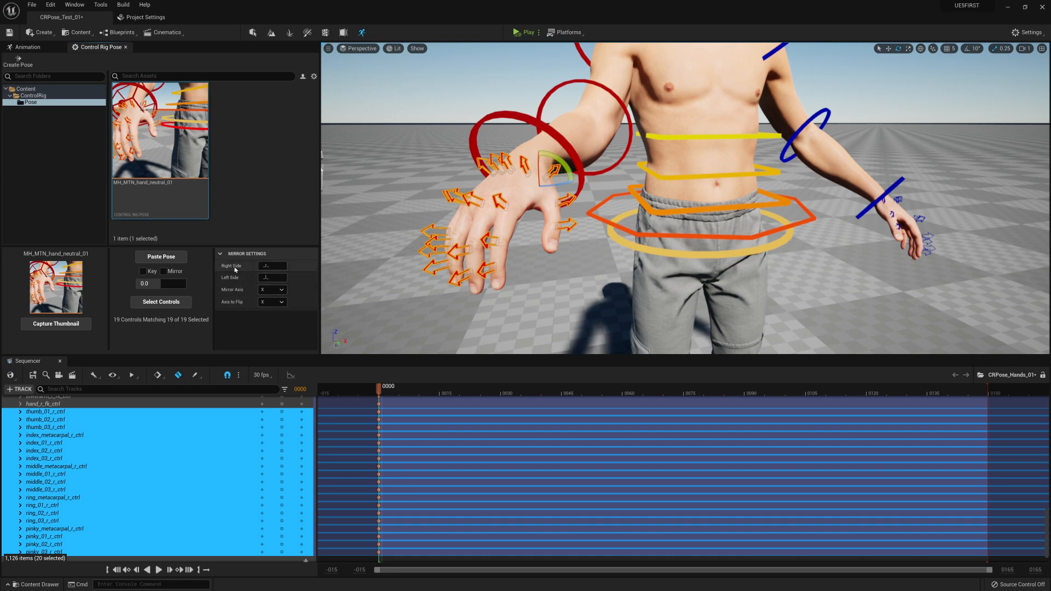
pyautogui.keyDown('alt'); pyautogui.moveTo(520, 225); pyautogui.dragTo(492, 216); pyautogui.keyUp('alt')
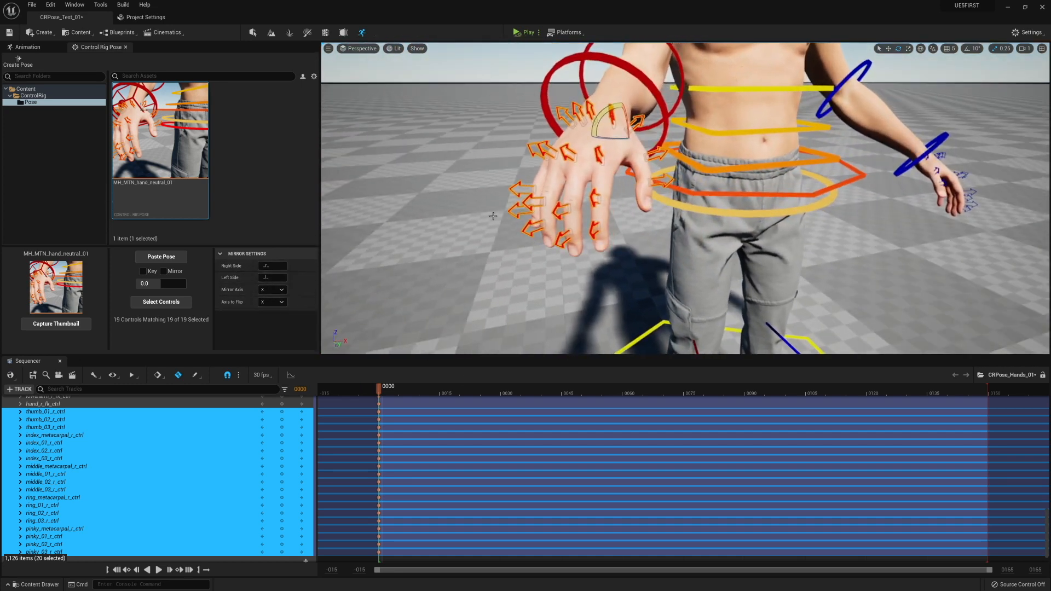
# - Paste the MH_MTN_hand_neutral_01 pose at frame 30 with the Key option enabled
pyautogui.moveTo(419, 392); pyautogui.dragTo(502, 396)
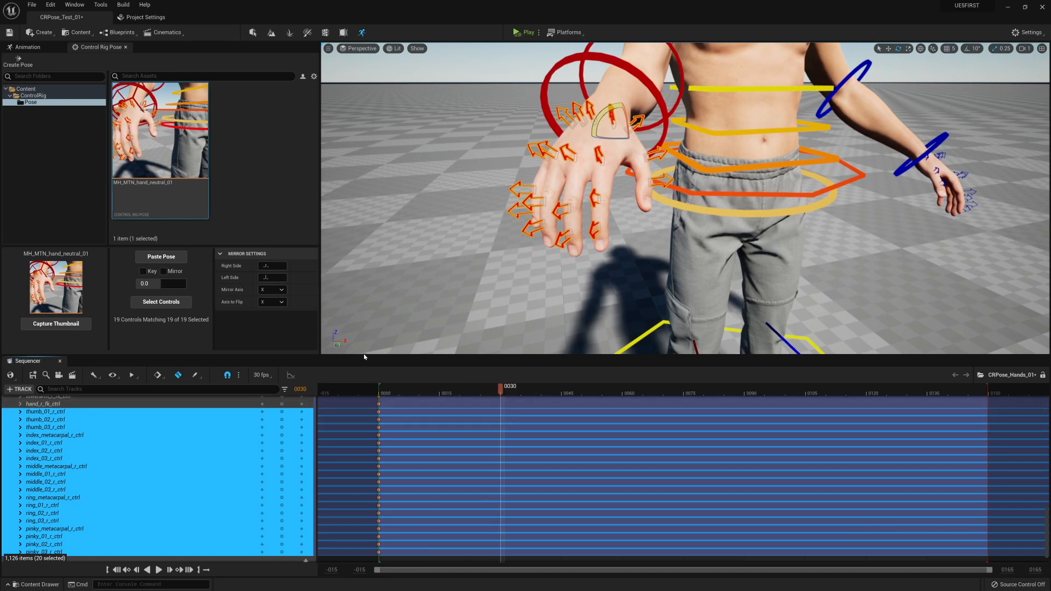
pyautogui.moveTo(482, 258); pyautogui.dragTo(520, 233, button='right')
pyautogui.click(150, 271)
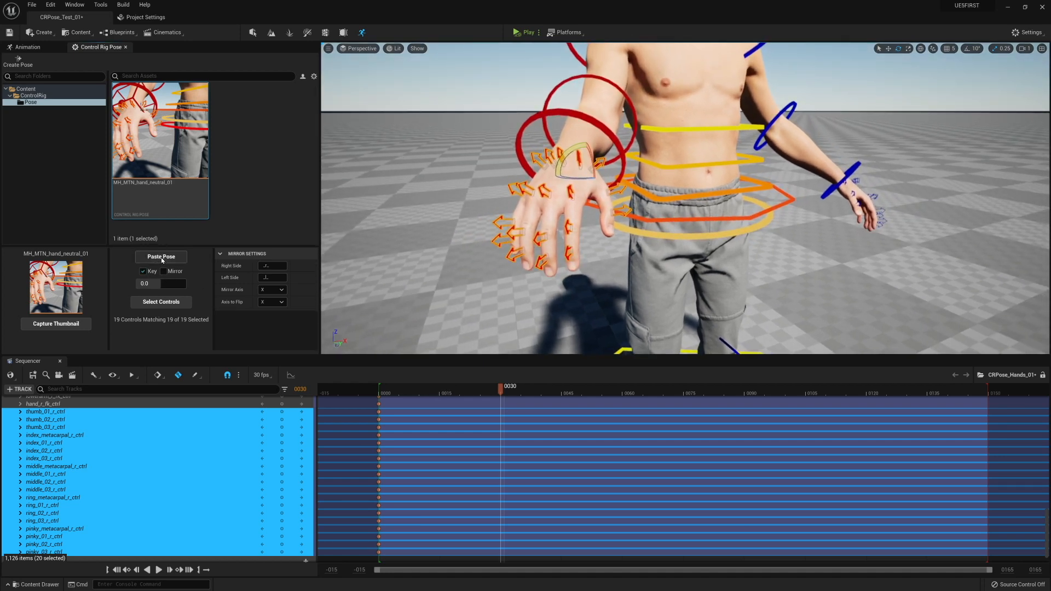
pyautogui.click(161, 258)
pyautogui.scroll(1, 499, 436)
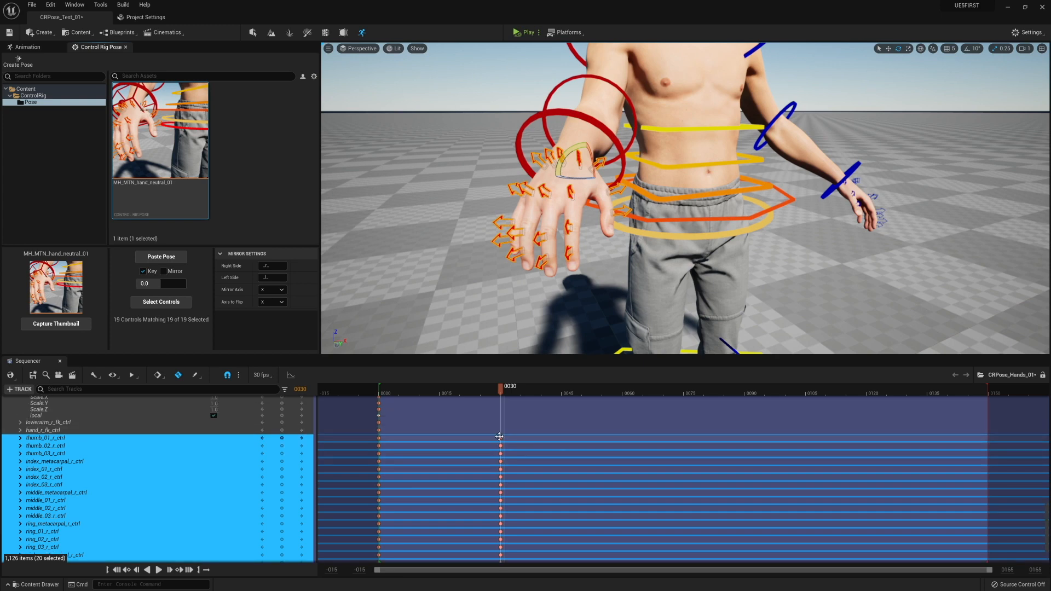
pyautogui.scroll(-1, 499, 437)
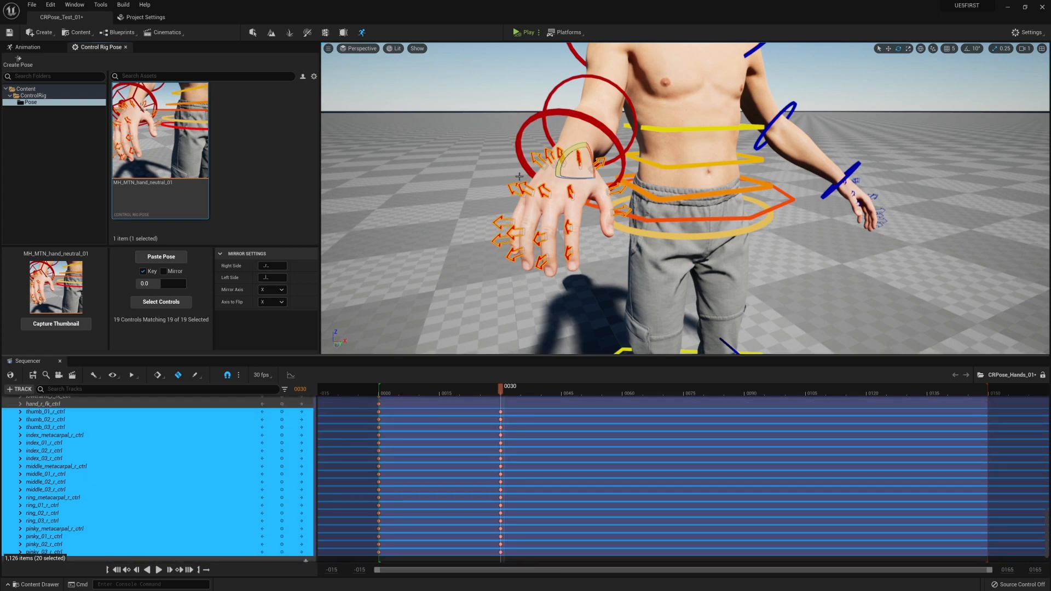
# - Examine the right hand and its finger controls from several angles with the Move tool active
pyautogui.keyDown('alt'); pyautogui.moveTo(623, 260); pyautogui.dragTo(536, 273); pyautogui.keyUp('alt')
pyautogui.keyDown('alt'); pyautogui.moveTo(536, 273); pyautogui.dragTo(564, 271, button='right'); pyautogui.keyUp('alt')
pyautogui.keyDown('alt'); pyautogui.moveTo(564, 271); pyautogui.dragTo(592, 272); pyautogui.keyUp('alt')
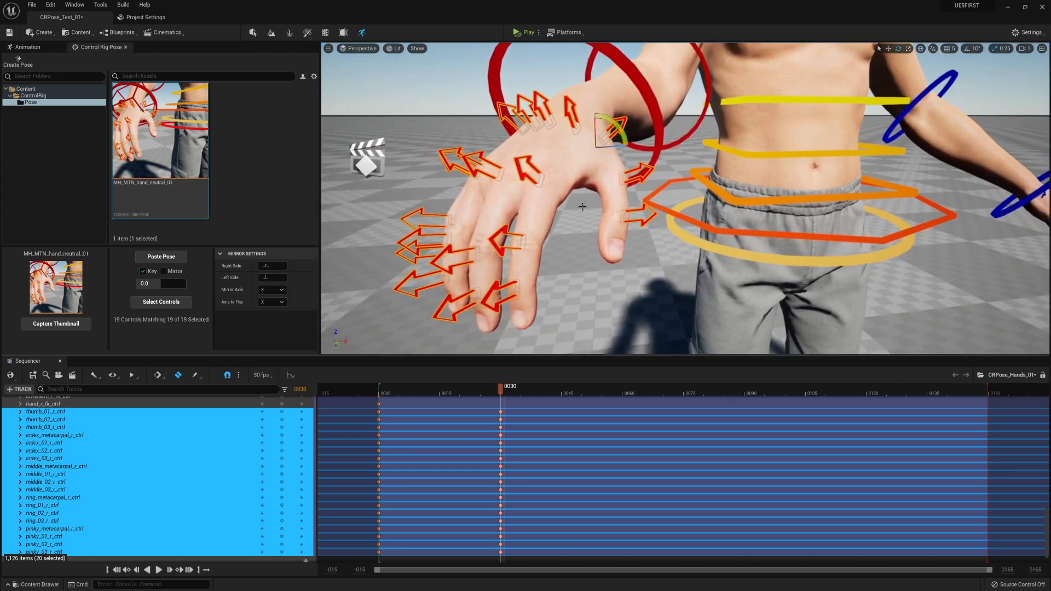
pyautogui.keyDown('alt'); pyautogui.moveTo(595, 184); pyautogui.dragTo(571, 178); pyautogui.keyUp('alt')
pyautogui.keyDown('alt'); pyautogui.moveTo(571, 178); pyautogui.dragTo(548, 181, button='right'); pyautogui.keyUp('alt')
pyautogui.keyDown('alt'); pyautogui.moveTo(548, 181); pyautogui.dragTo(594, 184); pyautogui.keyUp('alt')
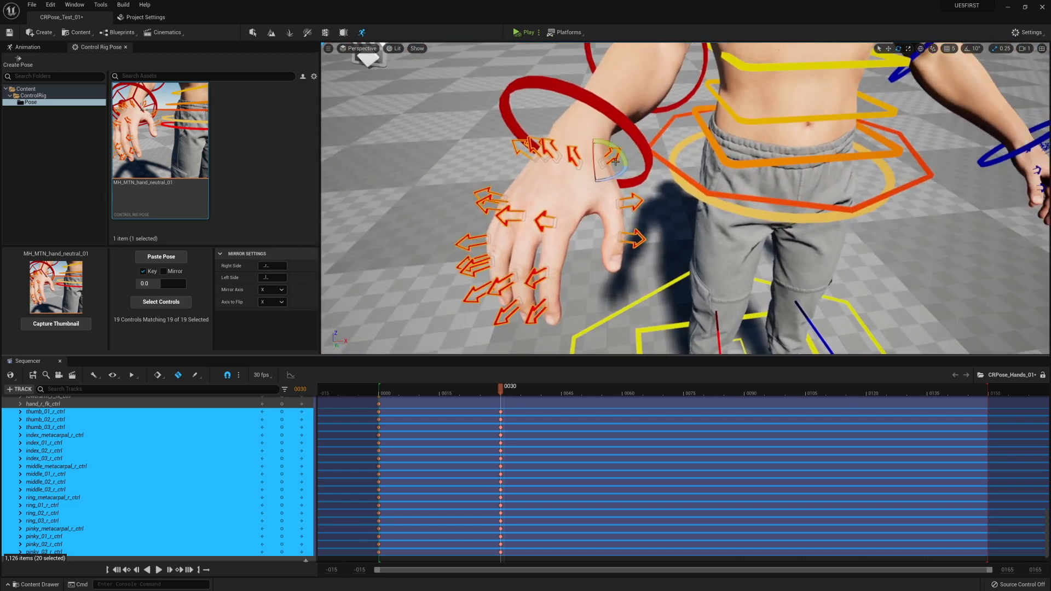
pyautogui.press('w')
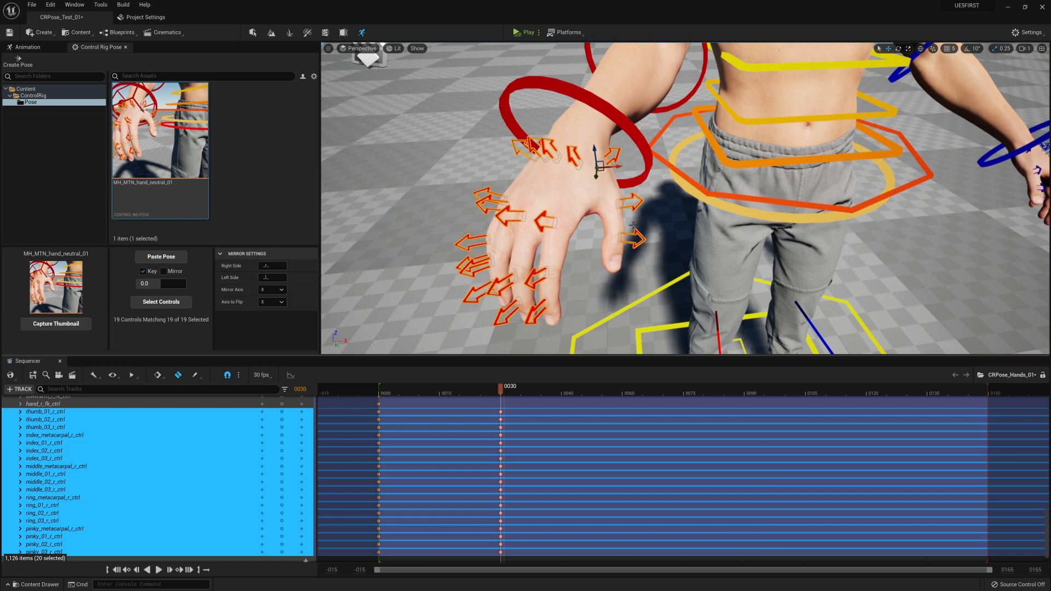
pyautogui.keyDown('alt'); pyautogui.moveTo(524, 206); pyautogui.dragTo(601, 178, button='right'); pyautogui.keyUp('alt')
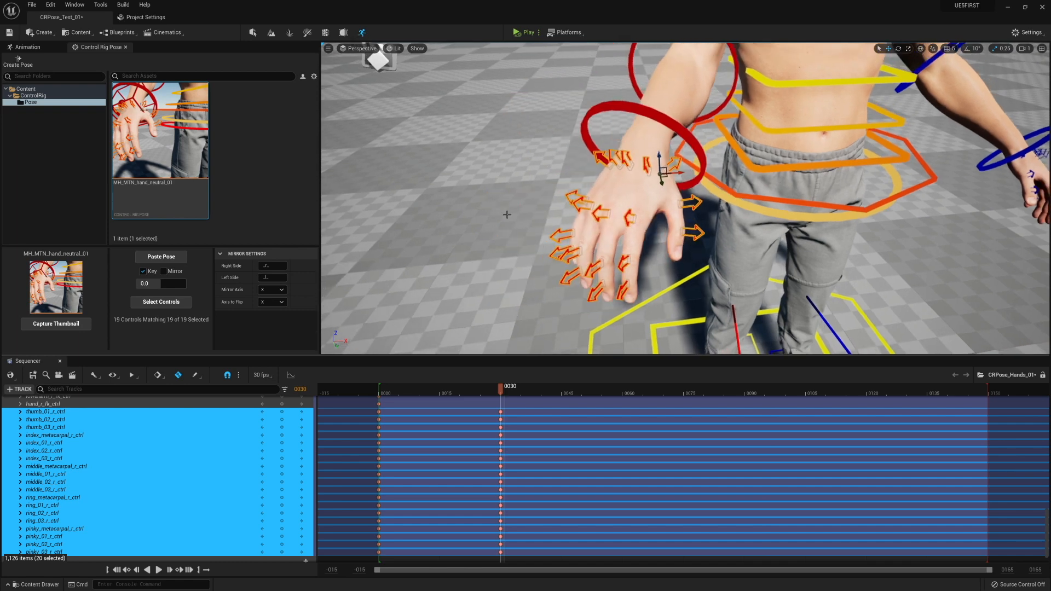
pyautogui.keyDown('alt'); pyautogui.moveTo(601, 178); pyautogui.dragTo(569, 208); pyautogui.keyUp('alt')
pyautogui.keyDown('alt'); pyautogui.moveTo(570, 208); pyautogui.dragTo(561, 143, button='middle'); pyautogui.keyUp('alt')
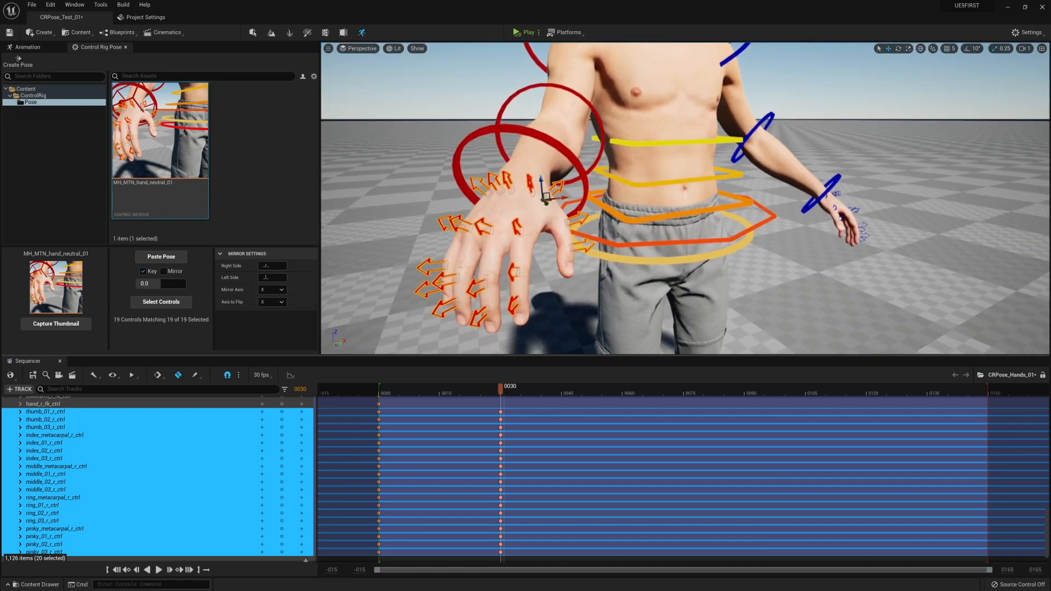
# - Select the right index finger's metacarpal control and its three joint controls
pyautogui.click(552, 145)
pyautogui.keyDown('alt'); pyautogui.moveTo(552, 147); pyautogui.dragTo(608, 181); pyautogui.keyUp('alt')
pyautogui.keyDown('alt'); pyautogui.moveTo(443, 176); pyautogui.dragTo(500, 174, button='right'); pyautogui.keyUp('alt')
pyautogui.click(493, 185)
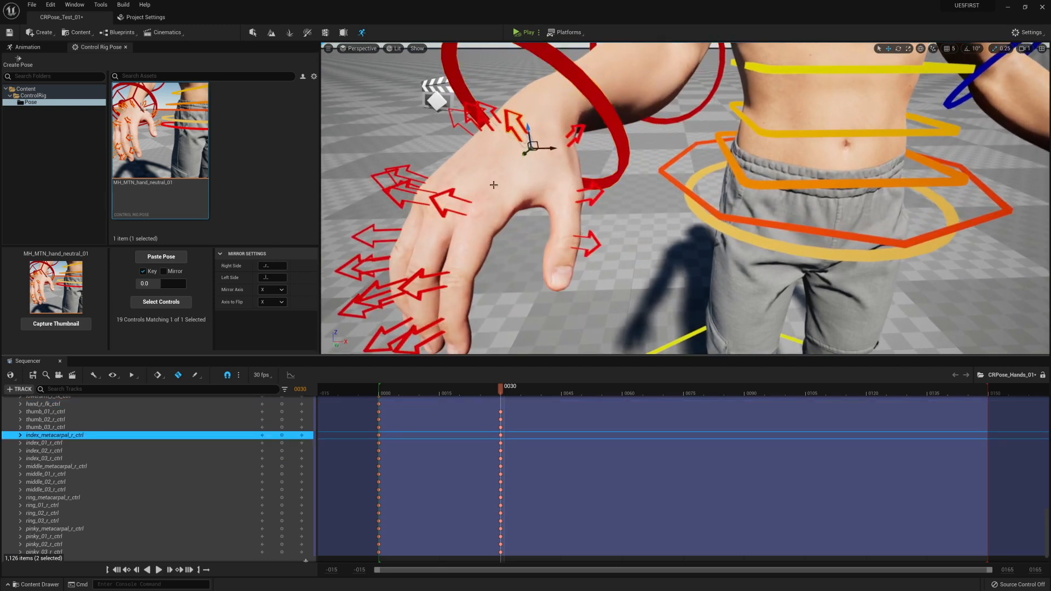
pyautogui.keyDown('shift'); pyautogui.click(441, 211); pyautogui.keyUp('shift')
pyautogui.keyDown('shift'); pyautogui.click(423, 277); pyautogui.keyUp('shift')
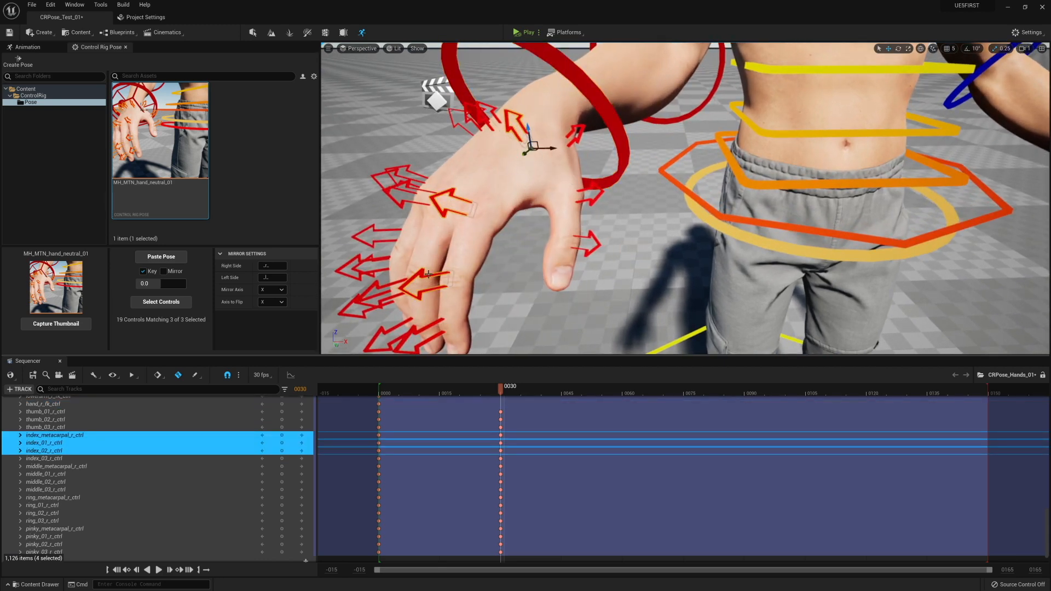
pyautogui.keyDown('alt'); pyautogui.moveTo(423, 277); pyautogui.dragTo(549, 136); pyautogui.keyUp('alt')
pyautogui.keyDown('shift'); pyautogui.click(530, 250); pyautogui.keyUp('shift')
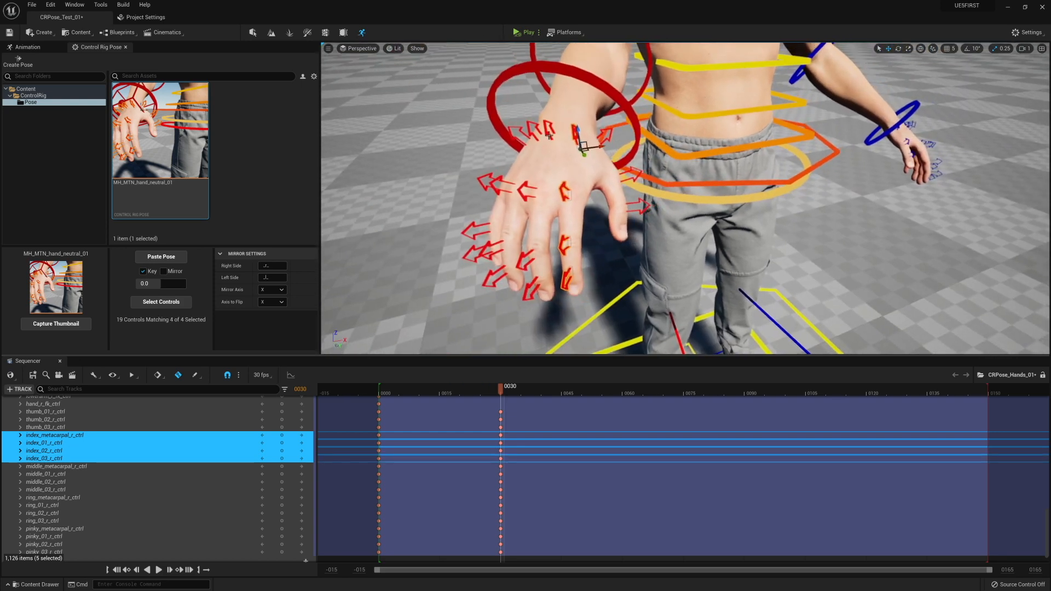
# - Add the right middle finger's metacarpal control and its three joint controls to the selection
pyautogui.keyDown('shift'); pyautogui.click(548, 132); pyautogui.keyUp('shift')
pyautogui.keyDown('shift'); pyautogui.click(520, 192); pyautogui.keyUp('shift')
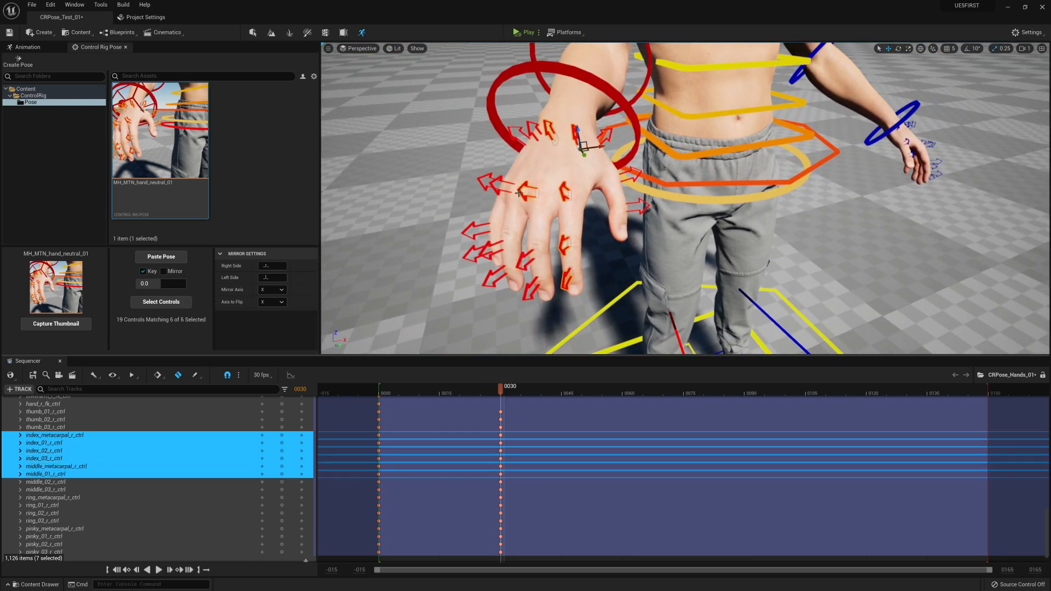
pyautogui.keyDown('shift'); pyautogui.click(518, 259); pyautogui.keyUp('shift')
pyautogui.keyDown('shift'); pyautogui.click(527, 291); pyautogui.keyUp('shift')
# - Add the right ring finger's metacarpal control and its three joint controls to the selection
pyautogui.keyDown('alt'); pyautogui.moveTo(526, 290); pyautogui.dragTo(520, 122); pyautogui.keyUp('alt')
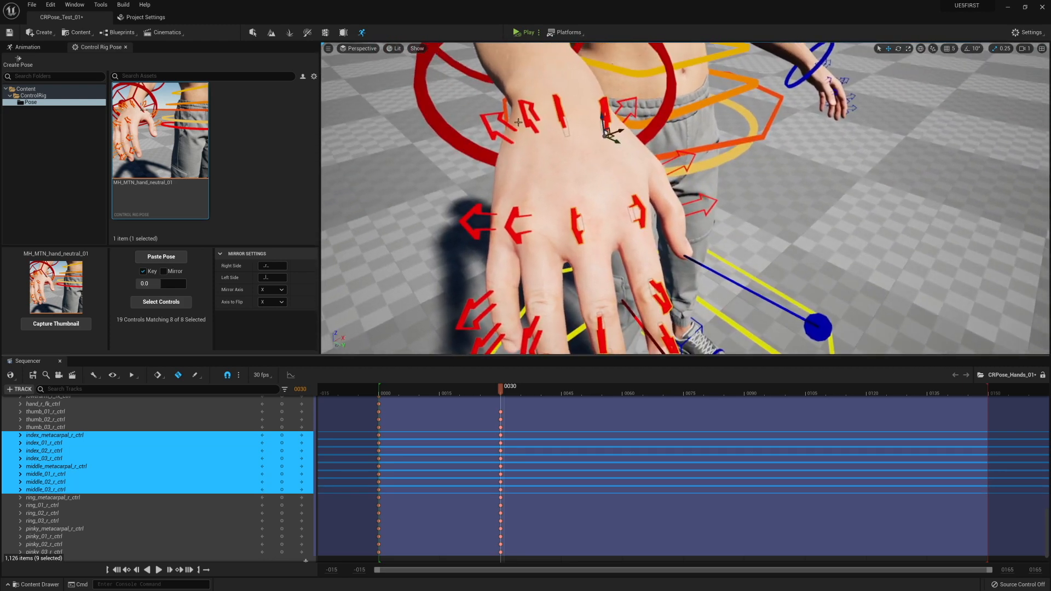
pyautogui.keyDown('shift'); pyautogui.click(517, 225); pyautogui.keyUp('shift')
pyautogui.keyDown('shift'); pyautogui.click(509, 227); pyautogui.keyUp('shift')
pyautogui.moveTo(509, 228); pyautogui.dragTo(516, 279)
pyautogui.keyDown('shift'); pyautogui.click(569, 239); pyautogui.keyUp('shift')
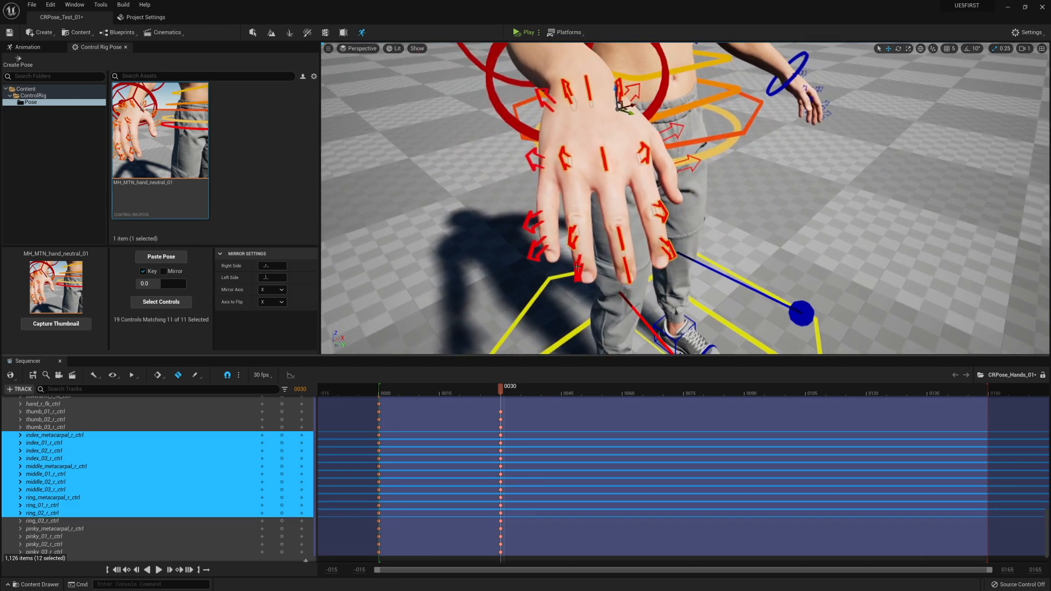
pyautogui.keyDown('shift'); pyautogui.click(578, 269); pyautogui.keyUp('shift')
# - Add the right pinky's metacarpal control and its three joint controls to the selection
pyautogui.moveTo(578, 269); pyautogui.dragTo(565, 172)
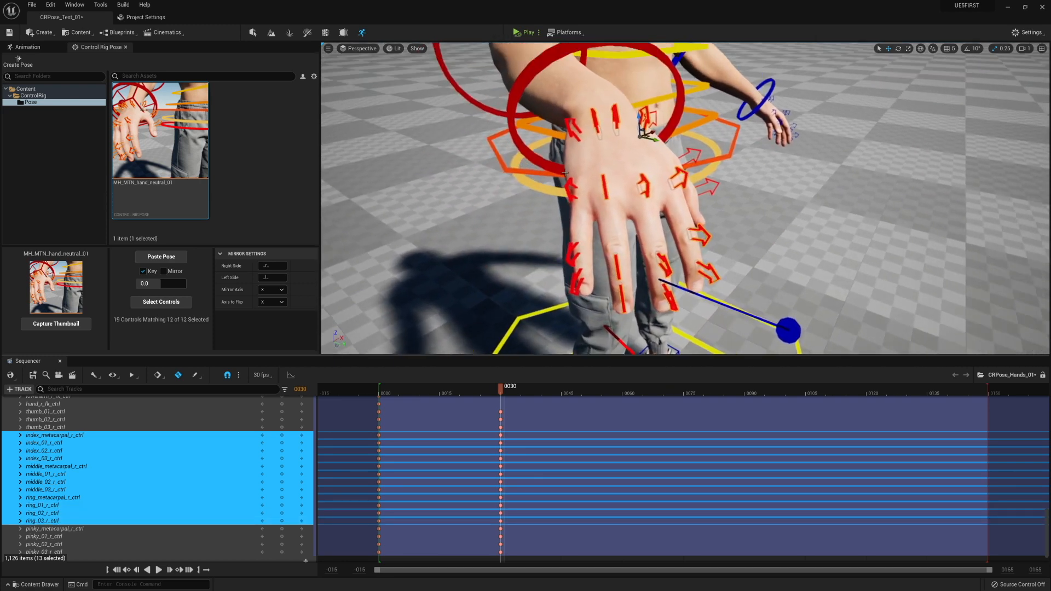
pyautogui.keyDown('shift'); pyautogui.click(568, 123); pyautogui.keyUp('shift')
pyautogui.keyDown('shift'); pyautogui.click(567, 189); pyautogui.keyUp('shift')
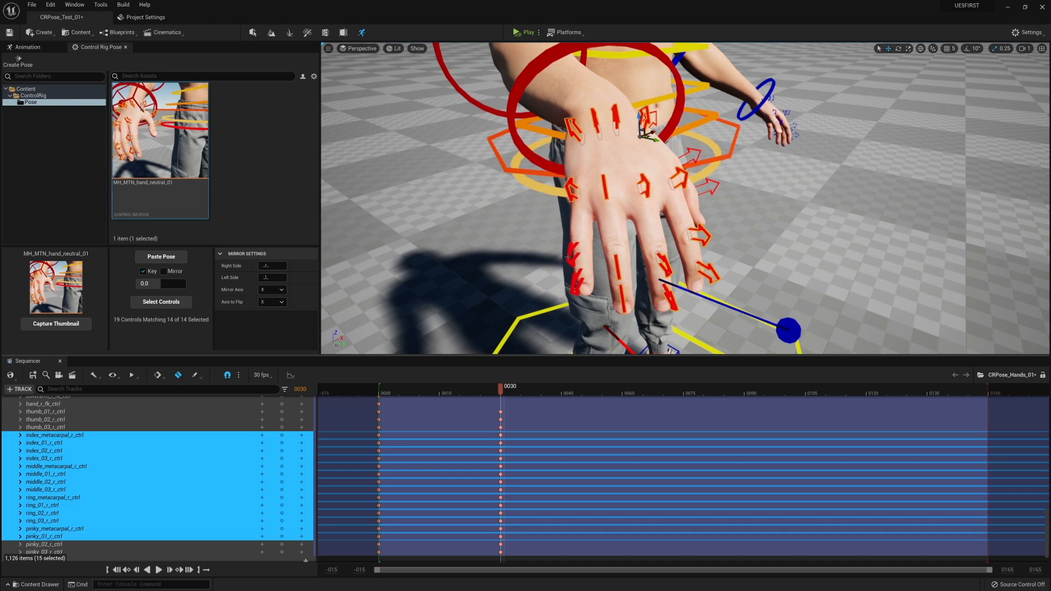
pyautogui.keyDown('shift'); pyautogui.click(568, 256); pyautogui.keyUp('shift')
pyautogui.keyDown('shift'); pyautogui.click(577, 283); pyautogui.keyUp('shift')
# - Activate the Rotate tool and switch the transform gizmo to local space for the selected finger controls
pyautogui.keyDown('alt'); pyautogui.moveTo(576, 283); pyautogui.dragTo(454, 249); pyautogui.keyUp('alt')
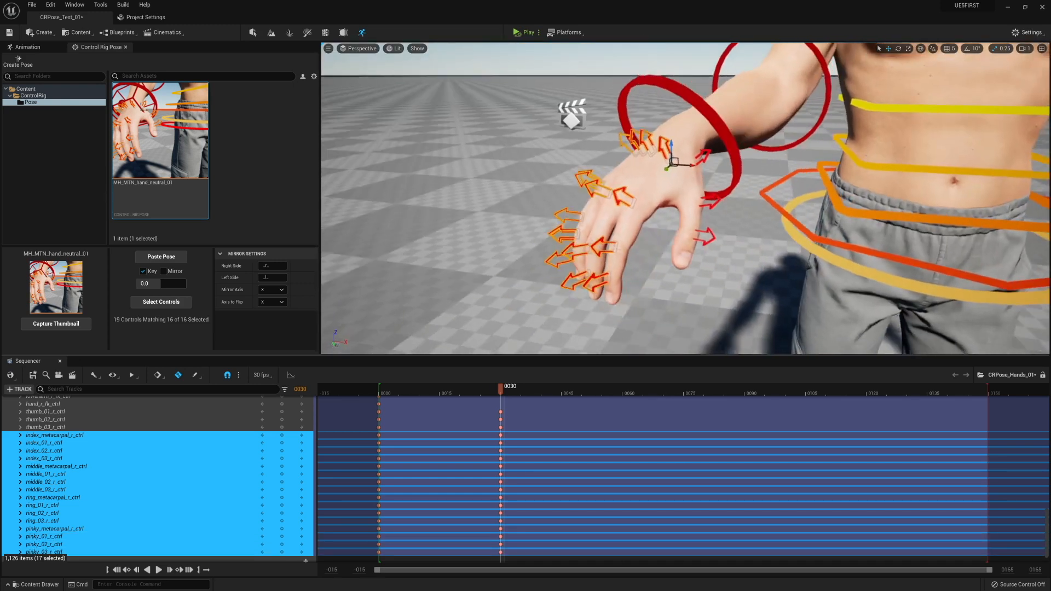
pyautogui.moveTo(577, 283)
pyautogui.keyDown('alt'); pyautogui.mouseDown(button='right')
pyautogui.moveTo(547, 283)
pyautogui.moveTo(572, 283)
pyautogui.mouseUp(button='right'); pyautogui.keyUp('alt')
pyautogui.keyDown('alt'); pyautogui.moveTo(577, 283); pyautogui.dragTo(531, 274); pyautogui.keyUp('alt')
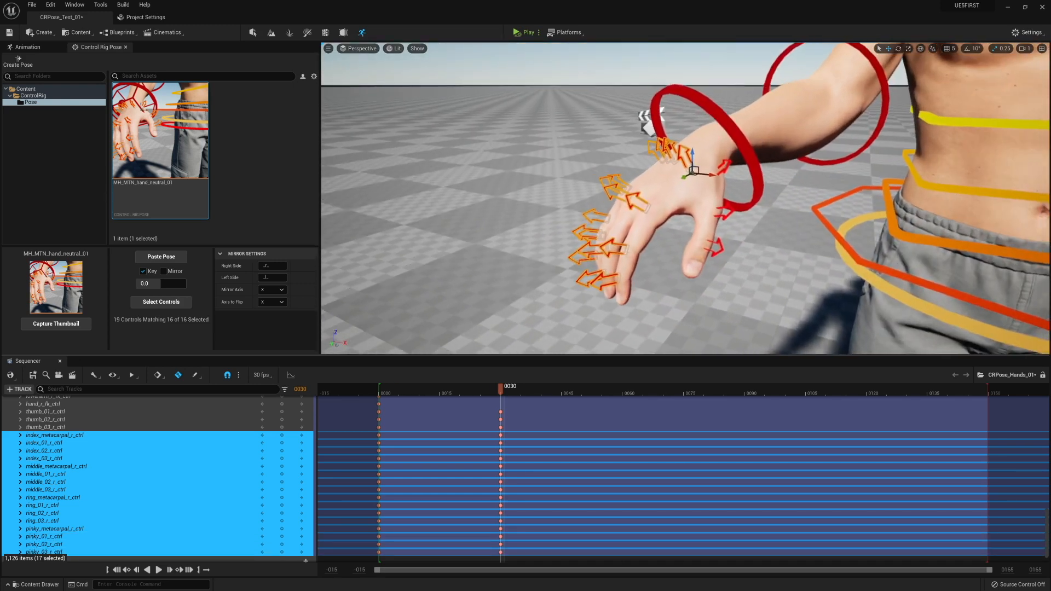
pyautogui.moveTo(625, 237); pyautogui.dragTo(644, 234, button='right')
pyautogui.press('e')
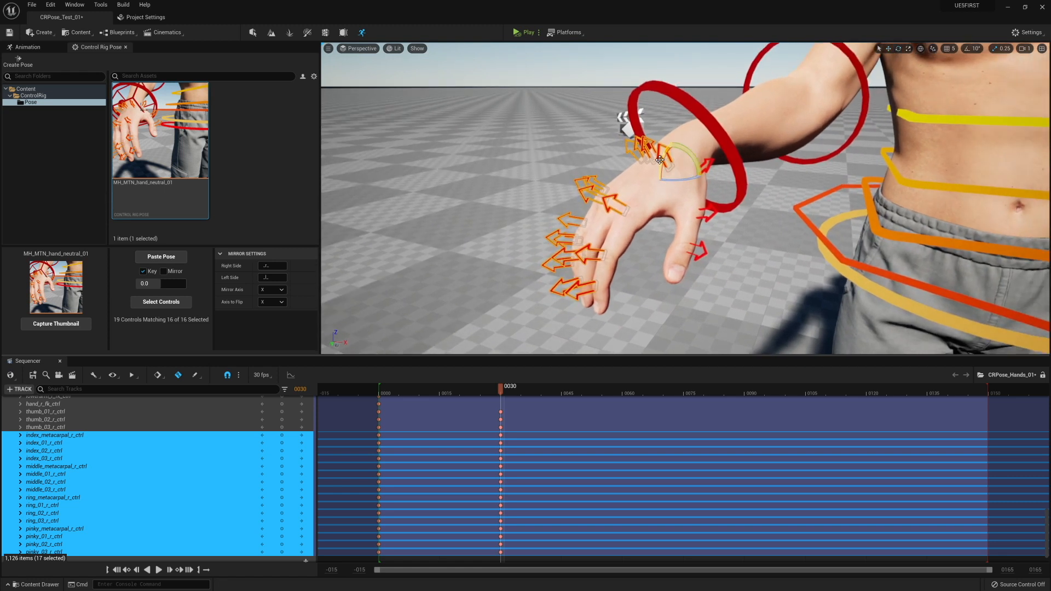
pyautogui.click(921, 50)
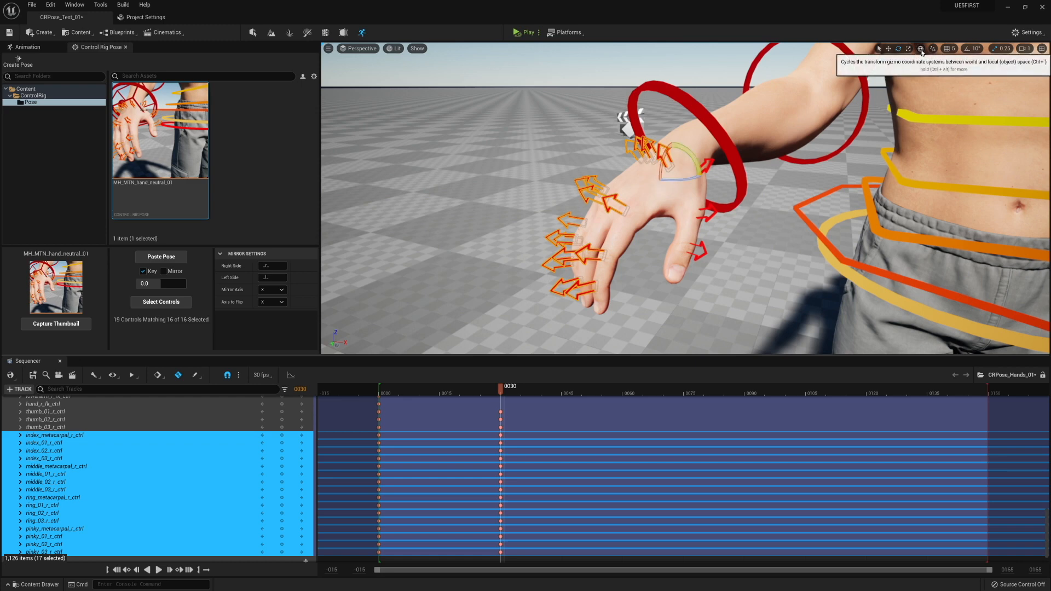
pyautogui.keyDown('alt'); pyautogui.moveTo(685, 196); pyautogui.dragTo(647, 189); pyautogui.keyUp('alt')
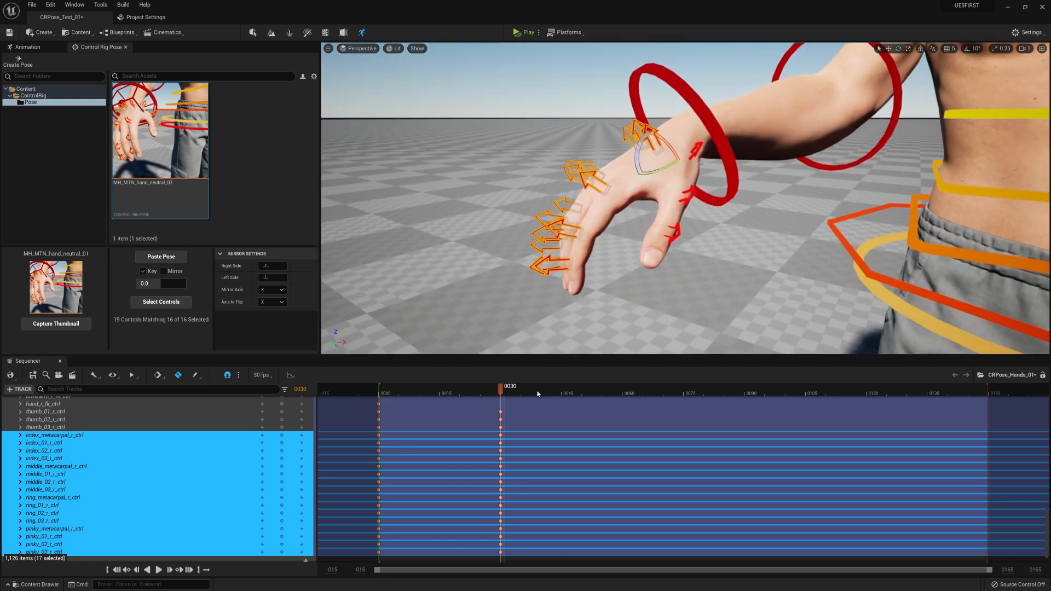
# - At frame 45, rotate the selected finger controls upward together to extend the right hand's four fingers
pyautogui.moveTo(549, 394); pyautogui.dragTo(564, 395)
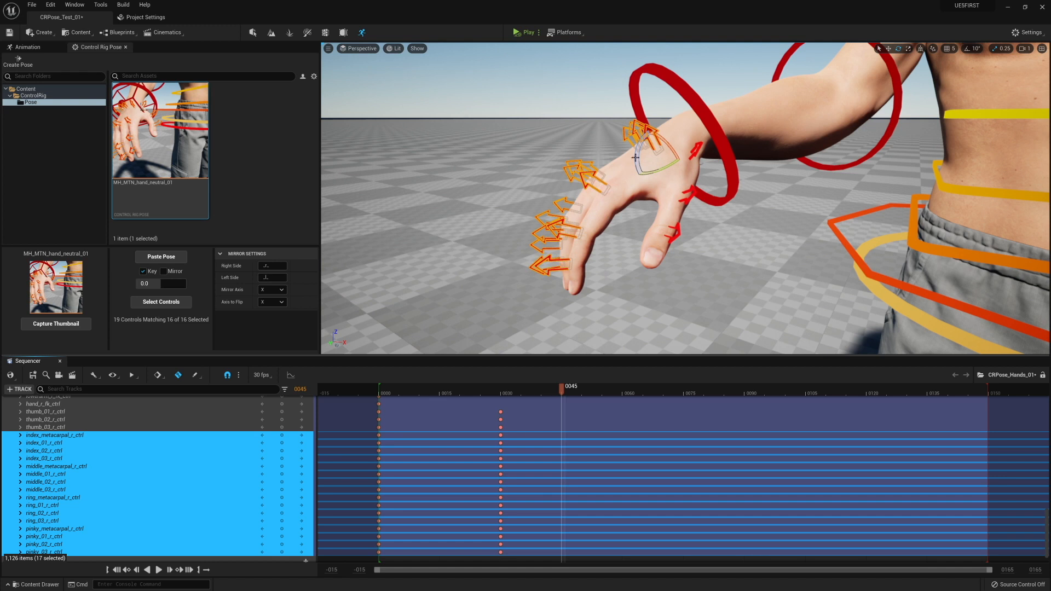
pyautogui.moveTo(637, 157); pyautogui.dragTo(646, 170)
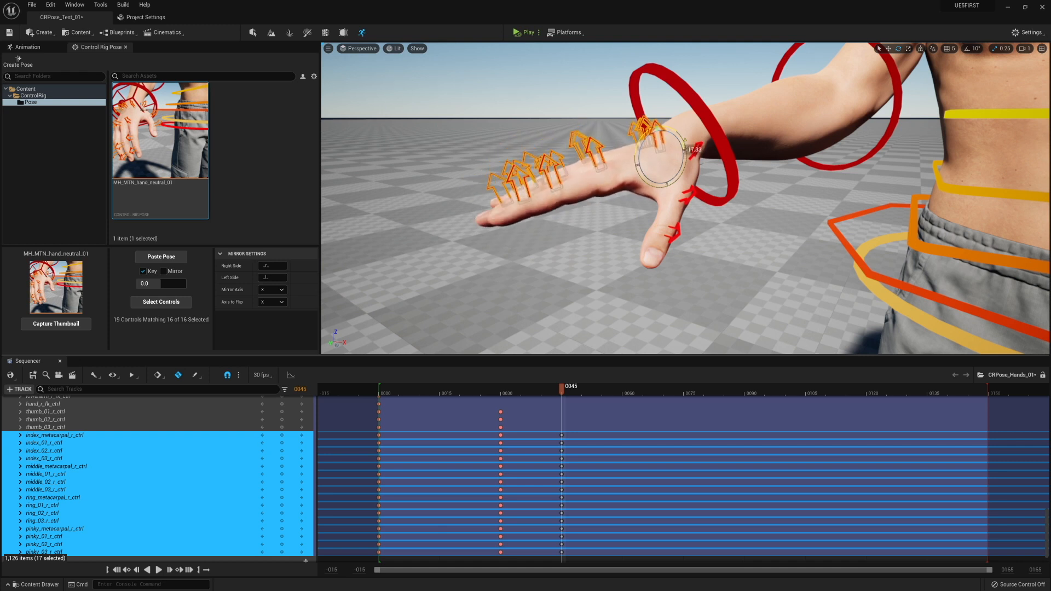
pyautogui.moveTo(652, 179)
pyautogui.mouseDown()
pyautogui.moveTo(663, 198)
pyautogui.moveTo(648, 174)
pyautogui.mouseUp()
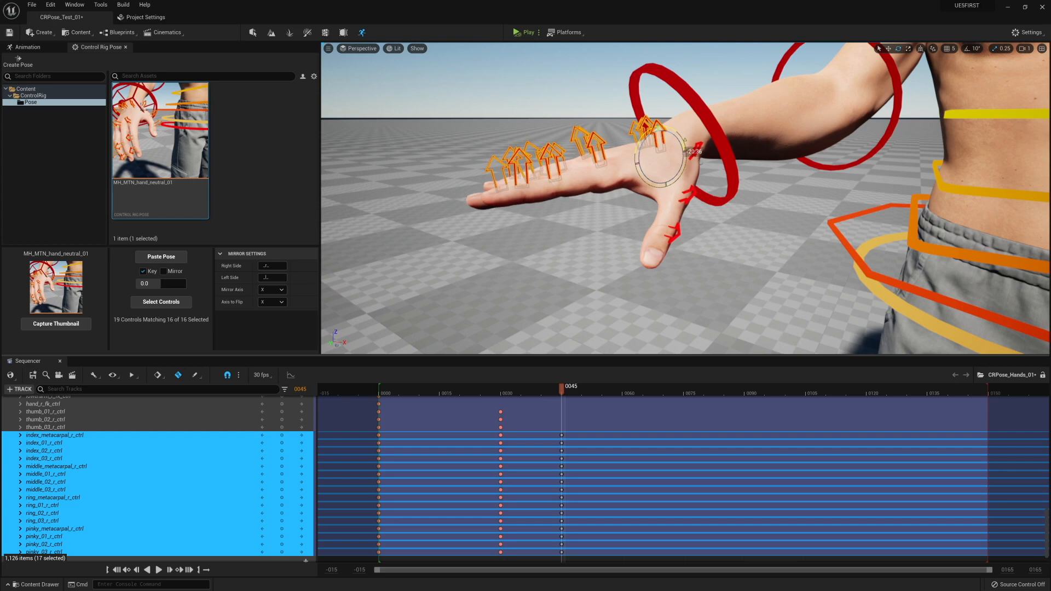
# - Select the right thumb's three joint controls and rotate them together to open the thumb away from the palm
pyautogui.moveTo(619, 177)
pyautogui.mouseDown(button='right')
pyautogui.moveTo(641, 200)
pyautogui.moveTo(718, 230)
pyautogui.moveTo(701, 260)
pyautogui.moveTo(646, 230)
pyautogui.moveTo(612, 172)
pyautogui.mouseUp(button='right')
pyautogui.click(612, 172)
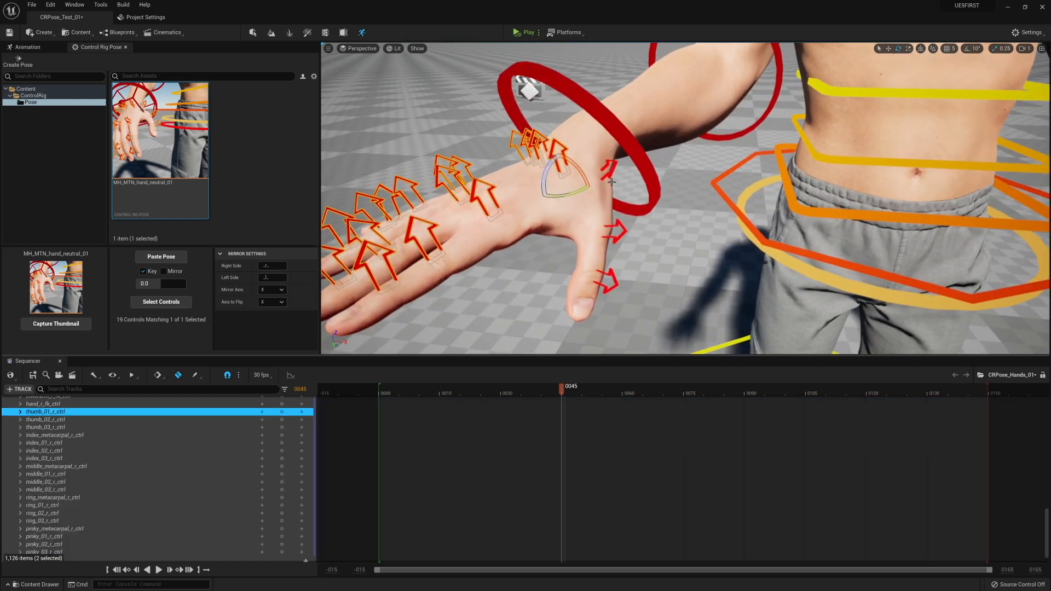
pyautogui.keyDown('ctrl'); pyautogui.click(617, 238); pyautogui.keyUp('ctrl')
pyautogui.keyDown('ctrl'); pyautogui.click(615, 282); pyautogui.keyUp('ctrl')
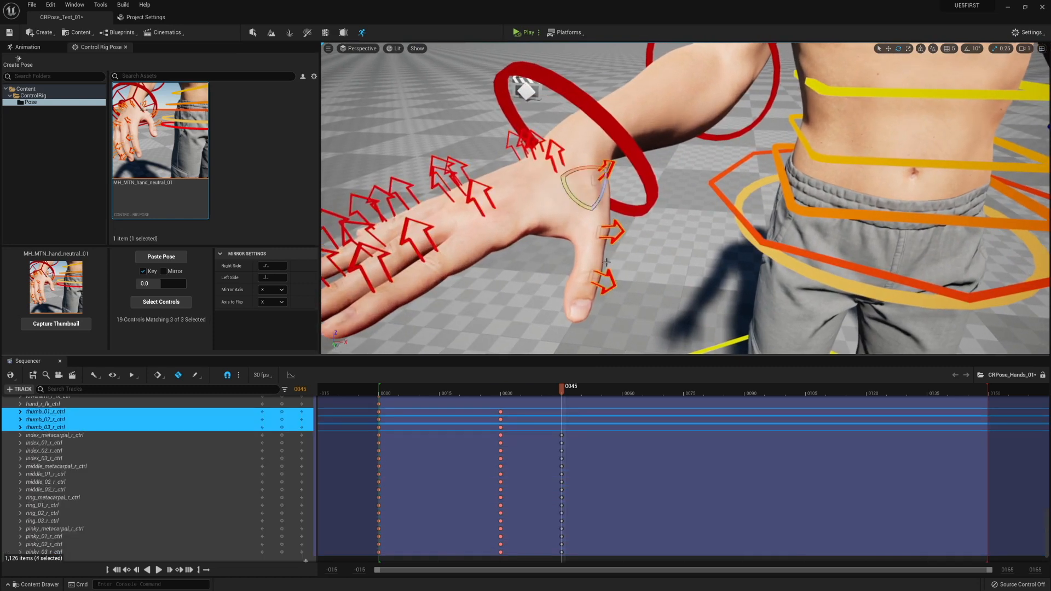
pyautogui.keyDown('alt'); pyautogui.moveTo(599, 221); pyautogui.dragTo(685, 223); pyautogui.keyUp('alt')
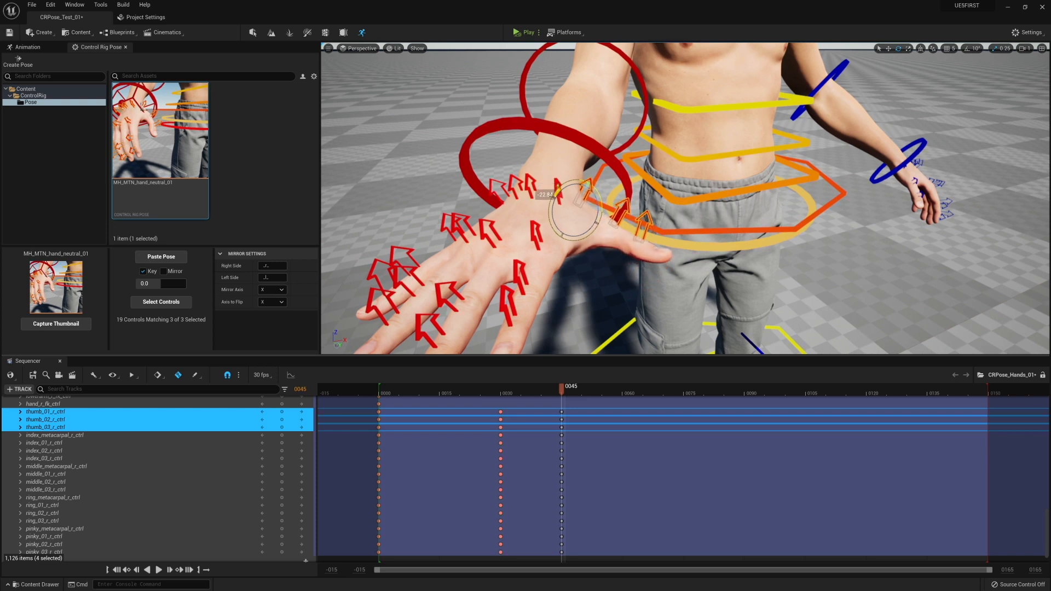
pyautogui.moveTo(651, 230); pyautogui.dragTo(661, 239)
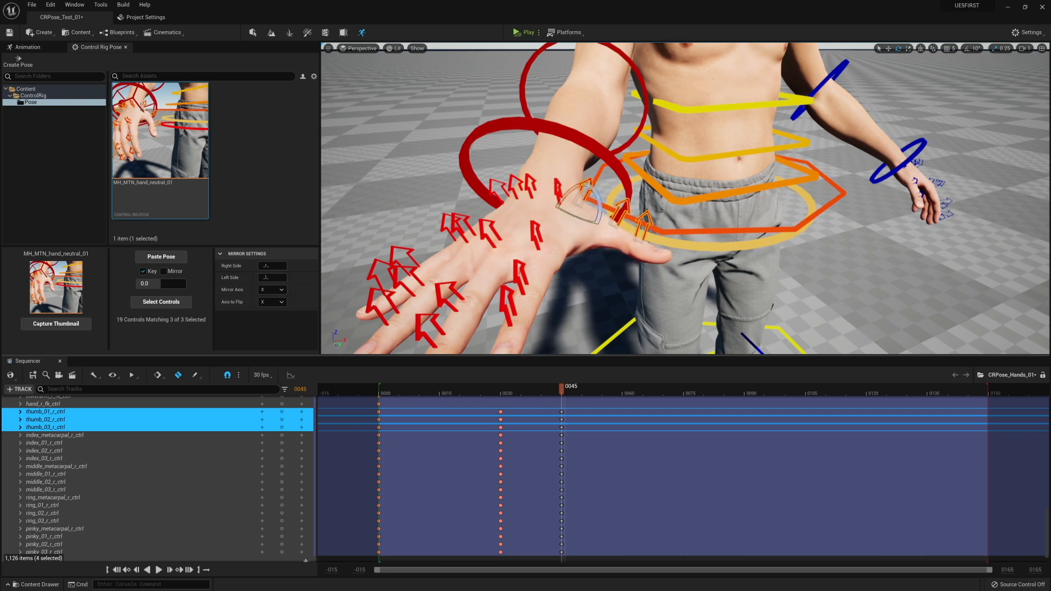
# - Select only the right thumb's tip control and rotate it to refine the extended thumb
pyautogui.click(650, 228)
pyautogui.click(649, 223)
pyautogui.moveTo(651, 228); pyautogui.dragTo(650, 228, button='right')
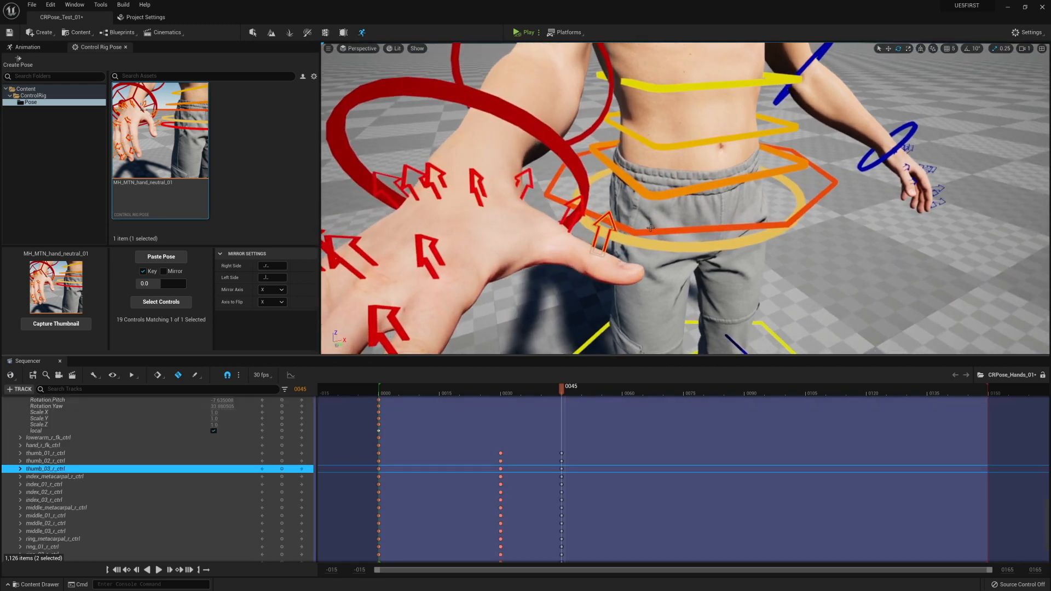
pyautogui.moveTo(619, 245); pyautogui.dragTo(625, 254)
pyautogui.moveTo(626, 254); pyautogui.dragTo(593, 296, button='right')
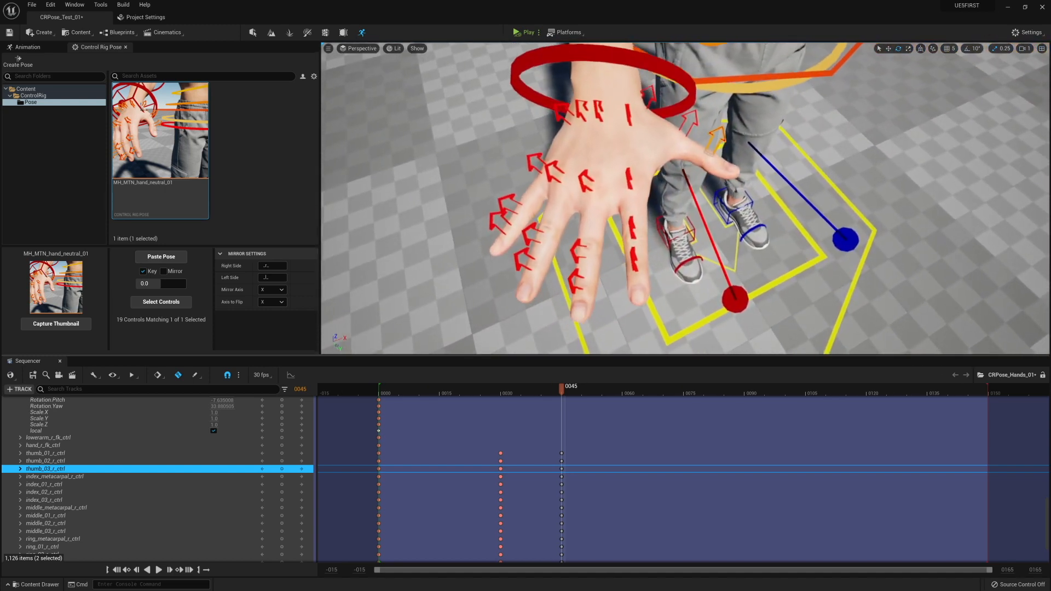
pyautogui.moveTo(592, 240); pyautogui.dragTo(587, 237, button='right')
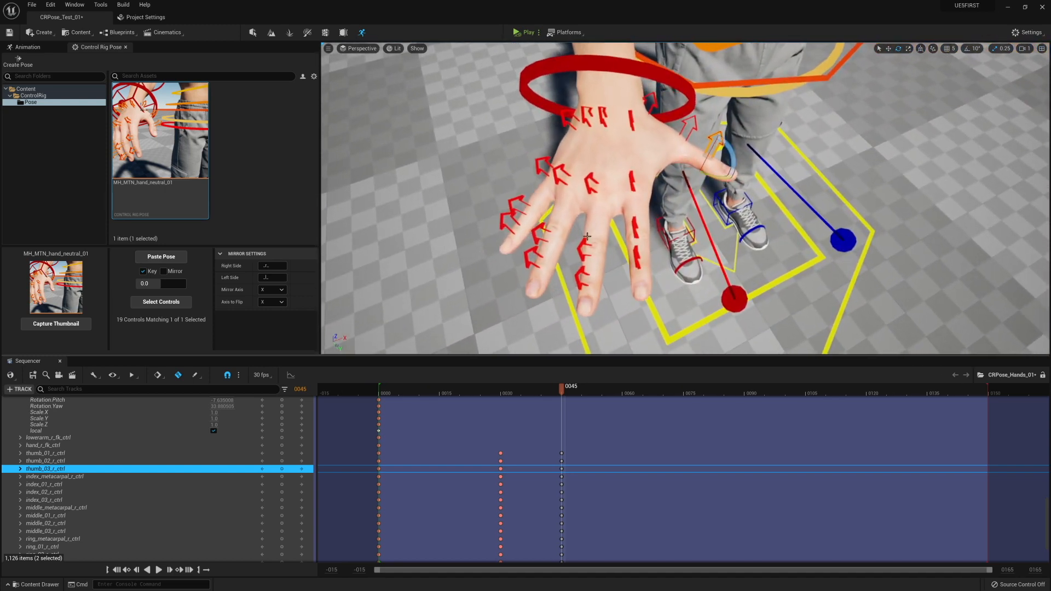
# - Fine-tune the rotation of the tip controls on the right pinky, ring and middle fingers
pyautogui.click(508, 220)
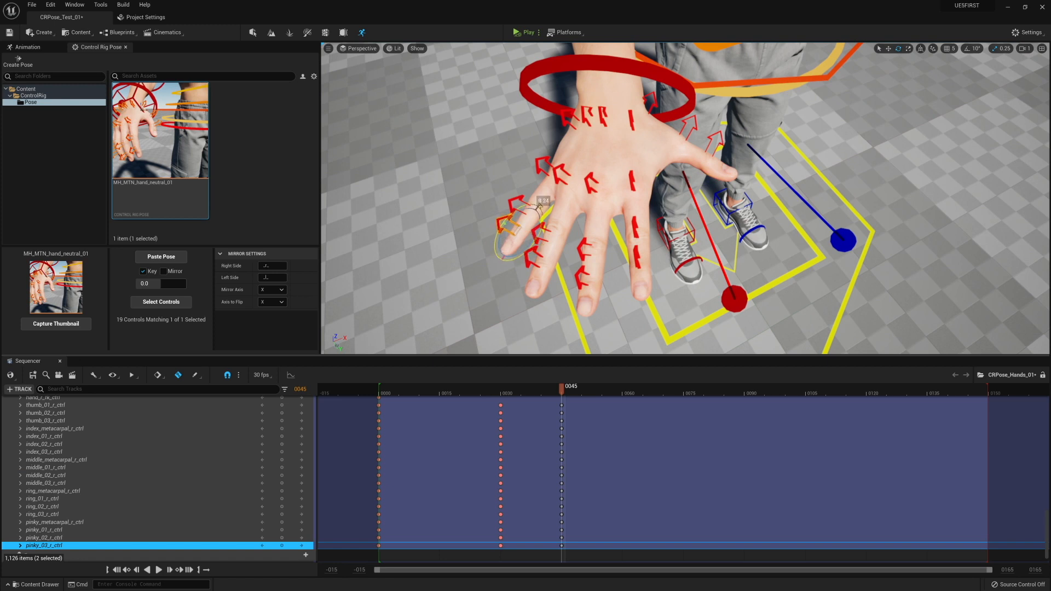
pyautogui.click(529, 265)
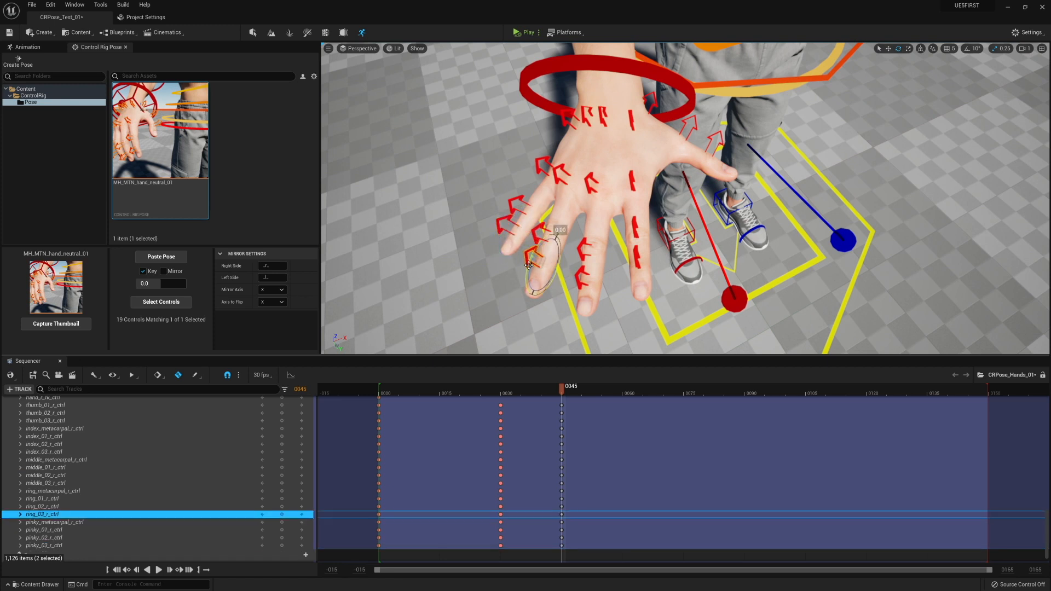
pyautogui.moveTo(529, 265); pyautogui.dragTo(620, 234)
pyautogui.click(580, 277)
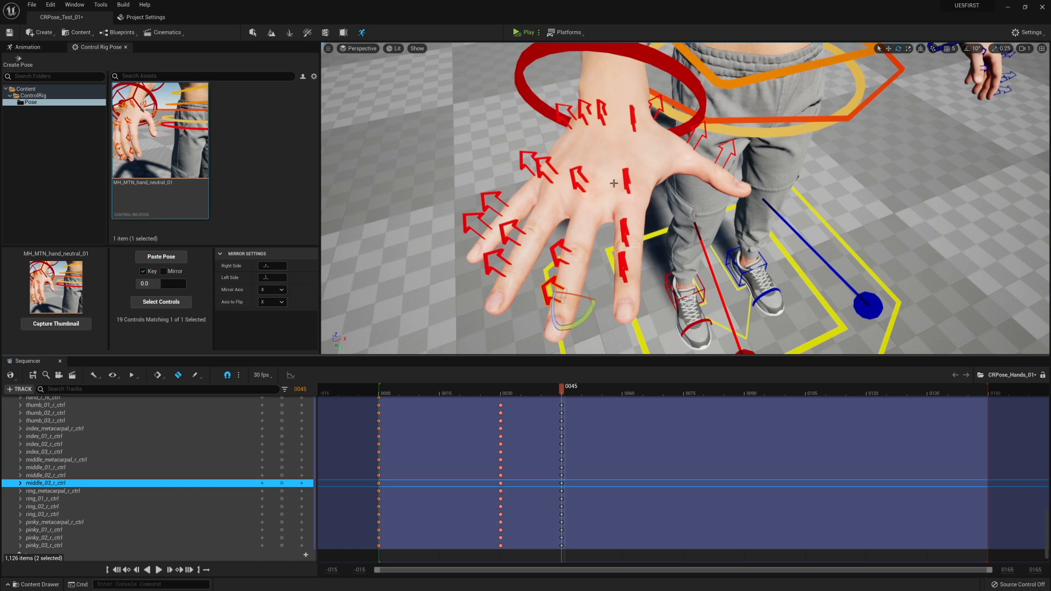
pyautogui.keyDown('alt'); pyautogui.moveTo(615, 187); pyautogui.dragTo(580, 143); pyautogui.keyUp('alt')
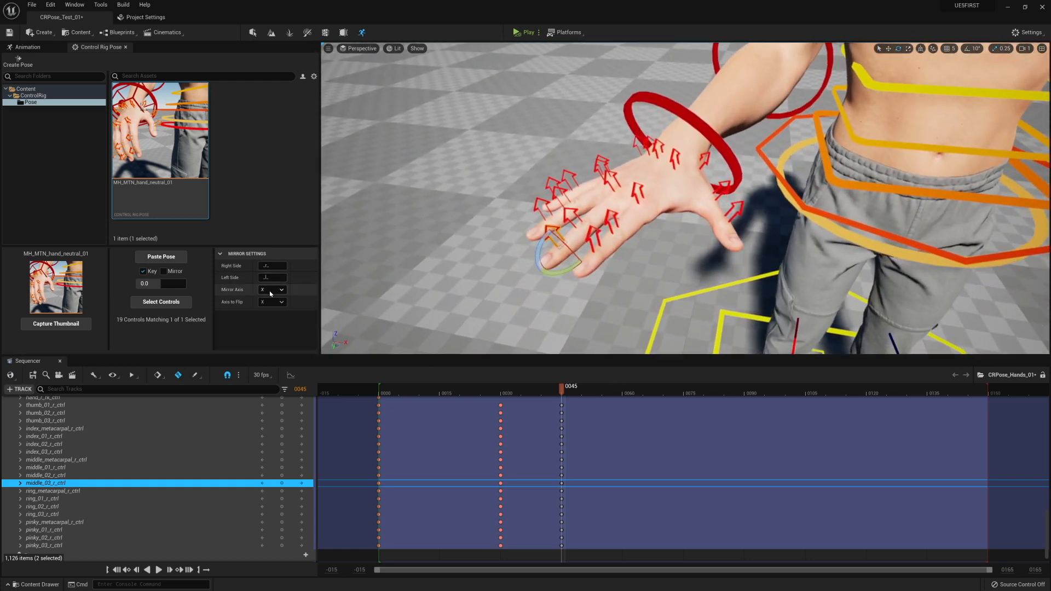
# - Select all the hand controls stored in the neutral pose and create a new pose asset named MH_MTN_hand_extend_01
pyautogui.click(164, 305)
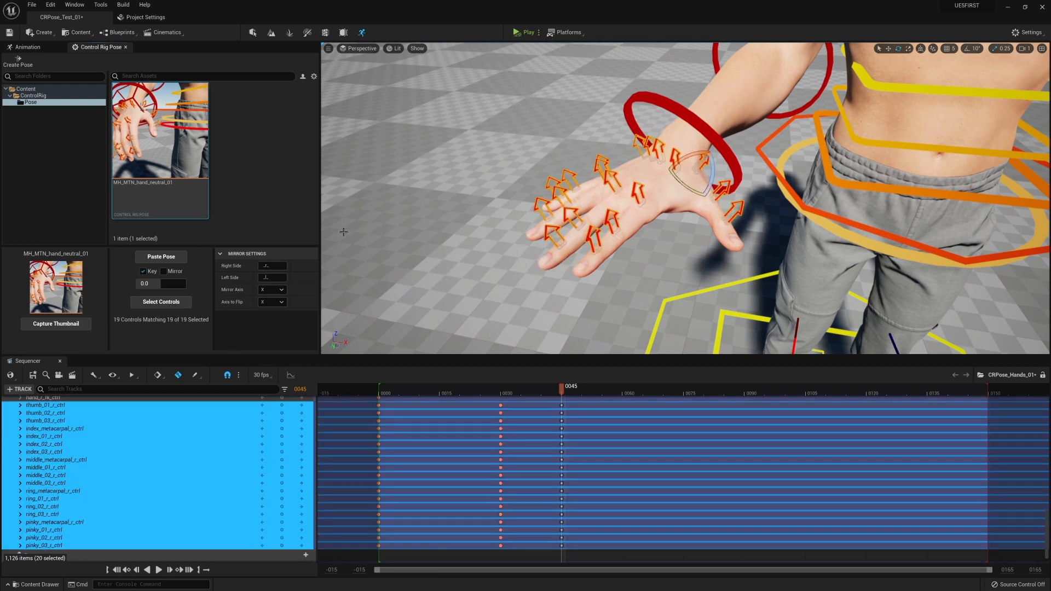
pyautogui.click(18, 61)
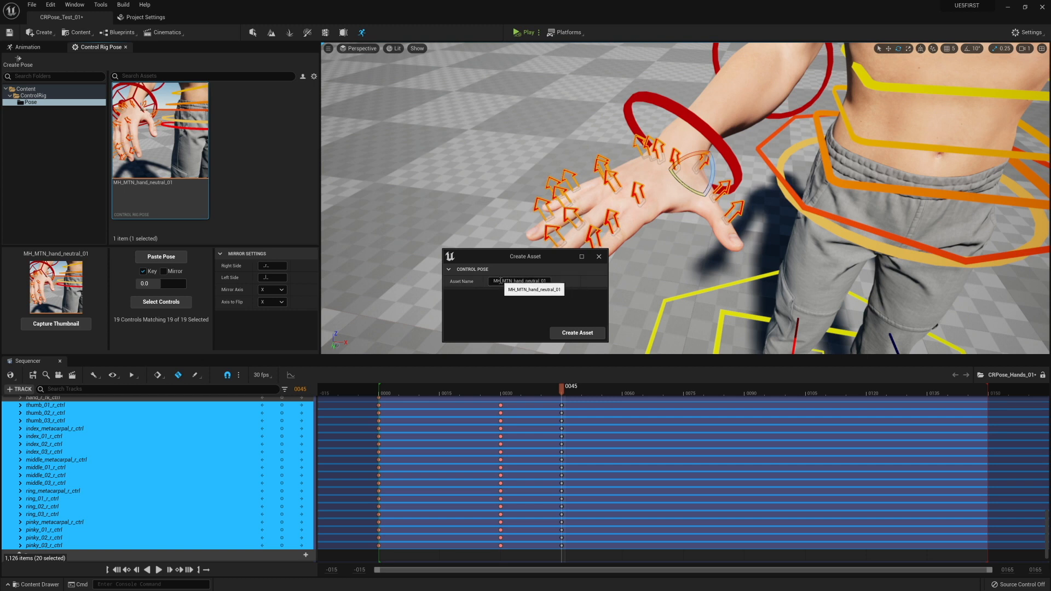
pyautogui.click(536, 280)
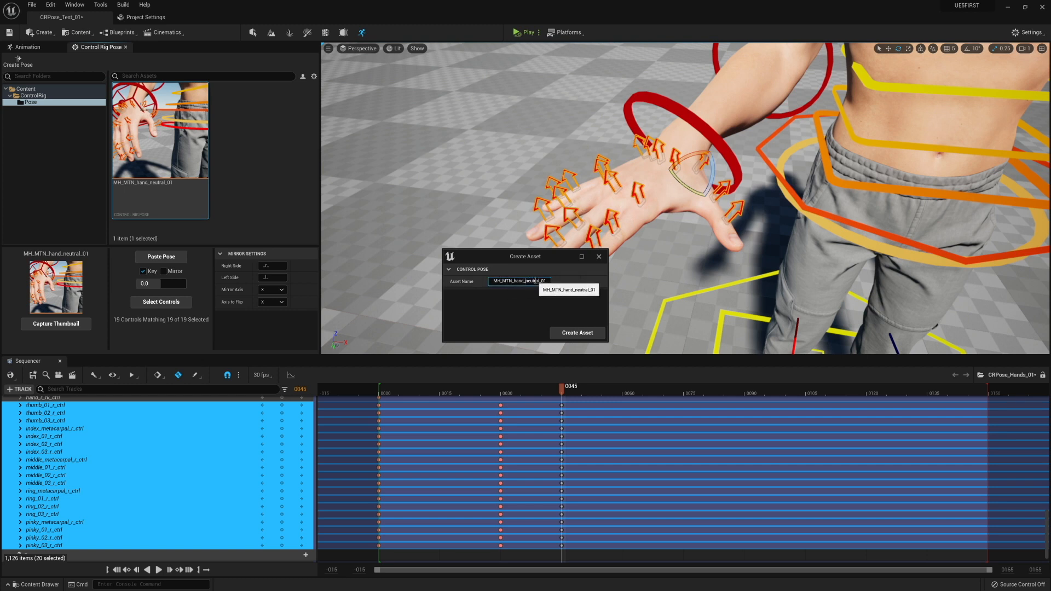
pyautogui.moveTo(529, 281); pyautogui.dragTo(570, 294)
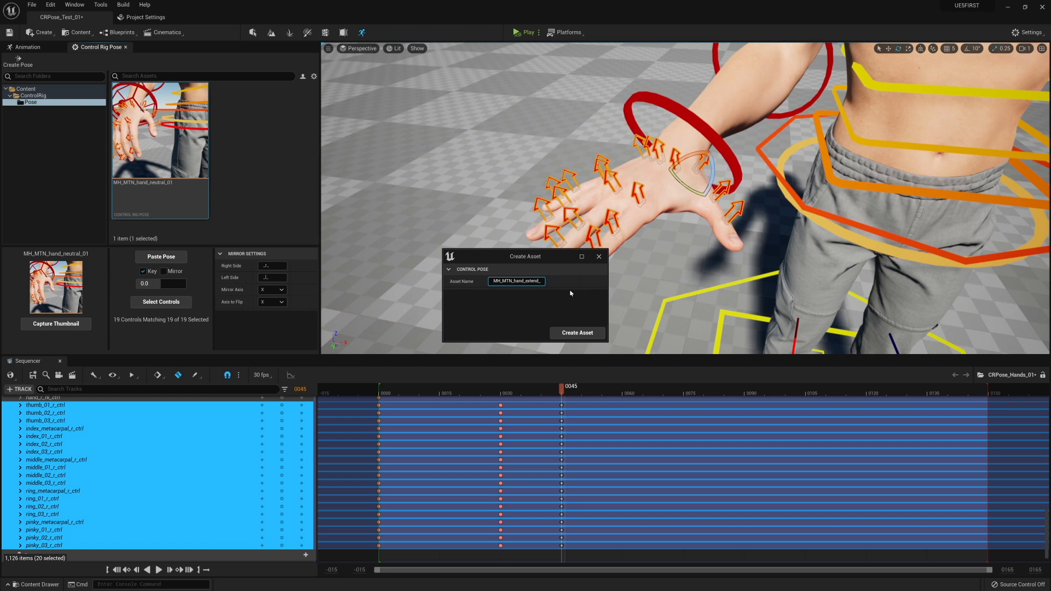
pyautogui.click(577, 333)
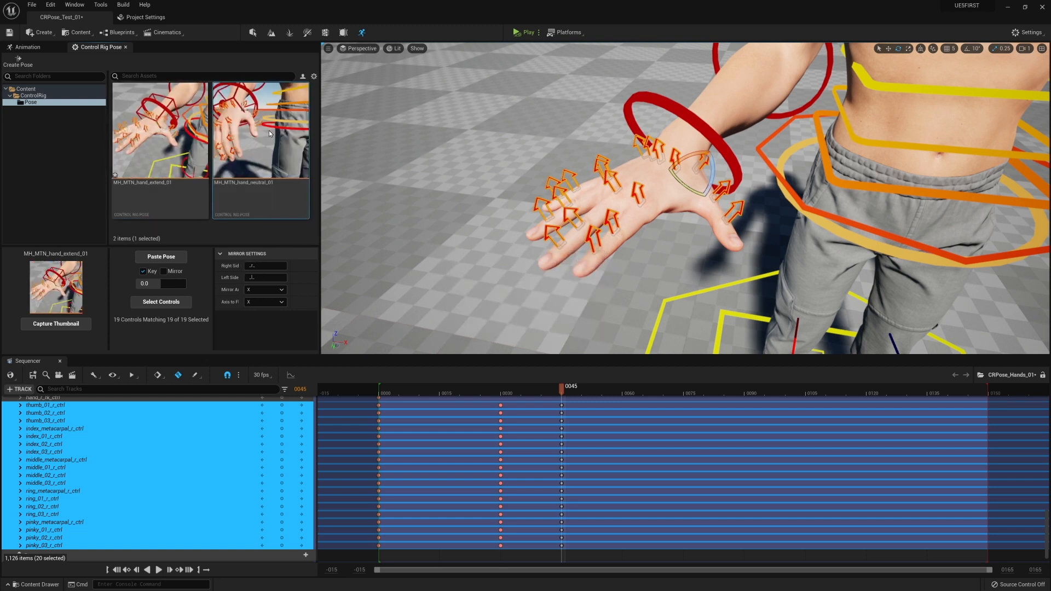
# - Select the MH_MTN_hand_extend_01 pose asset and save the current level and its level sequence
pyautogui.rightClick(165, 167)
pyautogui.click(175, 158)
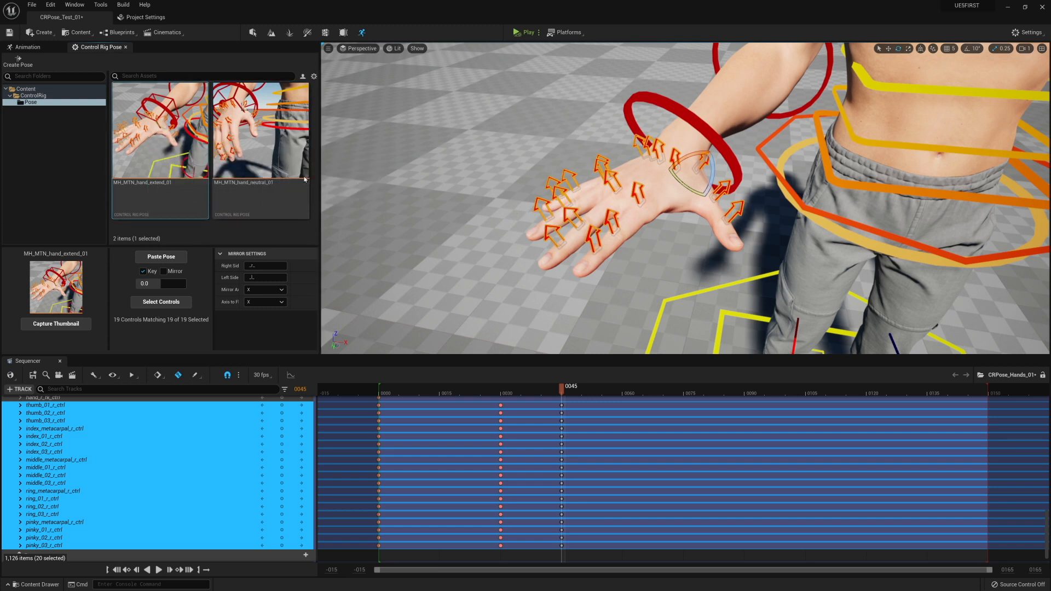
pyautogui.click(10, 33)
pyautogui.click(33, 375)
# - At frame 60, paste the MH_MTN_hand_neutral_01 pose onto the selected finger joint controls
pyautogui.moveTo(573, 254)
pyautogui.keyDown('alt'); pyautogui.mouseDown()
pyautogui.moveTo(607, 252)
pyautogui.moveTo(614, 185)
pyautogui.mouseUp(); pyautogui.keyUp('alt')
pyautogui.moveTo(555, 393); pyautogui.dragTo(562, 417)
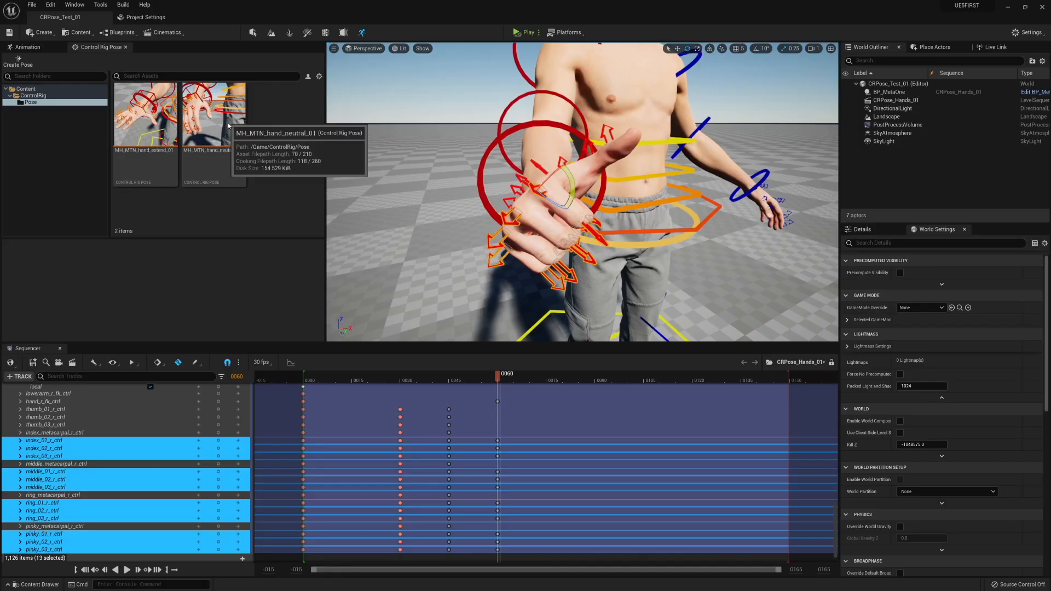
pyautogui.click(216, 125)
pyautogui.rightClick(216, 126)
pyautogui.click(265, 175)
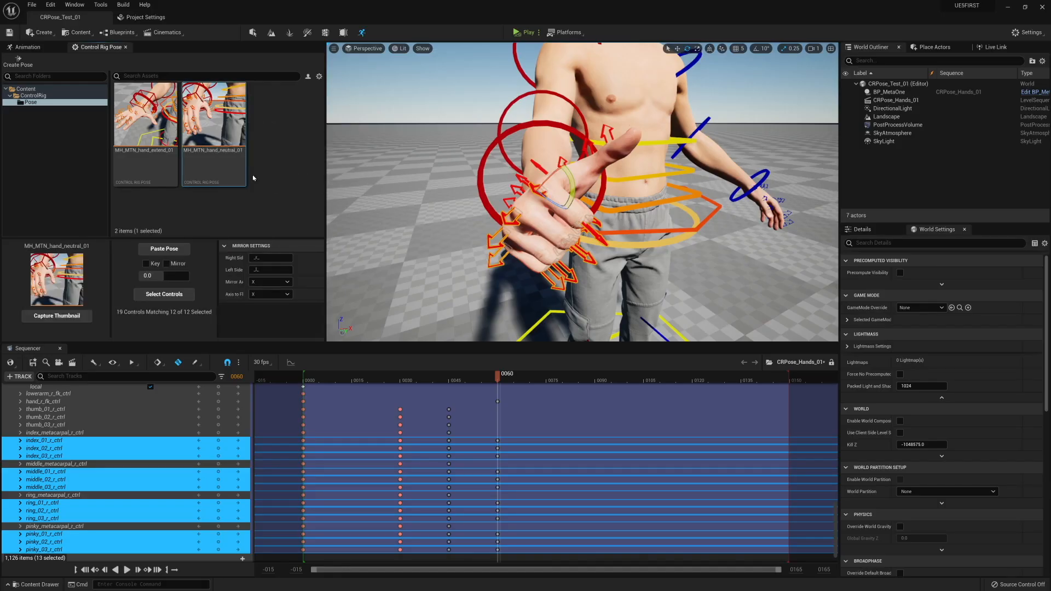
pyautogui.keyDown('alt'); pyautogui.moveTo(477, 293); pyautogui.dragTo(418, 271); pyautogui.keyUp('alt')
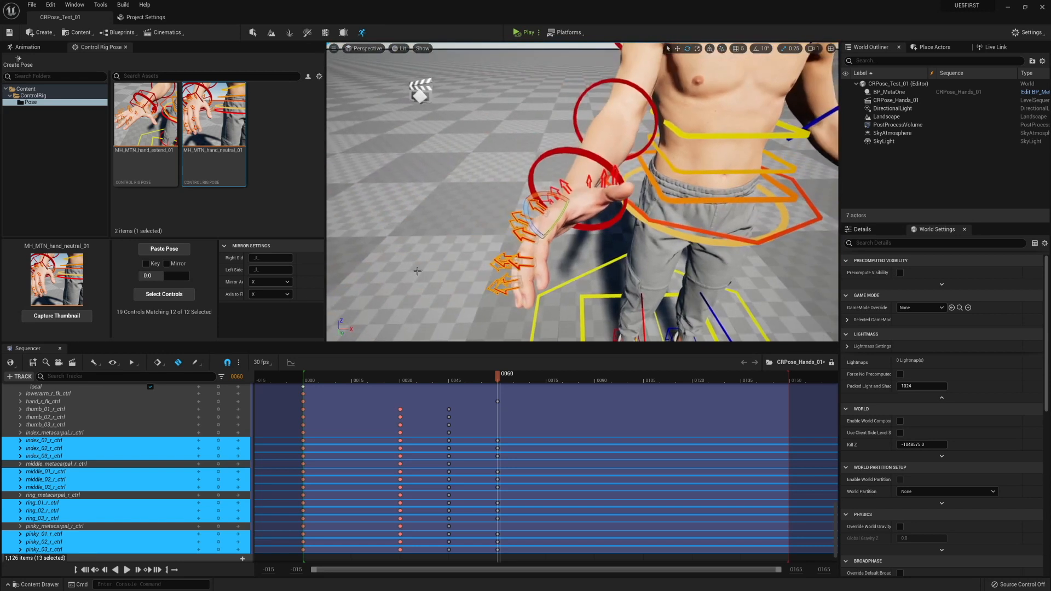
# - Select every control stored in MH_MTN_hand_neutral_01 and paste that pose onto the whole right hand
pyautogui.click(172, 293)
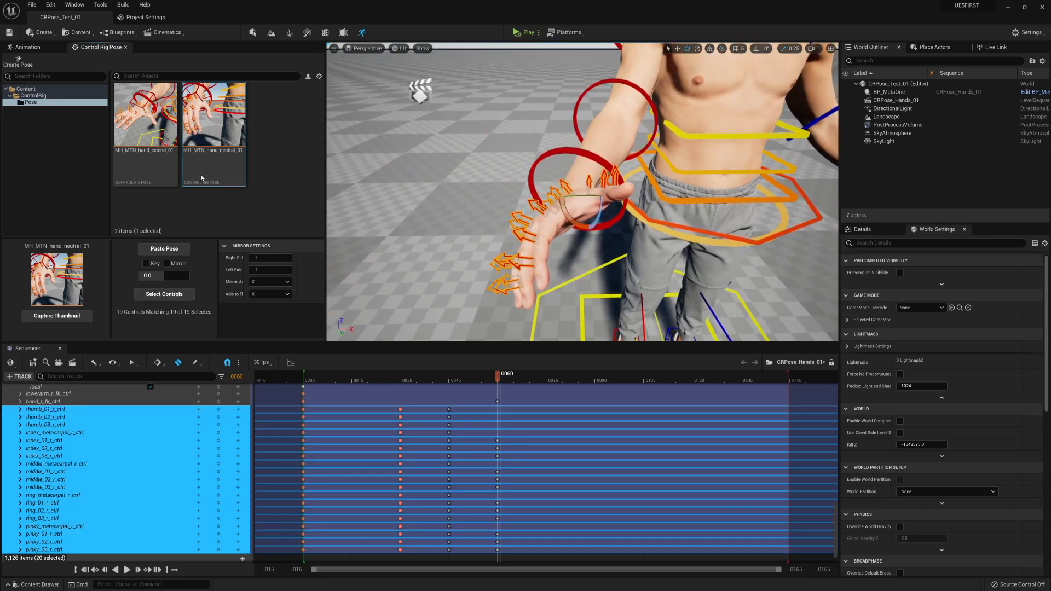
pyautogui.rightClick(210, 134)
pyautogui.click(245, 186)
# - Select the first joint controls of the right index, middle, ring and pinky fingers
pyautogui.keyDown('alt'); pyautogui.moveTo(485, 205); pyautogui.dragTo(542, 200); pyautogui.keyUp('alt')
pyautogui.moveTo(548, 203); pyautogui.dragTo(485, 179, button='right')
pyautogui.click(485, 178)
pyautogui.keyDown('alt'); pyautogui.moveTo(485, 178); pyautogui.dragTo(575, 178); pyautogui.keyUp('alt')
pyautogui.keyDown('ctrl'); pyautogui.click(556, 177); pyautogui.keyUp('ctrl')
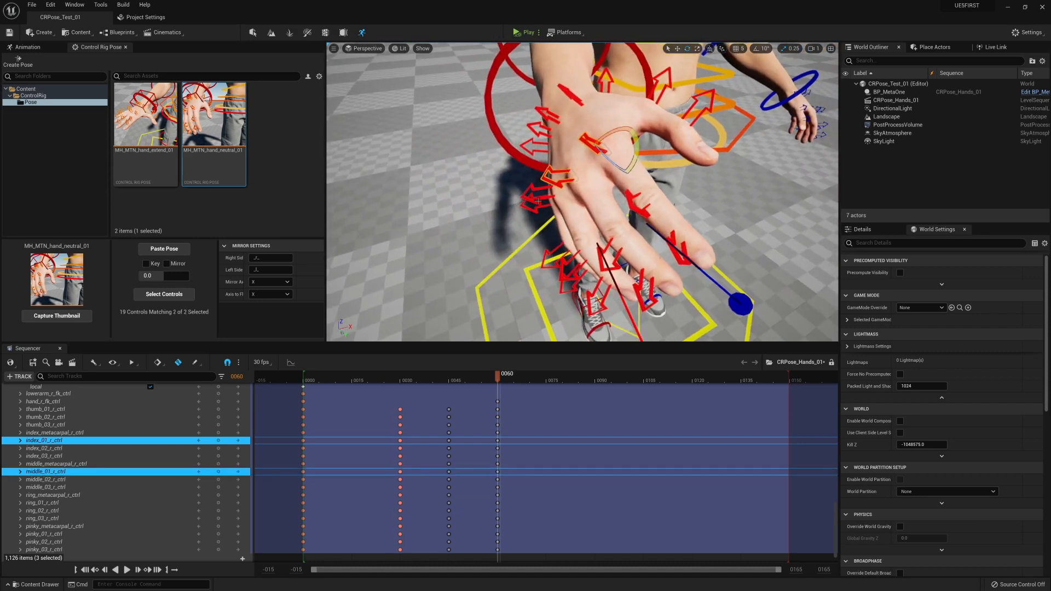
pyautogui.keyDown('ctrl'); pyautogui.click(545, 194); pyautogui.keyUp('ctrl')
pyautogui.keyDown('ctrl'); pyautogui.click(540, 211); pyautogui.keyUp('ctrl')
# - Add the second joint controls of the right index, middle, ring and pinky fingers to the selection
pyautogui.keyDown('ctrl'); pyautogui.click(631, 209); pyautogui.keyUp('ctrl')
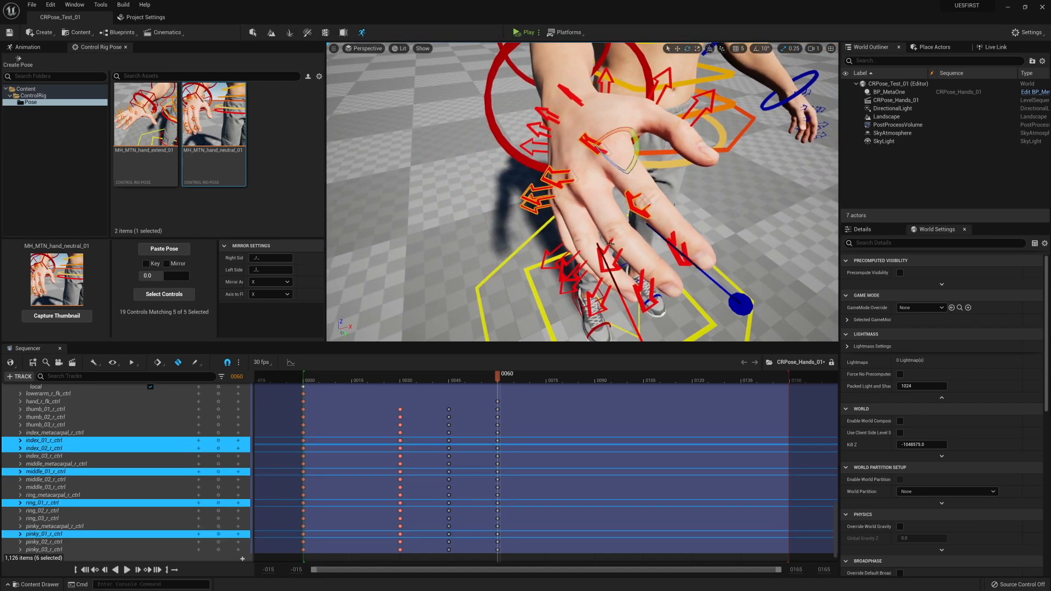
pyautogui.keyDown('alt'); pyautogui.moveTo(631, 209); pyautogui.dragTo(608, 238); pyautogui.keyUp('alt')
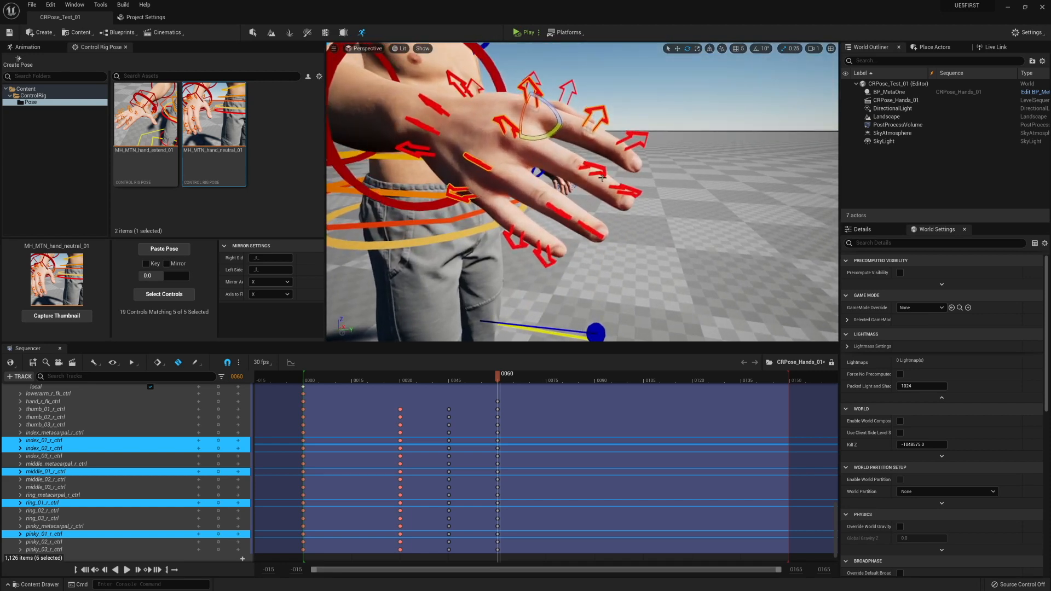
pyautogui.keyDown('ctrl'); pyautogui.click(593, 171); pyautogui.keyUp('ctrl')
pyautogui.keyDown('ctrl'); pyautogui.click(559, 211); pyautogui.keyUp('ctrl')
pyautogui.keyDown('ctrl'); pyautogui.click(575, 217); pyautogui.keyUp('ctrl')
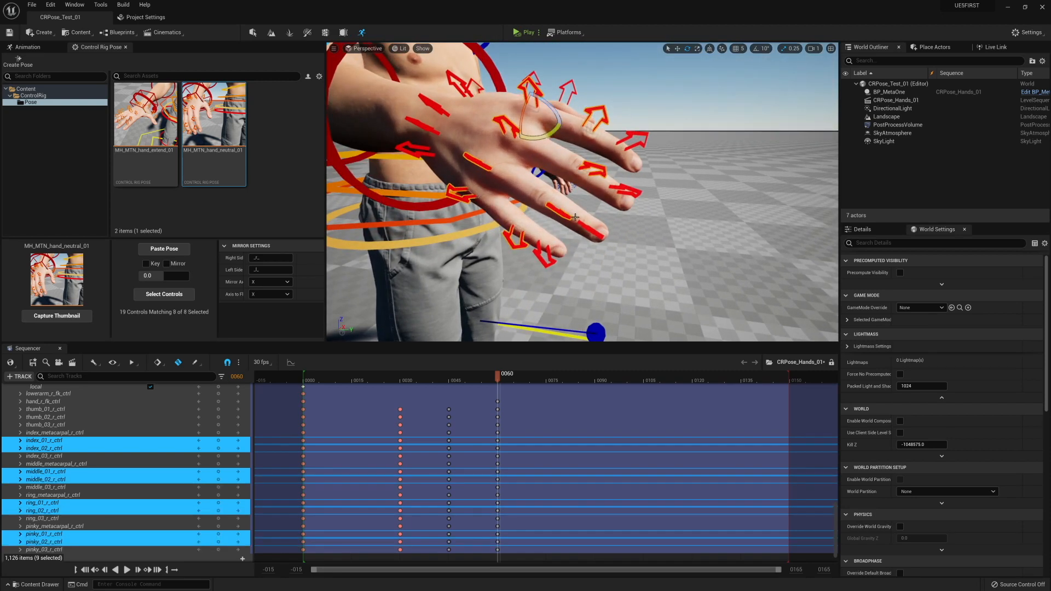
# - Add the third joint controls of the right index, middle, ring and pinky fingers and rotate all selected joints to curl the fingers into the palm
pyautogui.keyDown('ctrl'); pyautogui.click(640, 134); pyautogui.keyUp('ctrl')
pyautogui.keyDown('ctrl'); pyautogui.click(633, 191); pyautogui.keyUp('ctrl')
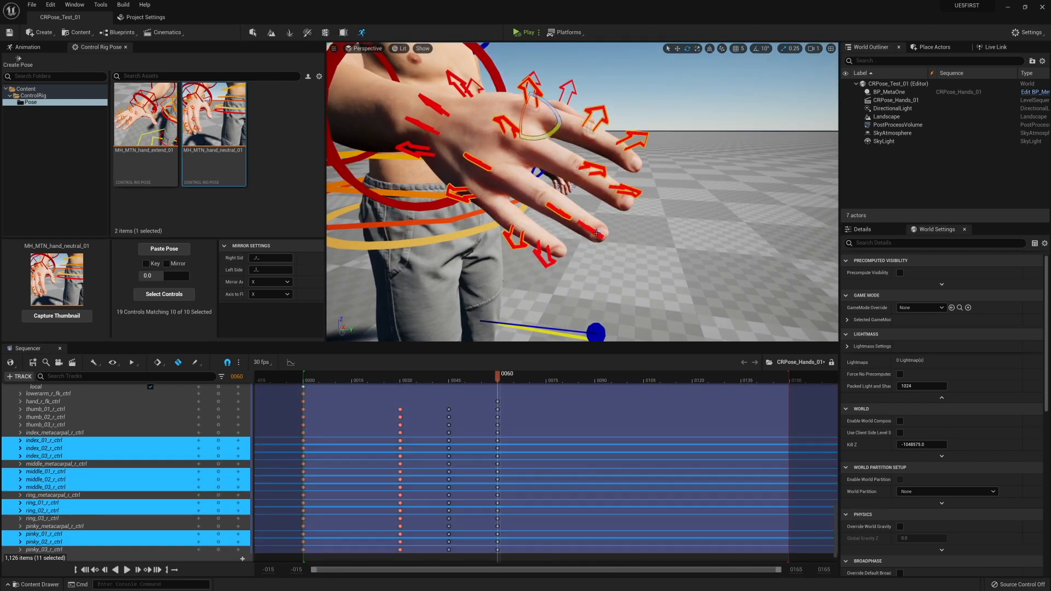
pyautogui.keyDown('ctrl'); pyautogui.click(590, 229); pyautogui.keyUp('ctrl')
pyautogui.keyDown('ctrl'); pyautogui.click(591, 206); pyautogui.keyUp('ctrl')
pyautogui.keyDown('alt'); pyautogui.moveTo(590, 206); pyautogui.dragTo(416, 255); pyautogui.keyUp('alt')
pyautogui.keyDown('alt'); pyautogui.moveTo(546, 180); pyautogui.dragTo(583, 145); pyautogui.keyUp('alt')
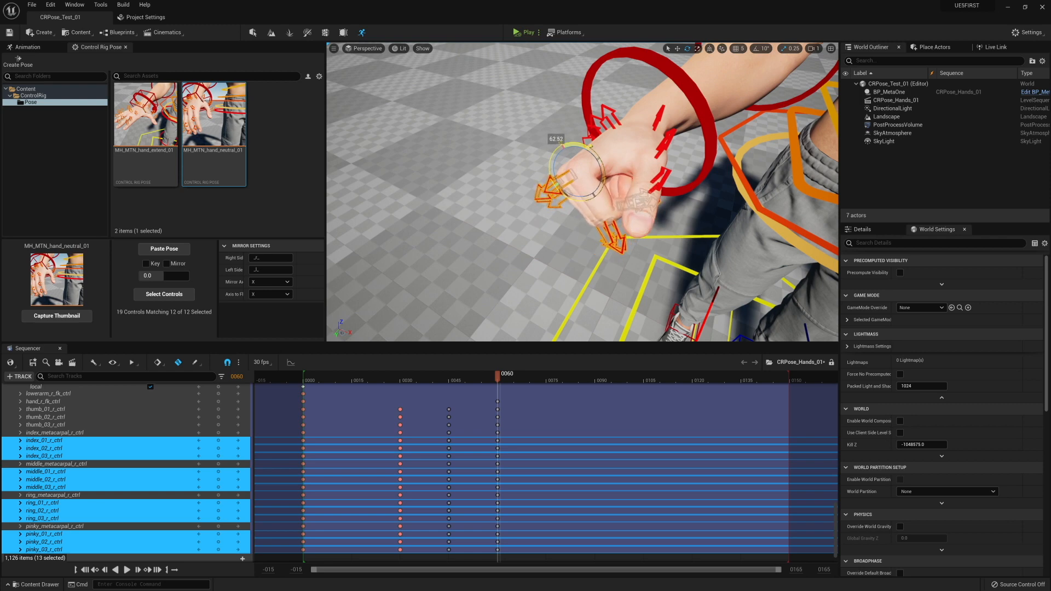
pyautogui.keyDown('alt'); pyautogui.moveTo(552, 174); pyautogui.dragTo(565, 137); pyautogui.keyUp('alt')
pyautogui.keyDown('alt'); pyautogui.moveTo(561, 89); pyautogui.dragTo(577, 147); pyautogui.keyUp('alt')
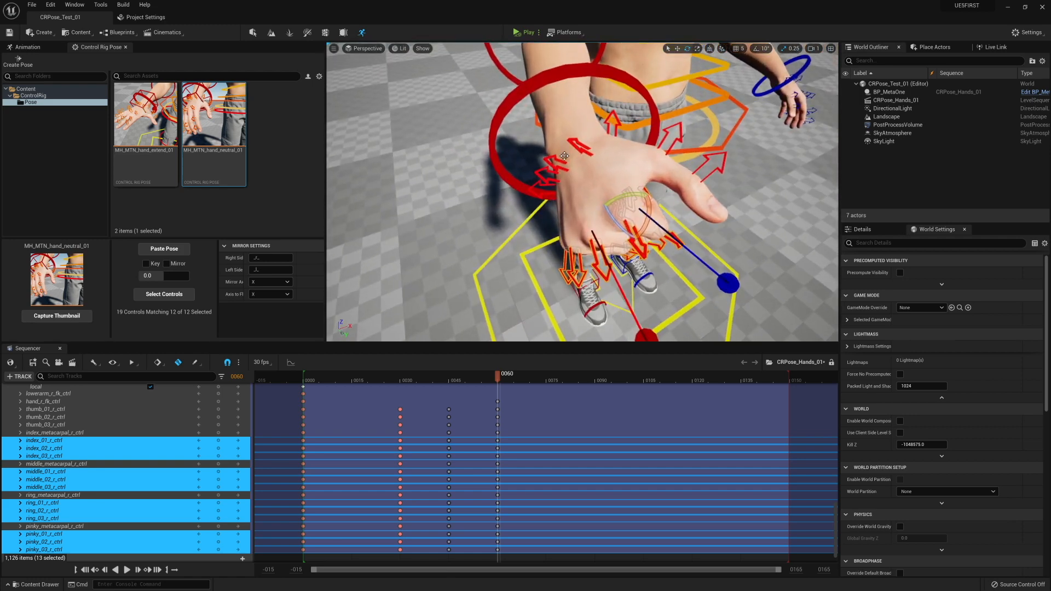
pyautogui.click(564, 156)
pyautogui.keyDown('ctrl'); pyautogui.click(546, 177); pyautogui.keyUp('ctrl')
pyautogui.keyDown('ctrl'); pyautogui.click(543, 183); pyautogui.keyUp('ctrl')
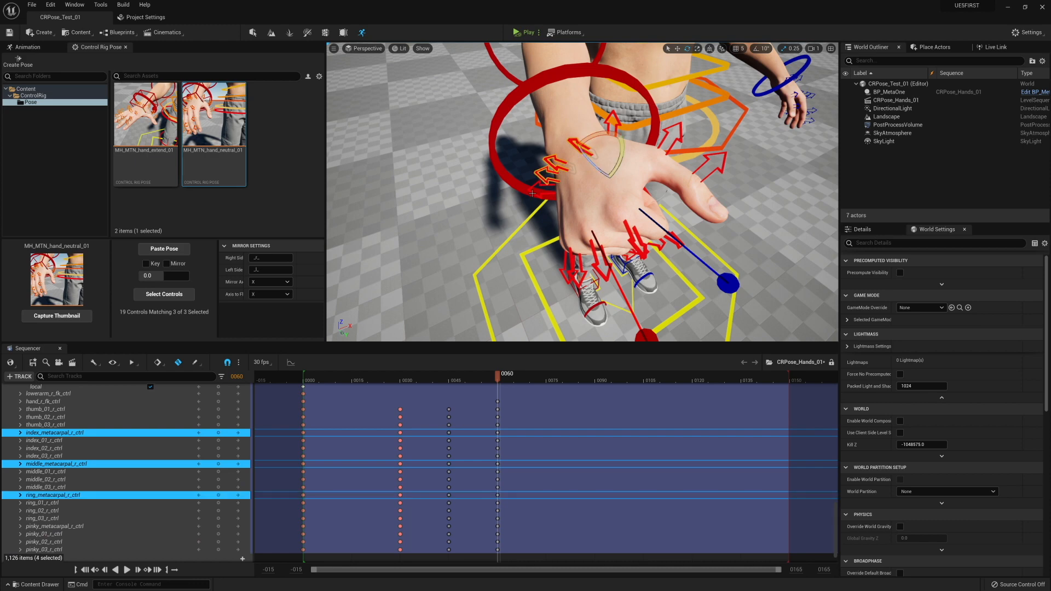
pyautogui.keyDown('ctrl'); pyautogui.click(549, 191); pyautogui.keyUp('ctrl')
pyautogui.keyDown('alt'); pyautogui.moveTo(575, 178); pyautogui.dragTo(583, 189); pyautogui.keyUp('alt')
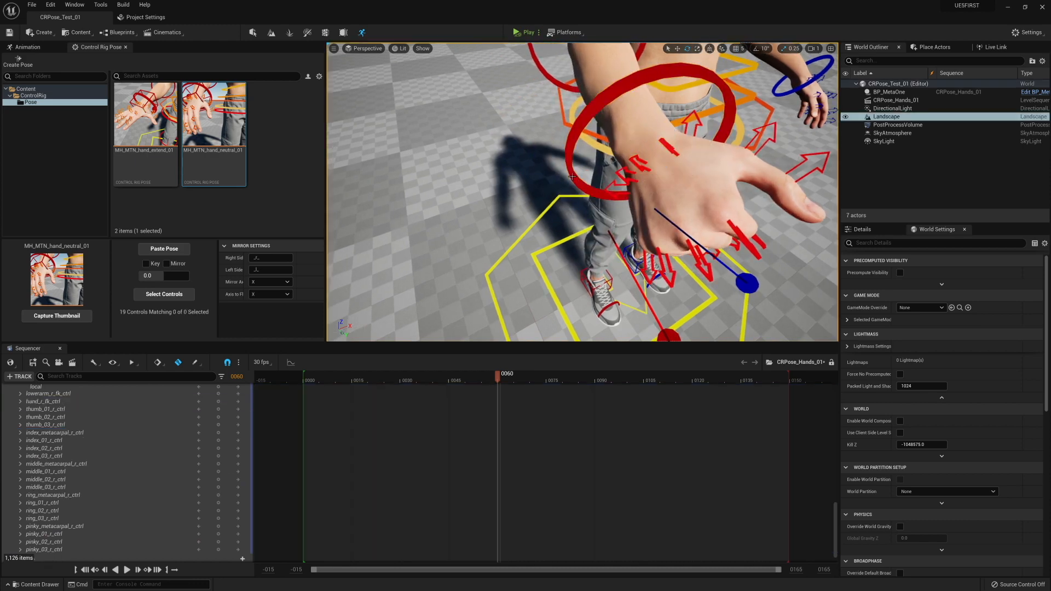
# - Select the right index, middle, ring and pinky metacarpal controls and rotate them slightly to tighten the fist
pyautogui.click(656, 160)
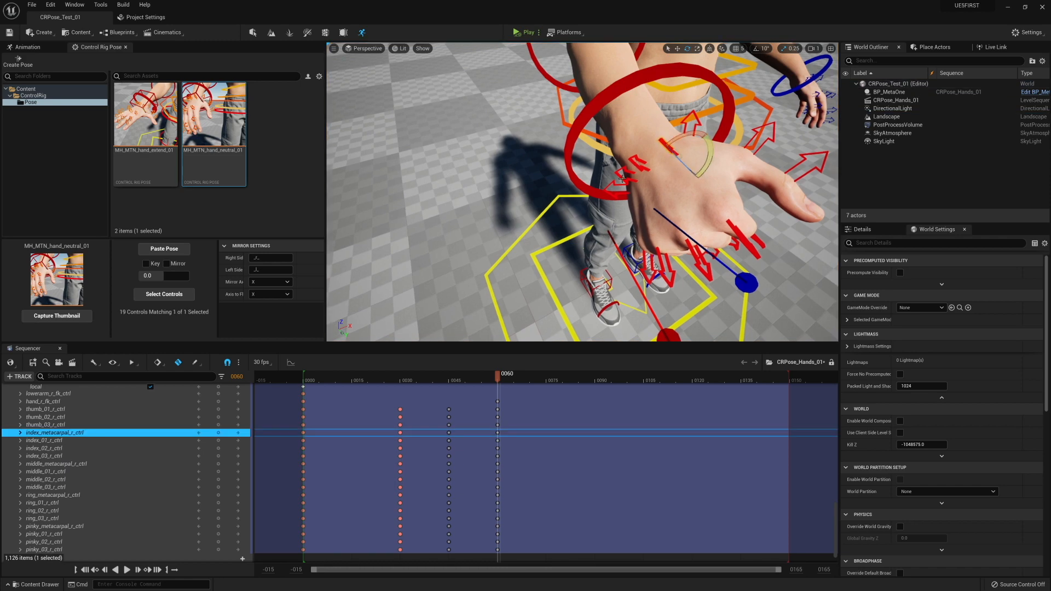
pyautogui.keyDown('alt'); pyautogui.moveTo(661, 154); pyautogui.dragTo(688, 143, button='right'); pyautogui.keyUp('alt')
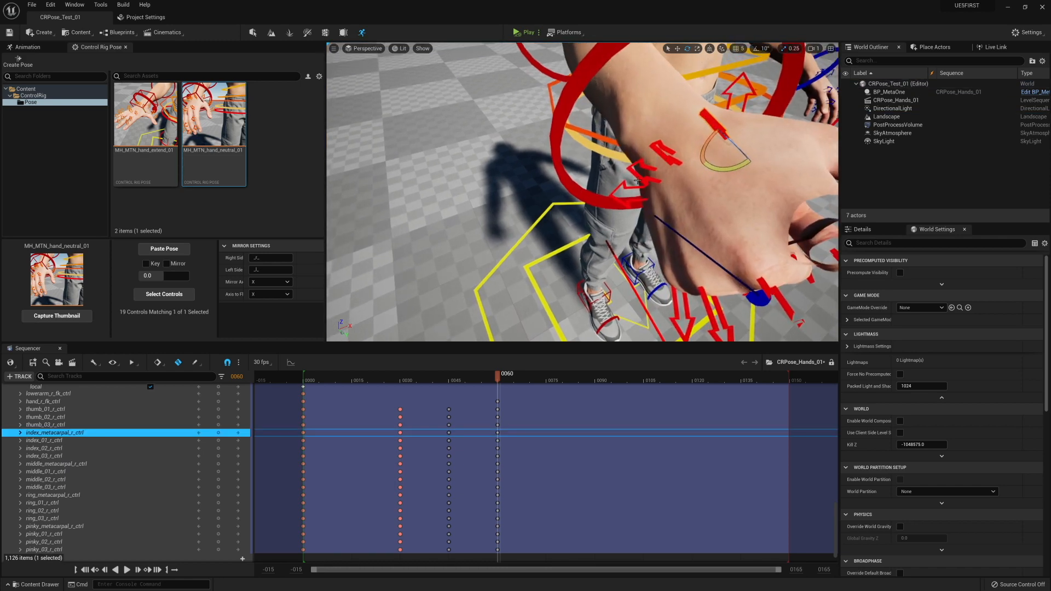
pyautogui.keyDown('alt'); pyautogui.moveTo(638, 181); pyautogui.dragTo(618, 164); pyautogui.keyUp('alt')
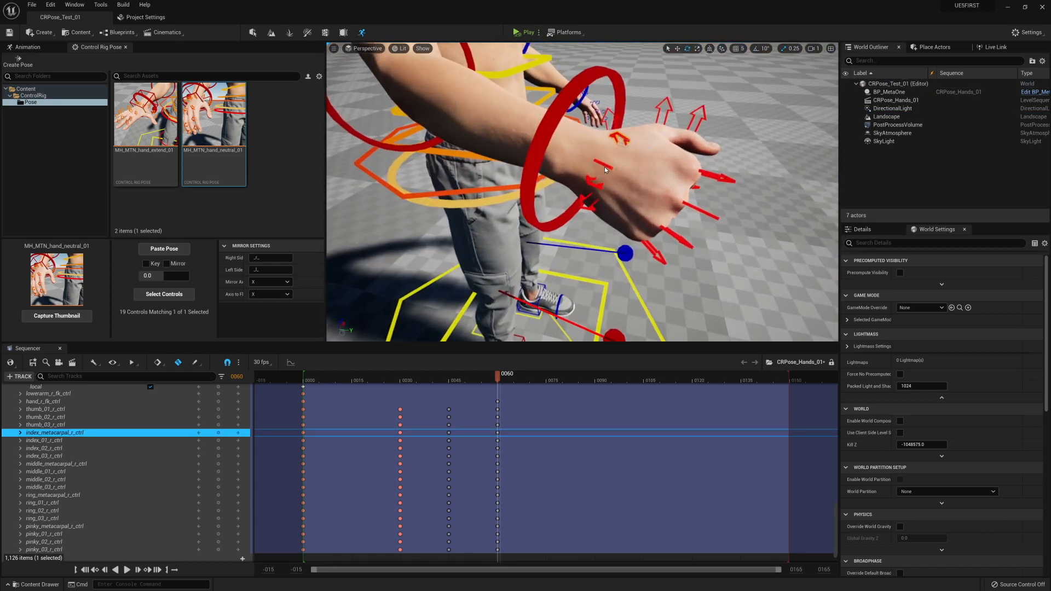
pyautogui.keyDown('ctrl'); pyautogui.click(604, 167); pyautogui.keyUp('ctrl')
pyautogui.keyDown('ctrl'); pyautogui.click(595, 191); pyautogui.keyUp('ctrl')
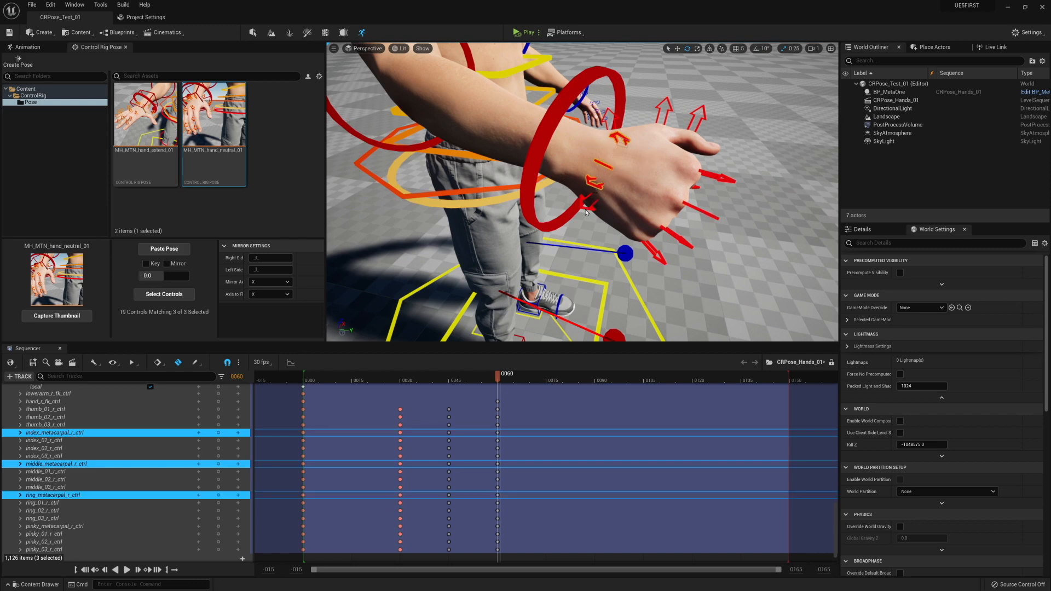
pyautogui.keyDown('ctrl'); pyautogui.click(587, 208); pyautogui.keyUp('ctrl')
pyautogui.keyDown('alt'); pyautogui.moveTo(589, 210); pyautogui.dragTo(401, 236); pyautogui.keyUp('alt')
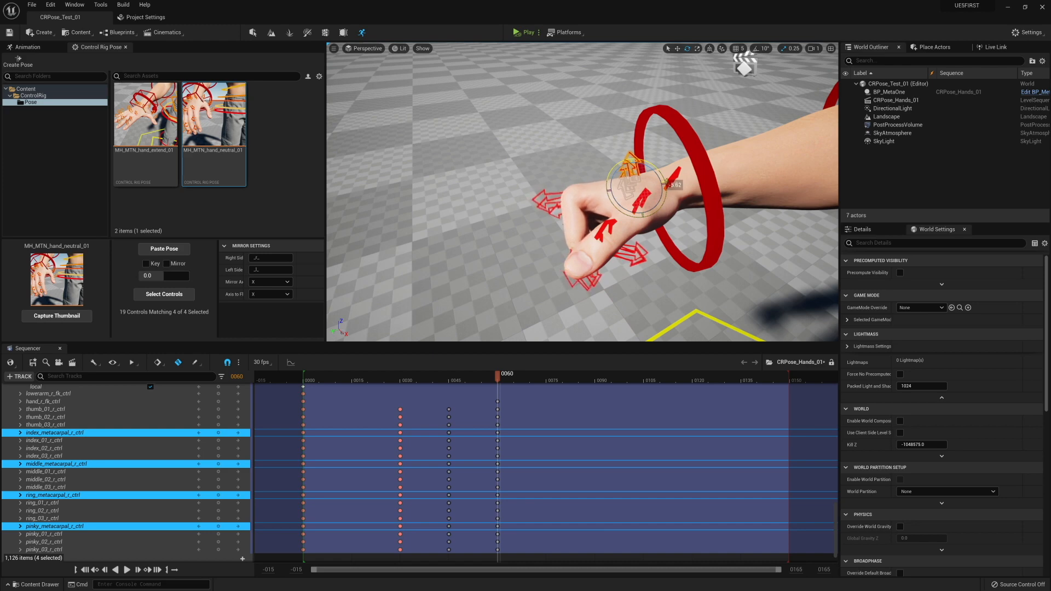
pyautogui.keyDown('alt'); pyautogui.moveTo(674, 146); pyautogui.dragTo(658, 179); pyautogui.keyUp('alt')
# - Select the three right thumb joint controls and rotate them together to bend the thumb toward the curled fingers
pyautogui.click(589, 172)
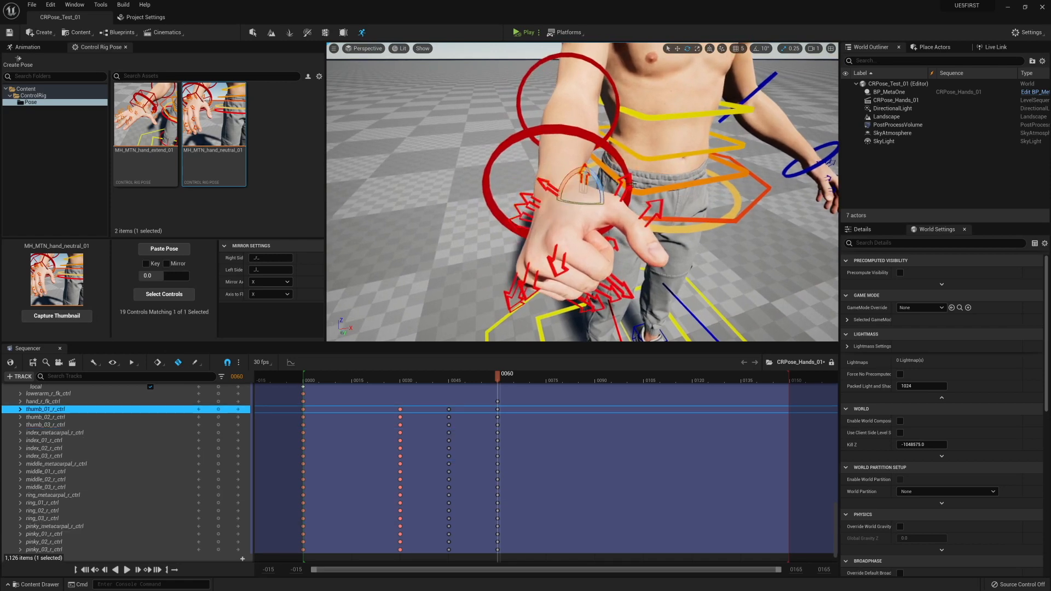
pyautogui.keyDown('shift'); pyautogui.click(650, 208); pyautogui.keyUp('shift')
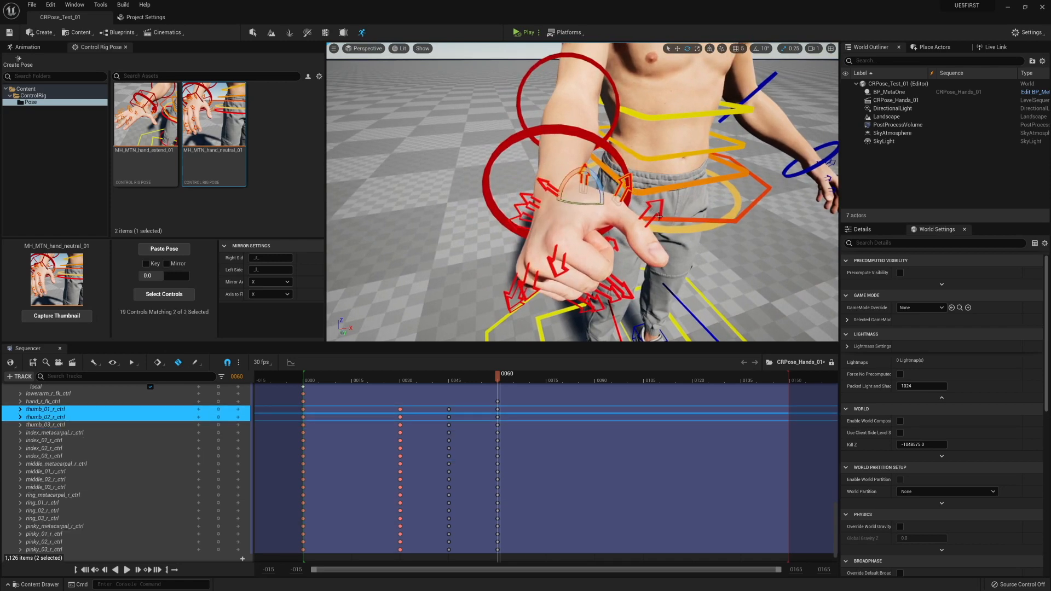
pyautogui.keyDown('shift'); pyautogui.click(658, 215); pyautogui.keyUp('shift')
pyautogui.keyDown('alt'); pyautogui.moveTo(658, 215); pyautogui.dragTo(832, 216); pyautogui.keyUp('alt')
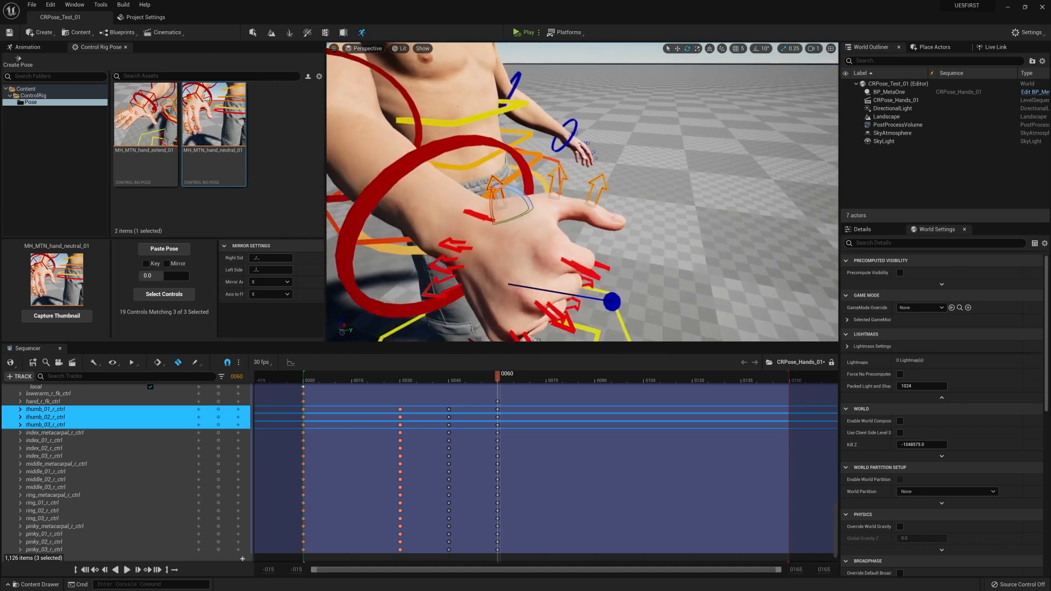
pyautogui.keyDown('alt'); pyautogui.moveTo(591, 209); pyautogui.dragTo(600, 209, button='right'); pyautogui.keyUp('alt')
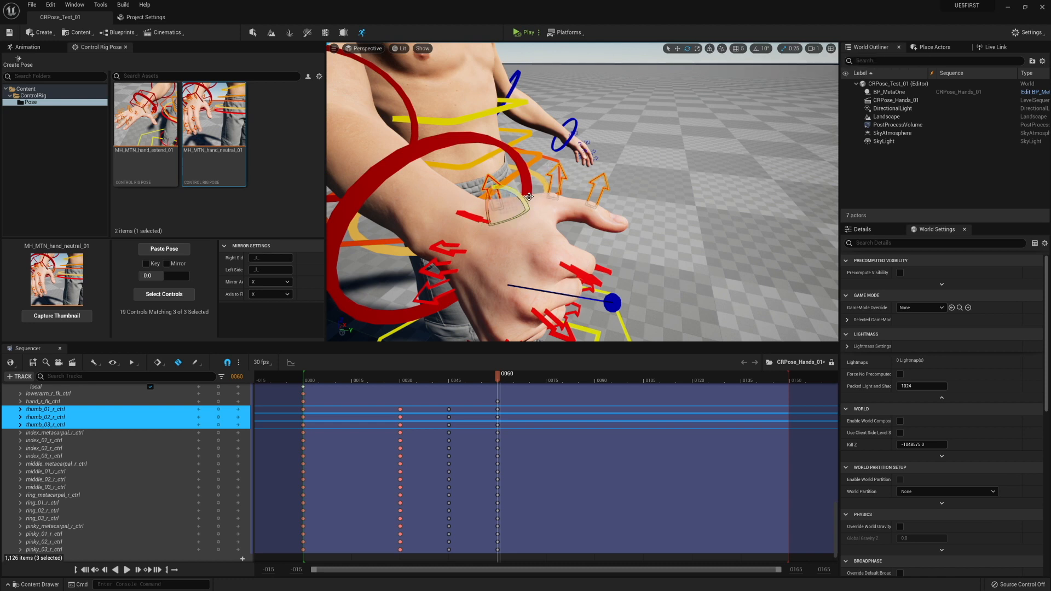
pyautogui.moveTo(522, 199); pyautogui.dragTo(442, 125)
# - Select only the thumb_01_r_ctrl base control and rotate it to settle the thumb against the fist
pyautogui.click(519, 156)
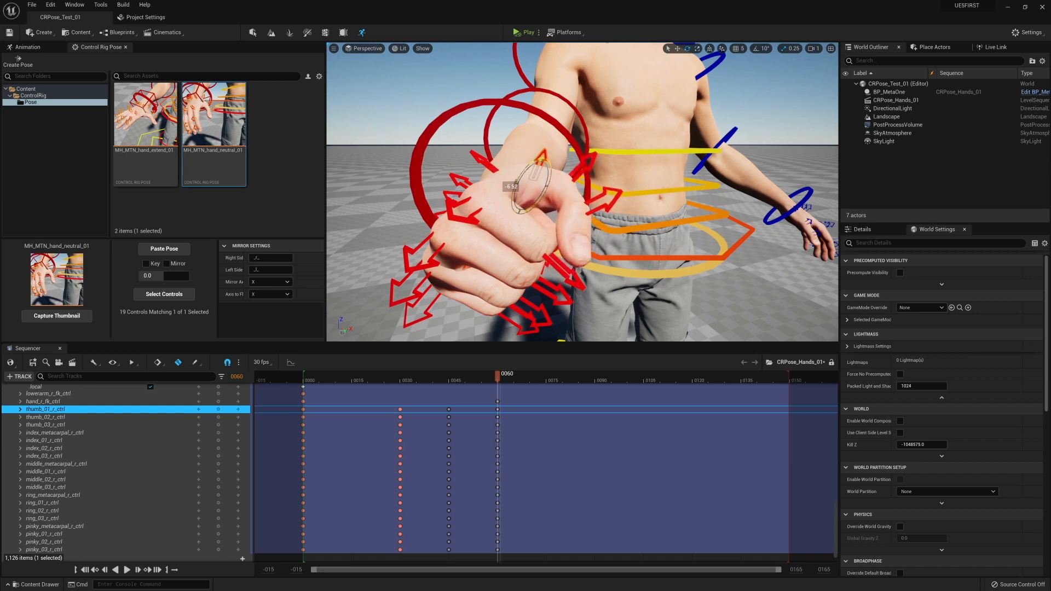
pyautogui.keyDown('alt'); pyautogui.moveTo(585, 237); pyautogui.dragTo(435, 159); pyautogui.keyUp('alt')
pyautogui.keyDown('alt'); pyautogui.moveTo(351, 295); pyautogui.dragTo(351, 295); pyautogui.keyUp('alt')
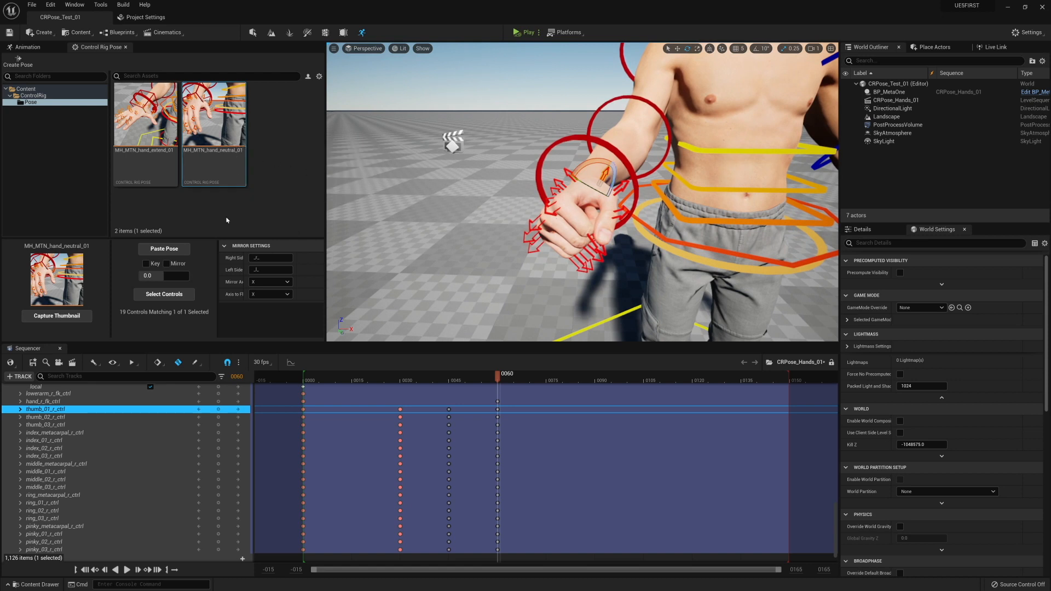
# - Select all right-hand controls stored in the pose and create a new pose asset named MH_MTN_hand_fist_01 from them
pyautogui.click(163, 295)
pyautogui.press('f')
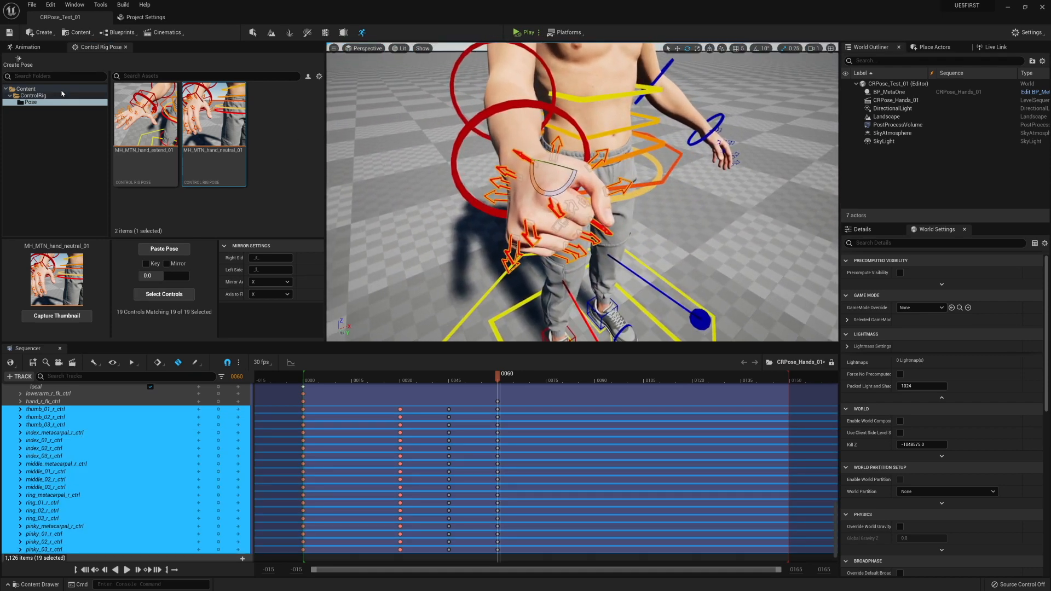
pyautogui.click(18, 60)
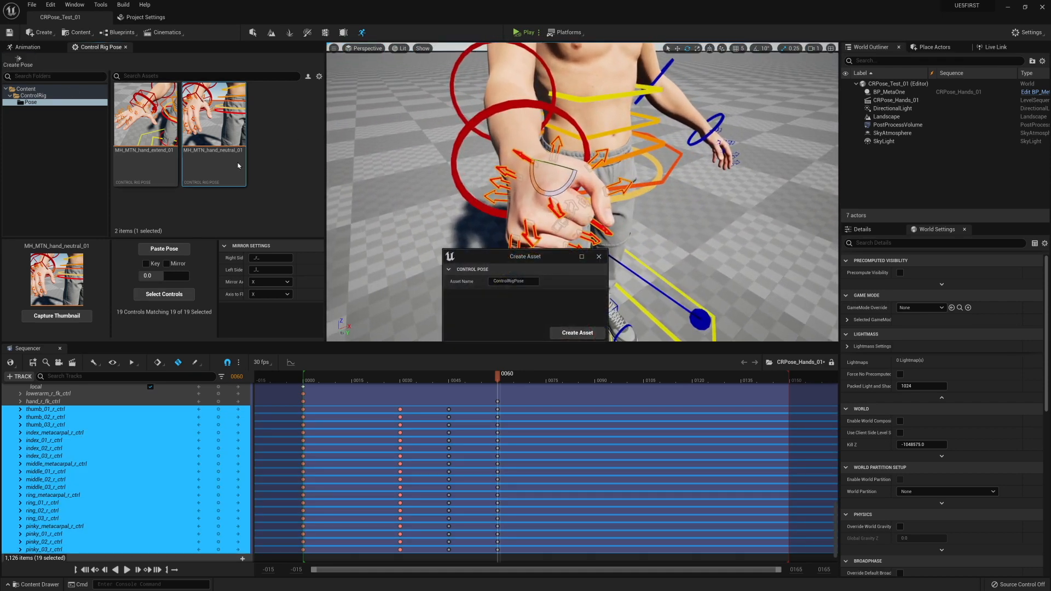
pyautogui.doubleClick(512, 283)
pyautogui.click(578, 333)
# - Save the MH_MTN_hand_fist_01 pose asset and the current level
pyautogui.rightClick(281, 133)
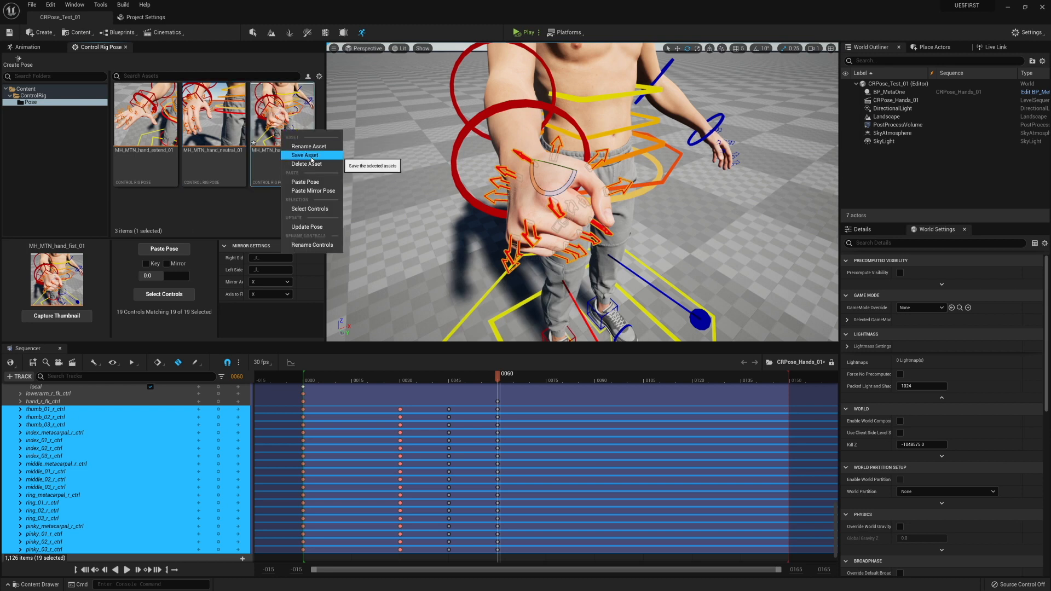
pyautogui.click(310, 156)
pyautogui.click(10, 36)
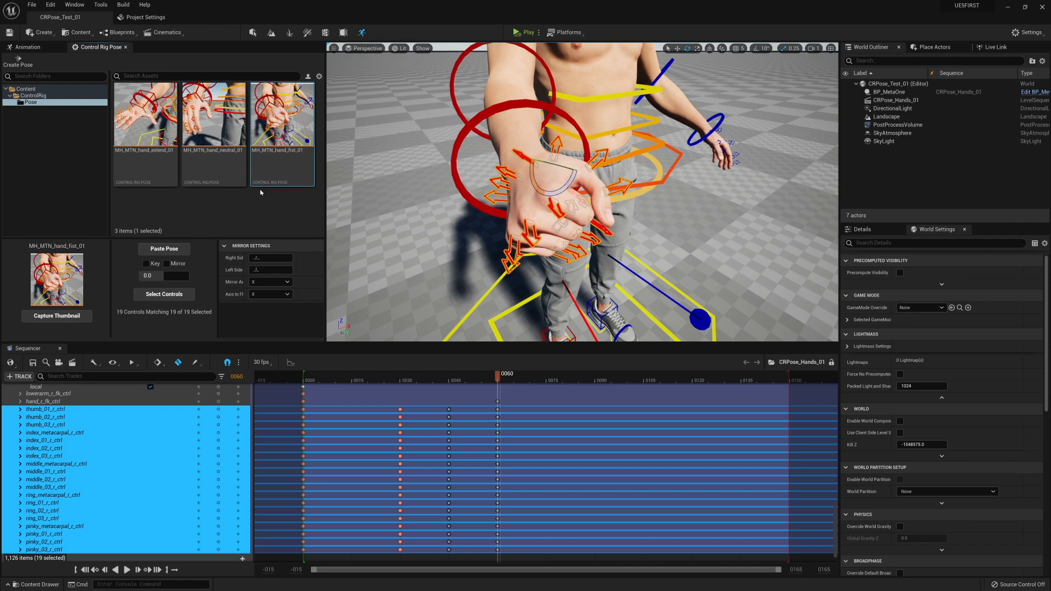
# - Hide the rig manipulators in the viewport through the animation settings so the hand is unobstructed
pyautogui.keyDown('alt'); pyautogui.moveTo(514, 246); pyautogui.dragTo(469, 223); pyautogui.keyUp('alt')
pyautogui.press('w')
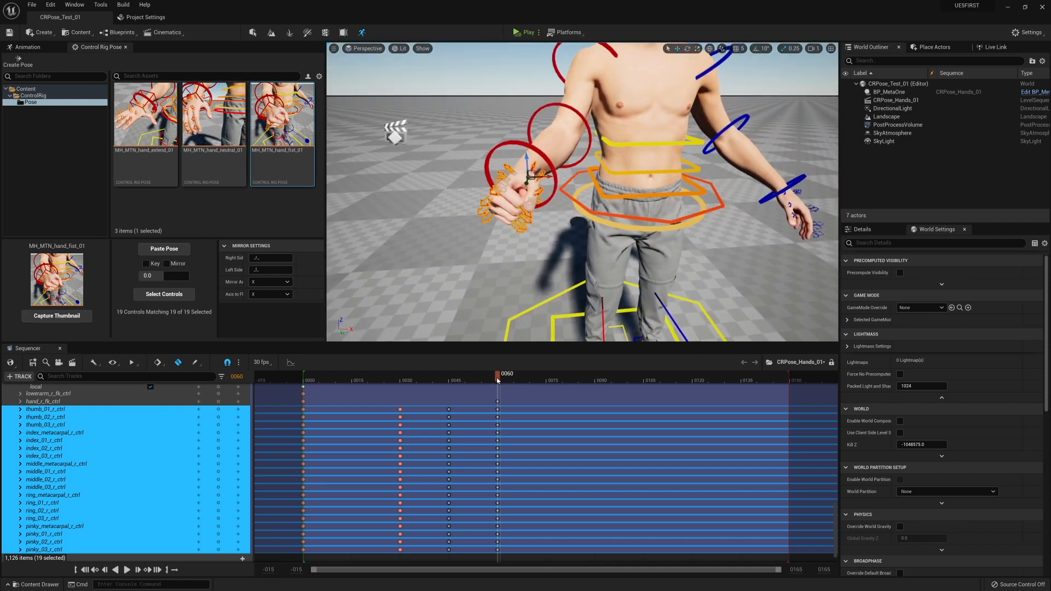
pyautogui.moveTo(497, 379); pyautogui.dragTo(463, 386)
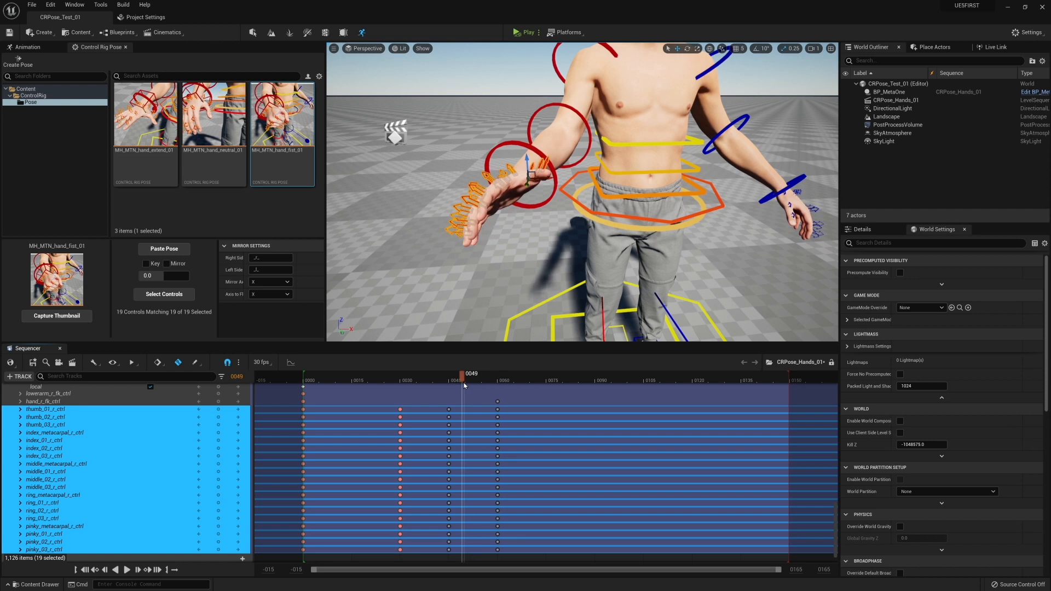
pyautogui.click(27, 48)
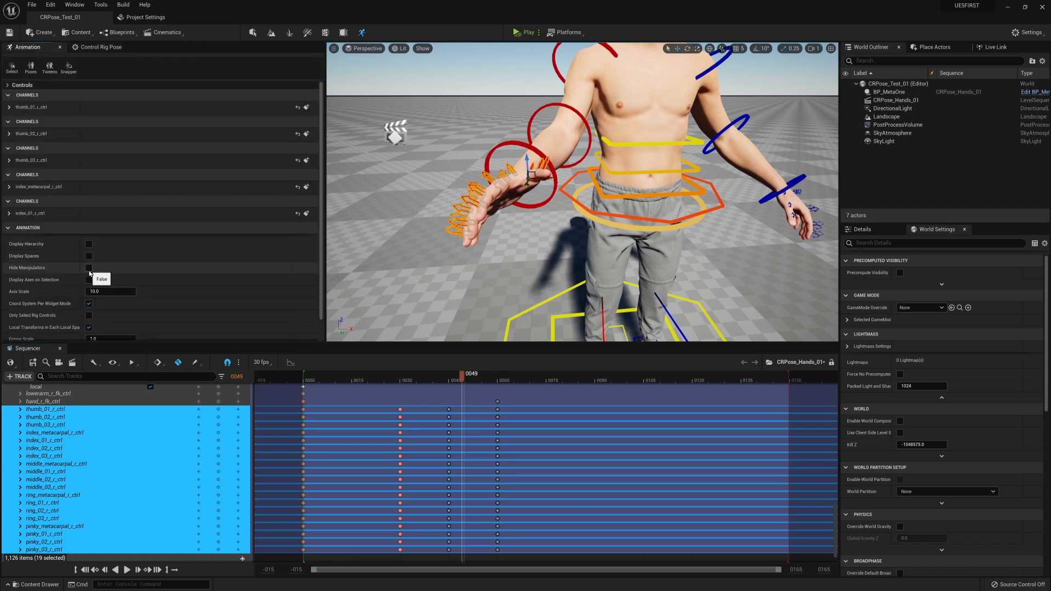
pyautogui.click(89, 267)
# - Scrub through the keyed hand poses and play the sequence from the start to review the transitions
pyautogui.click(336, 391)
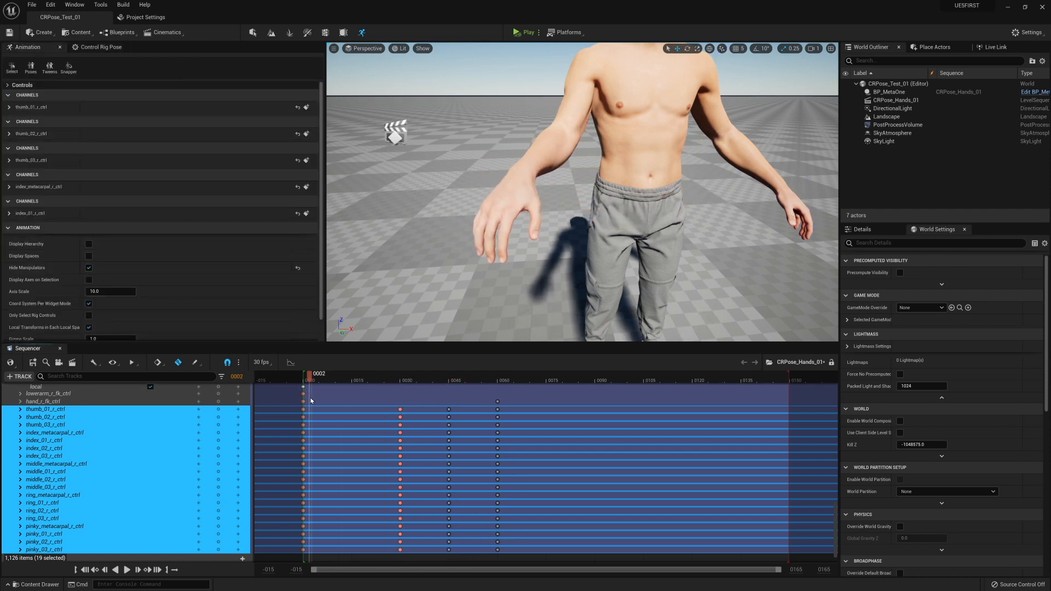
pyautogui.moveTo(346, 401); pyautogui.dragTo(368, 405)
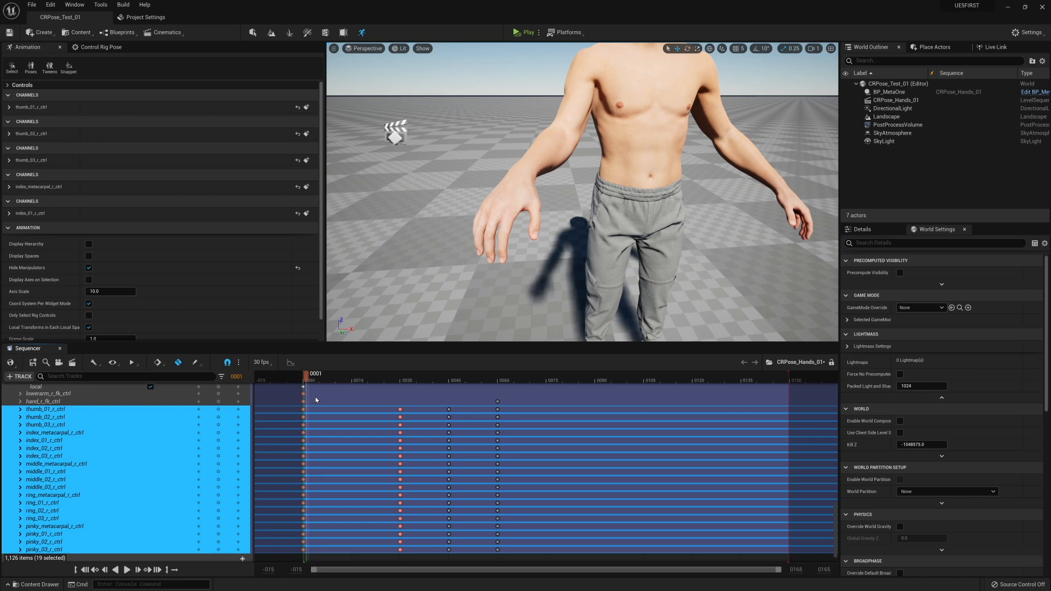
pyautogui.moveTo(403, 401); pyautogui.dragTo(417, 403)
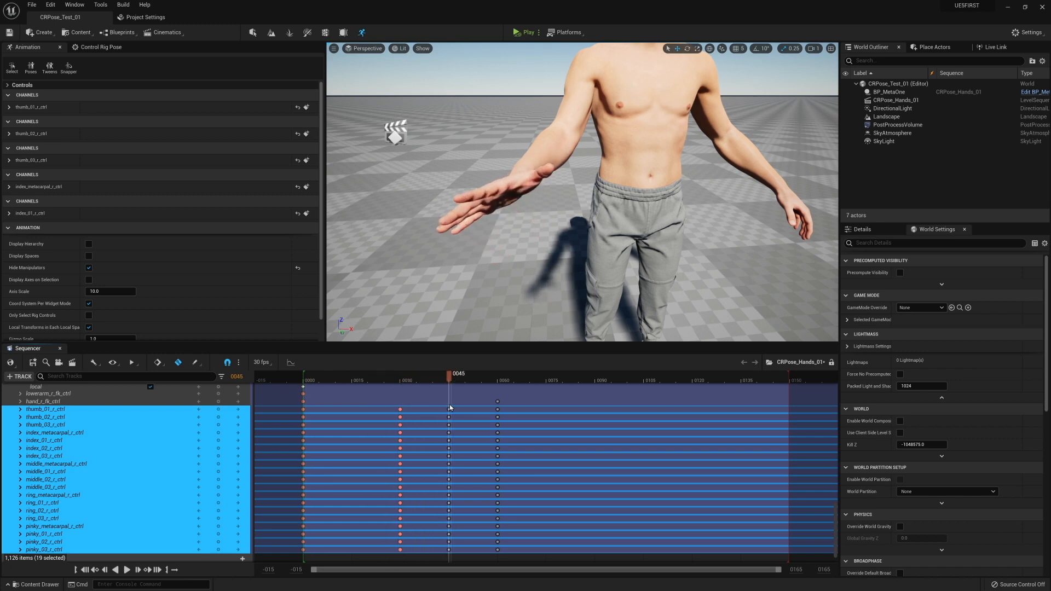
pyautogui.moveTo(450, 405); pyautogui.dragTo(305, 416)
pyautogui.press('space')
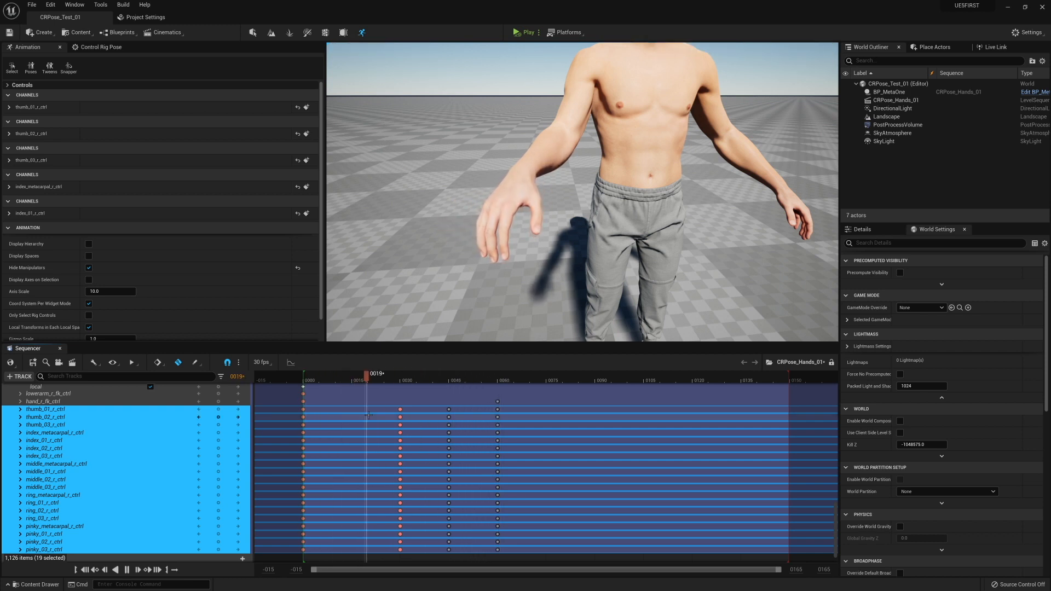
pyautogui.press('space')
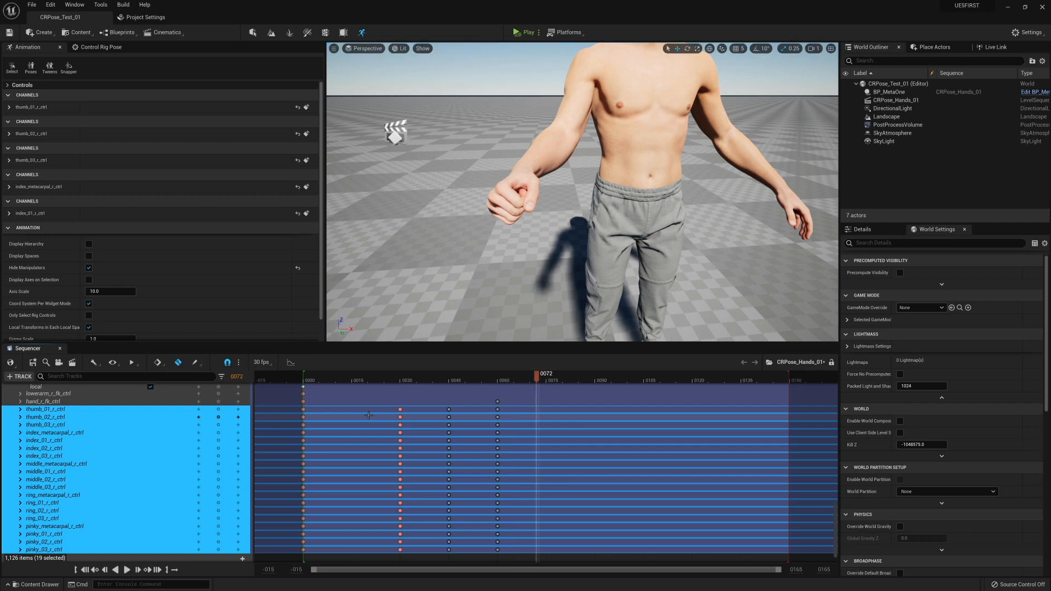
# - Move the playhead to frame 75 and paste the MH_MTN_hand_neutral_01 pose onto the right hand
pyautogui.moveTo(536, 376); pyautogui.dragTo(547, 379)
pyautogui.moveTo(497, 241); pyautogui.dragTo(490, 217, button='right')
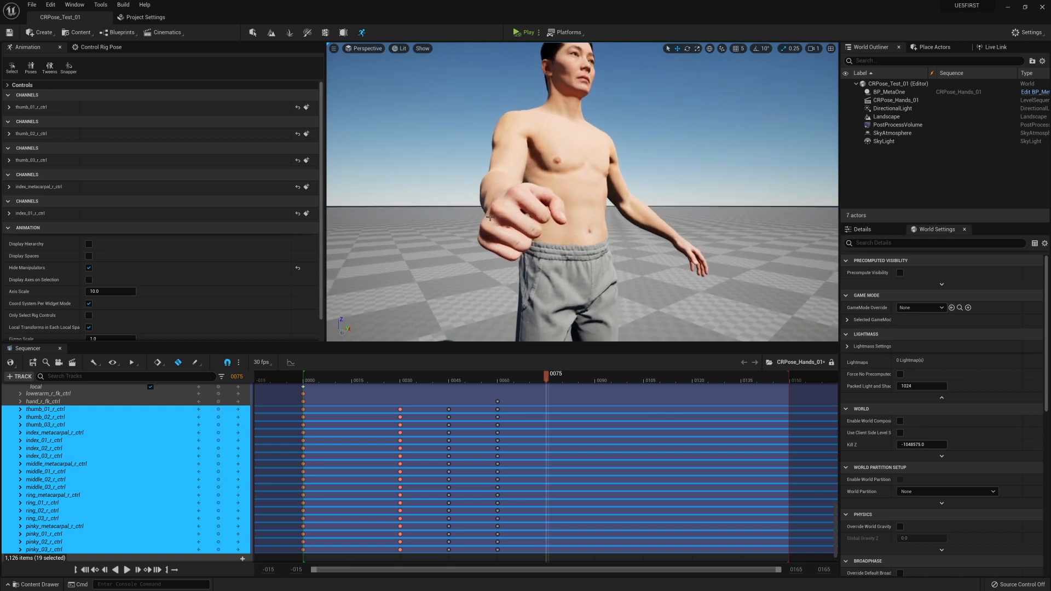
pyautogui.click(96, 48)
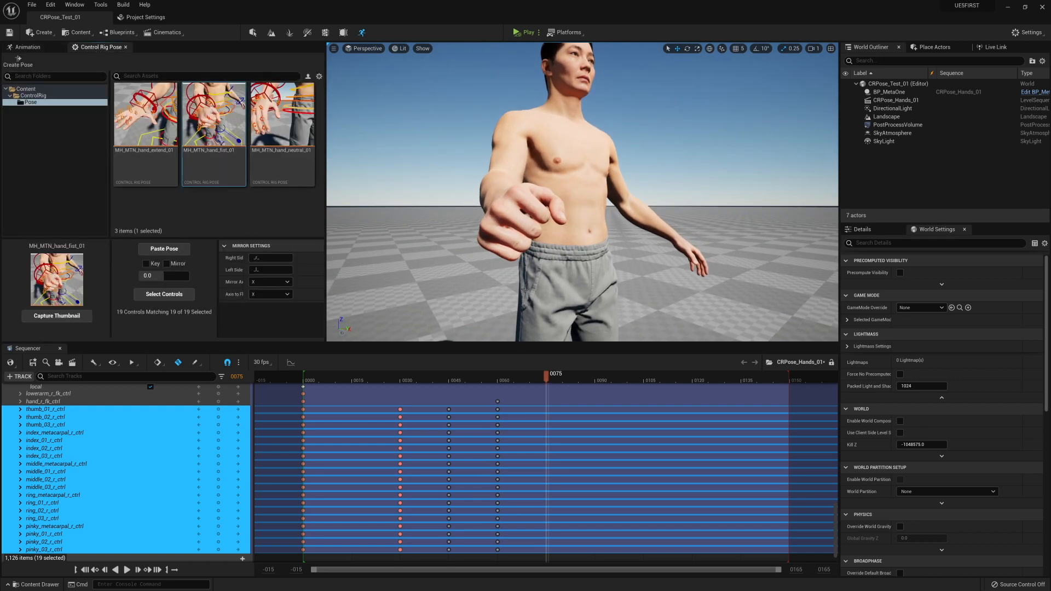
pyautogui.moveTo(549, 378); pyautogui.dragTo(502, 438)
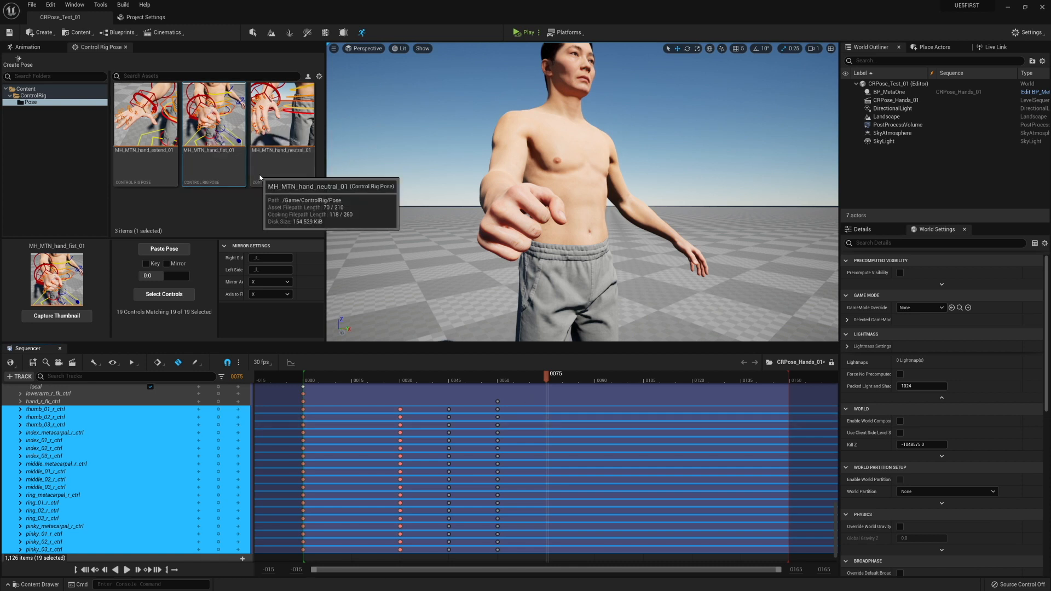
pyautogui.click(287, 129)
pyautogui.rightClick(291, 128)
pyautogui.click(311, 173)
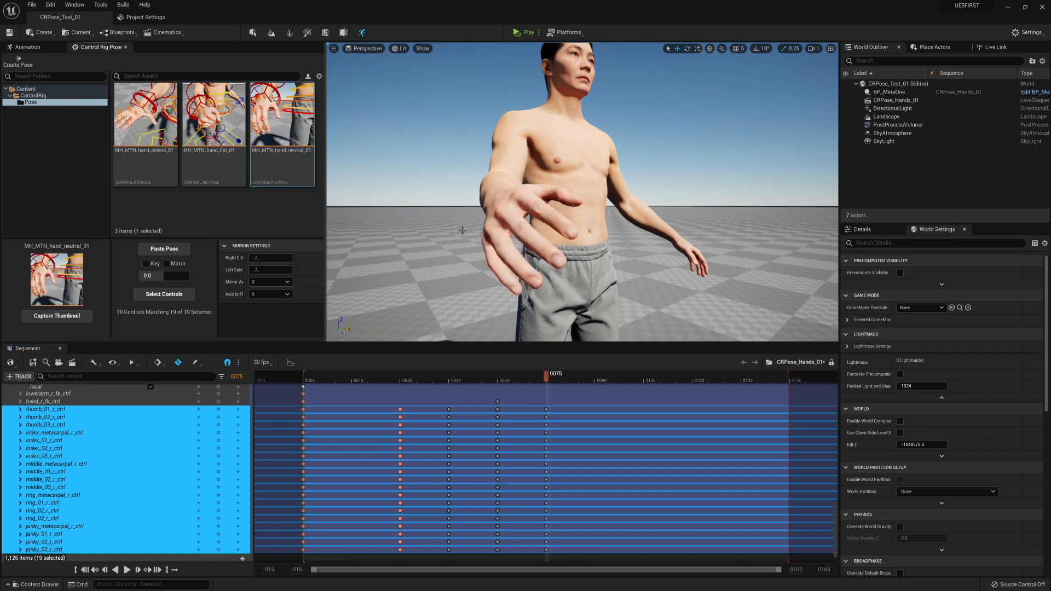
# - Enable keying for the MH_MTN_hand_neutral_01 pose and paste it, keying all right-hand finger controls at frame 75
pyautogui.rightClick(277, 127)
pyautogui.click(306, 189)
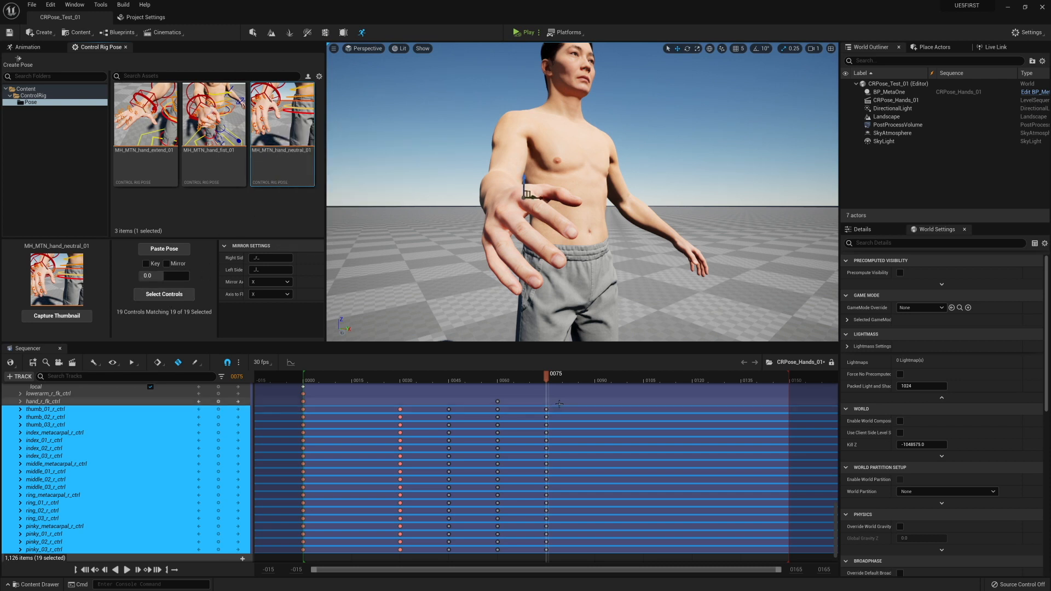
pyautogui.click(146, 264)
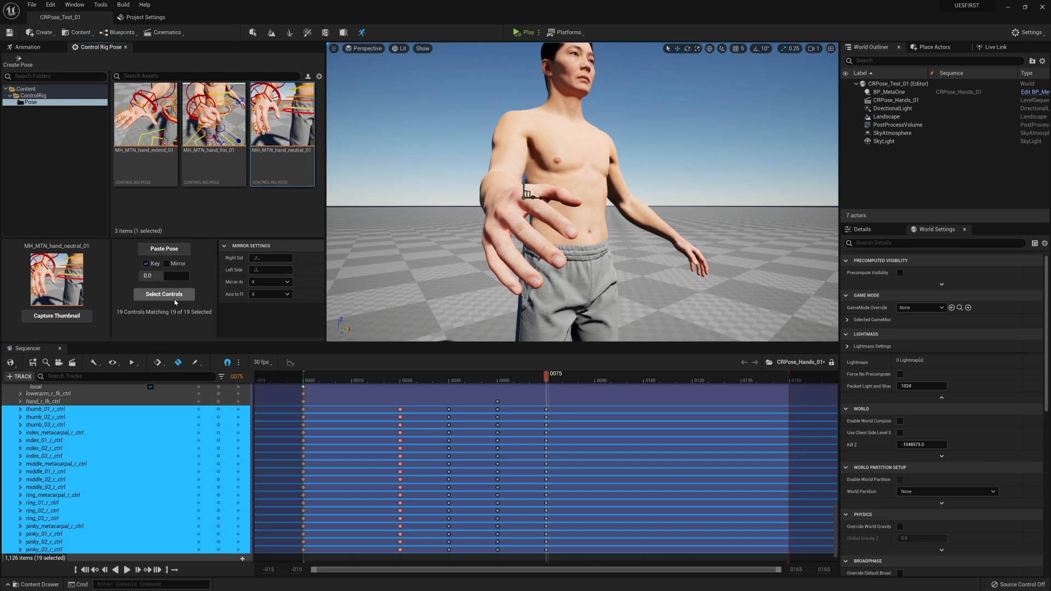
pyautogui.rightClick(272, 135)
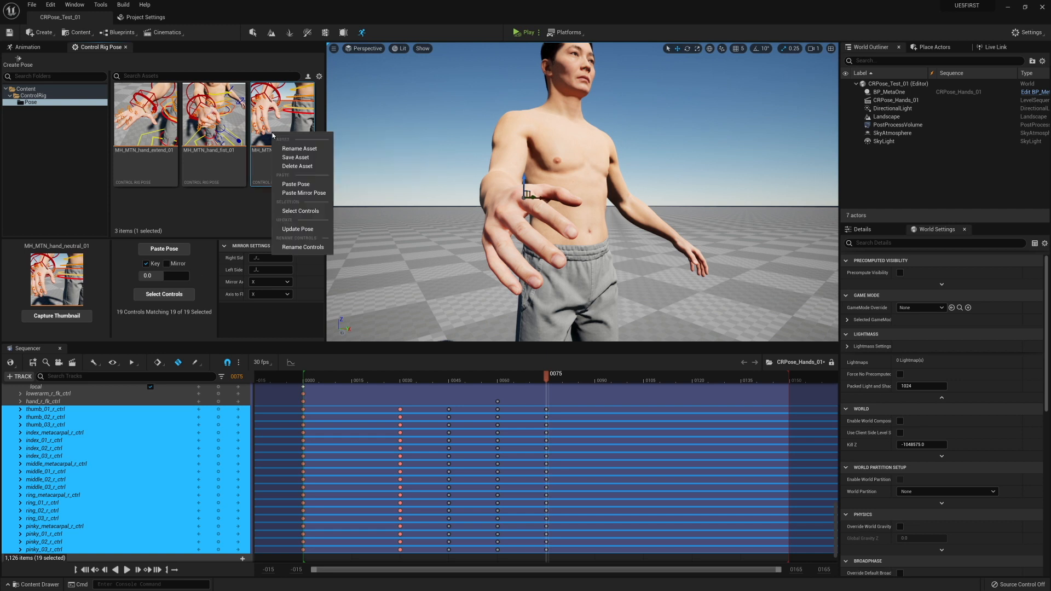
pyautogui.click(314, 193)
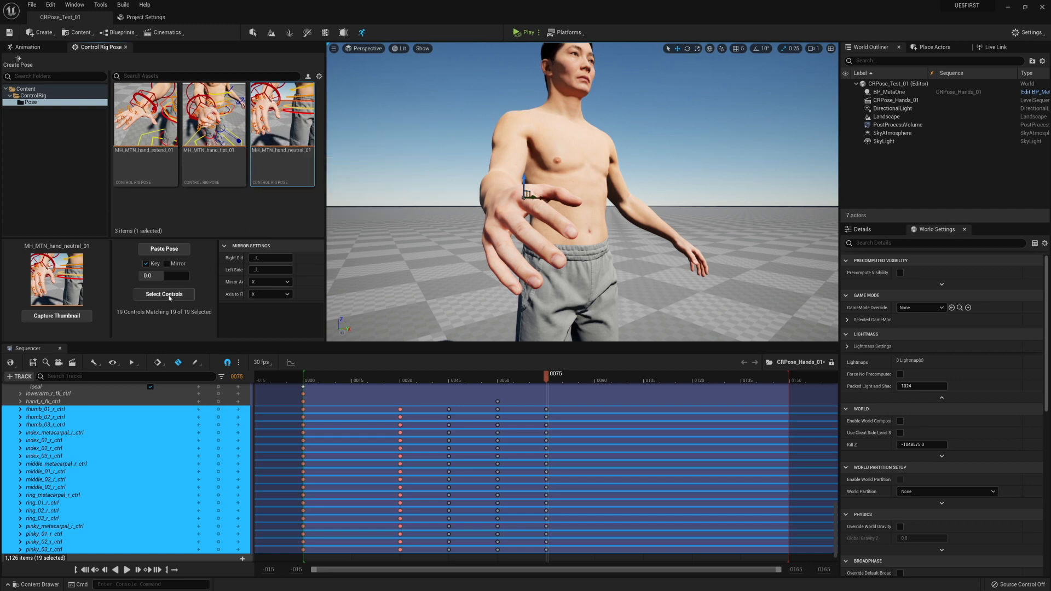
pyautogui.click(172, 253)
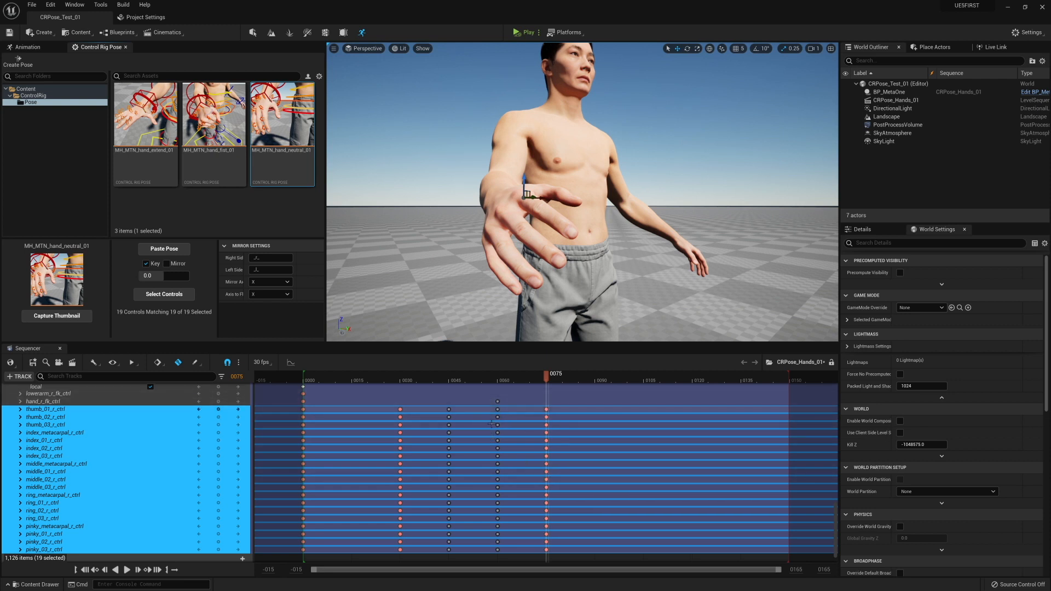
# - Keep the playhead at frame 75 and turn off Hide Manipulators to show the rig controls around the right hand
pyautogui.moveTo(547, 377); pyautogui.dragTo(546, 411)
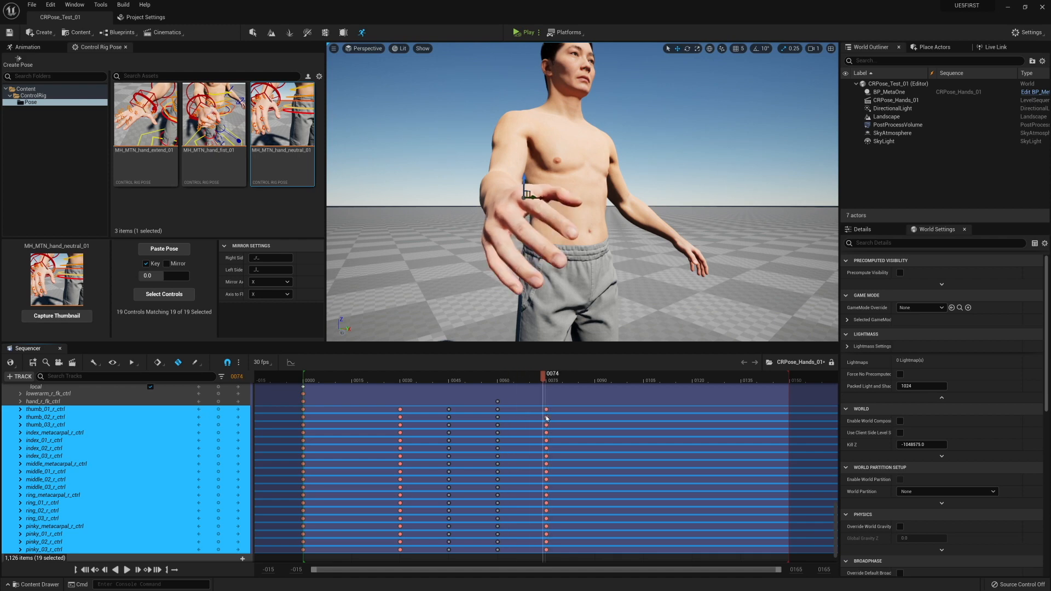
pyautogui.keyDown('alt'); pyautogui.moveTo(569, 198); pyautogui.dragTo(478, 232); pyautogui.keyUp('alt')
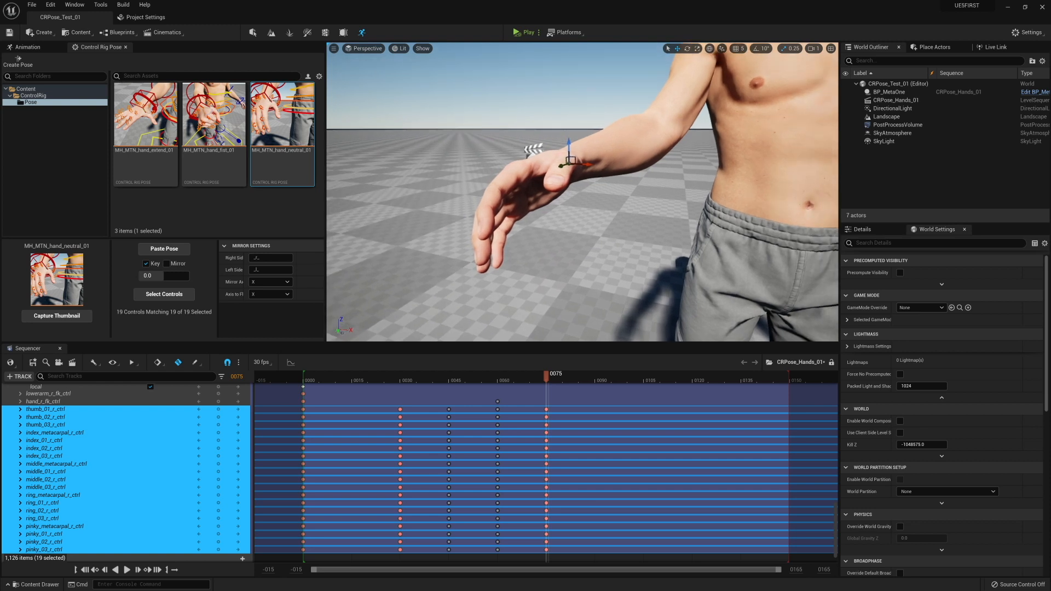
pyautogui.click(400, 409)
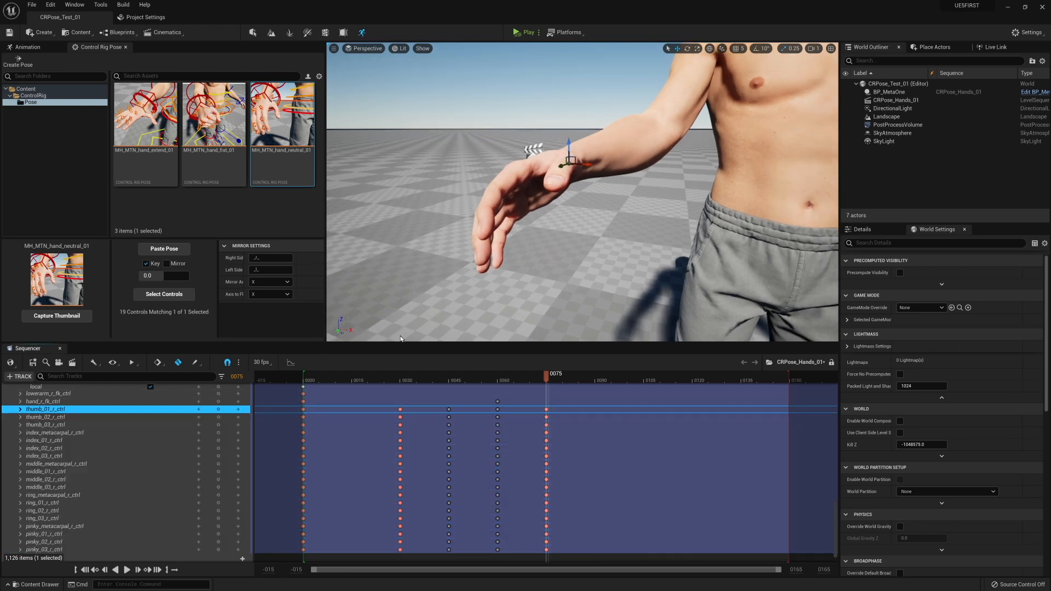
pyautogui.click(27, 47)
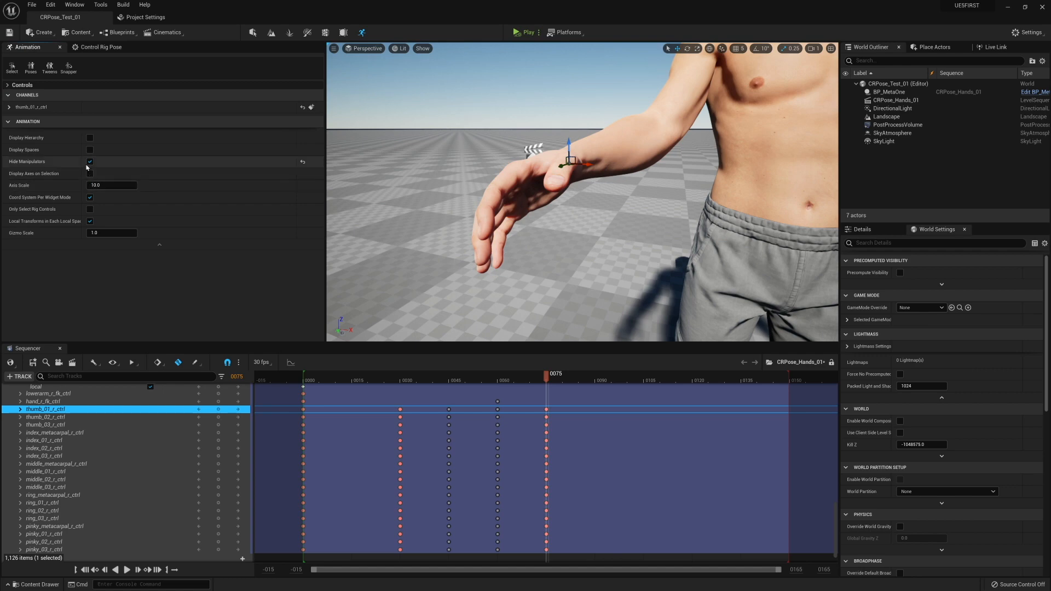
pyautogui.click(94, 163)
pyautogui.keyDown('alt'); pyautogui.moveTo(465, 219); pyautogui.dragTo(408, 210); pyautogui.keyUp('alt')
pyautogui.scroll(2, 582, 192)
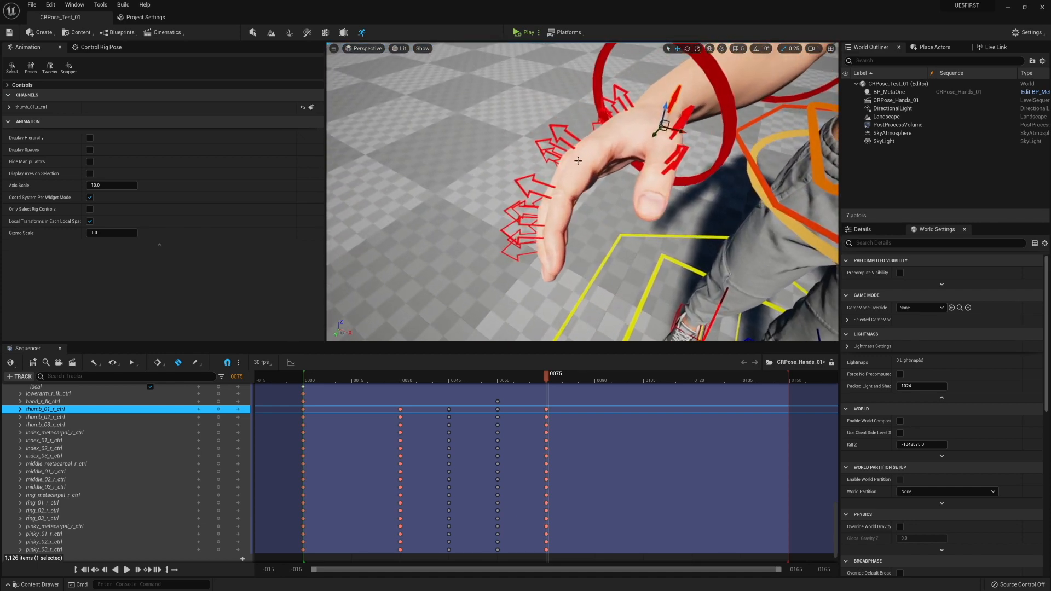
# - Straighten the right index finger at frame 75 by rotating index_01_r_ctrl, index_02_r_ctrl (about -7 degrees) and index_03_r_ctrl
pyautogui.click(564, 143)
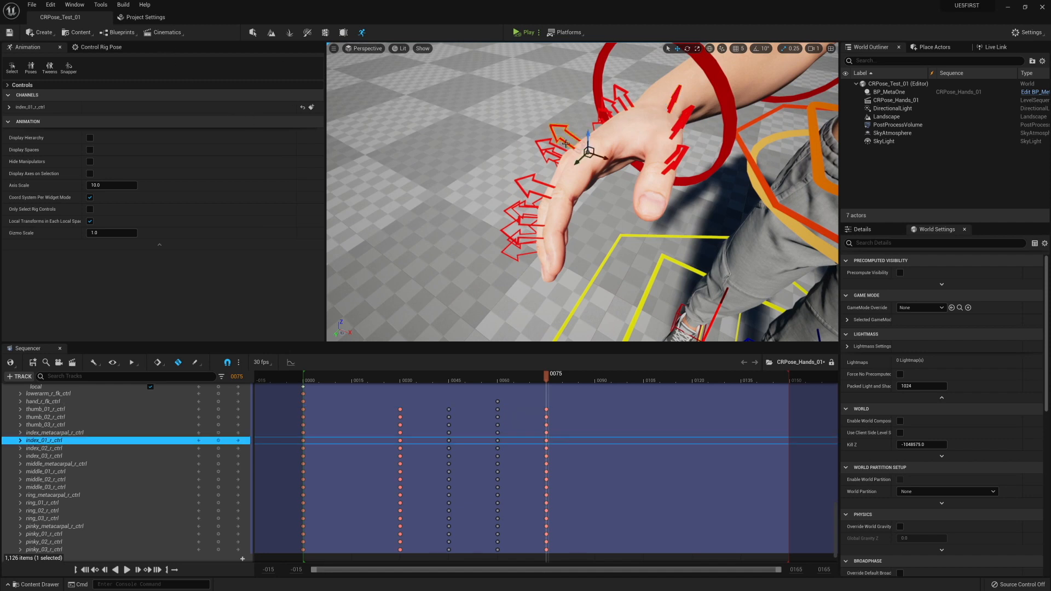
pyautogui.keyDown('alt'); pyautogui.moveTo(563, 143); pyautogui.dragTo(577, 174); pyautogui.keyUp('alt')
pyautogui.press('e')
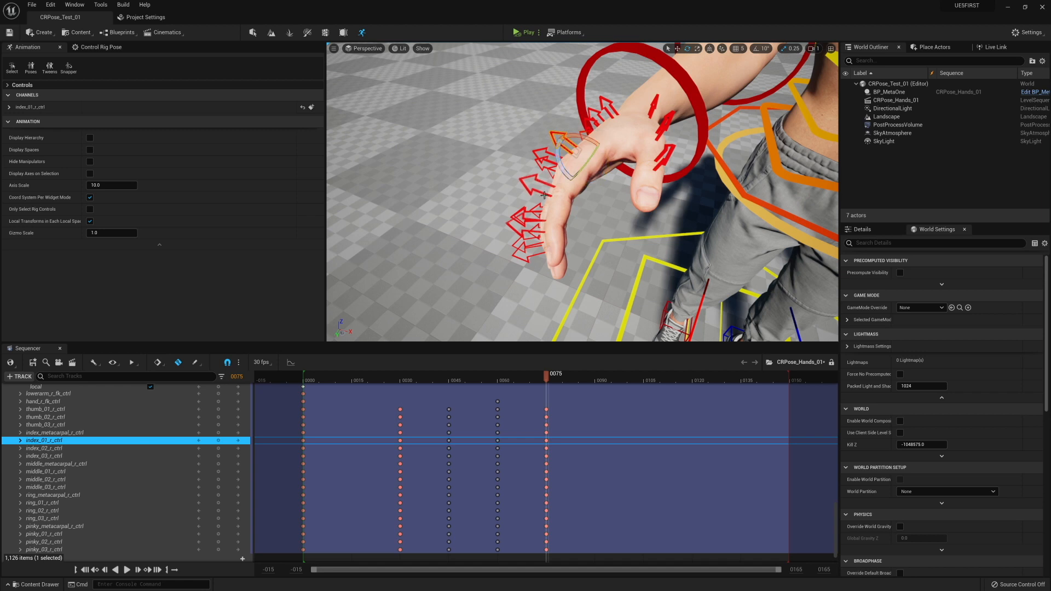
pyautogui.click(544, 201)
pyautogui.keyDown('alt'); pyautogui.moveTo(548, 219); pyautogui.dragTo(528, 206); pyautogui.keyUp('alt')
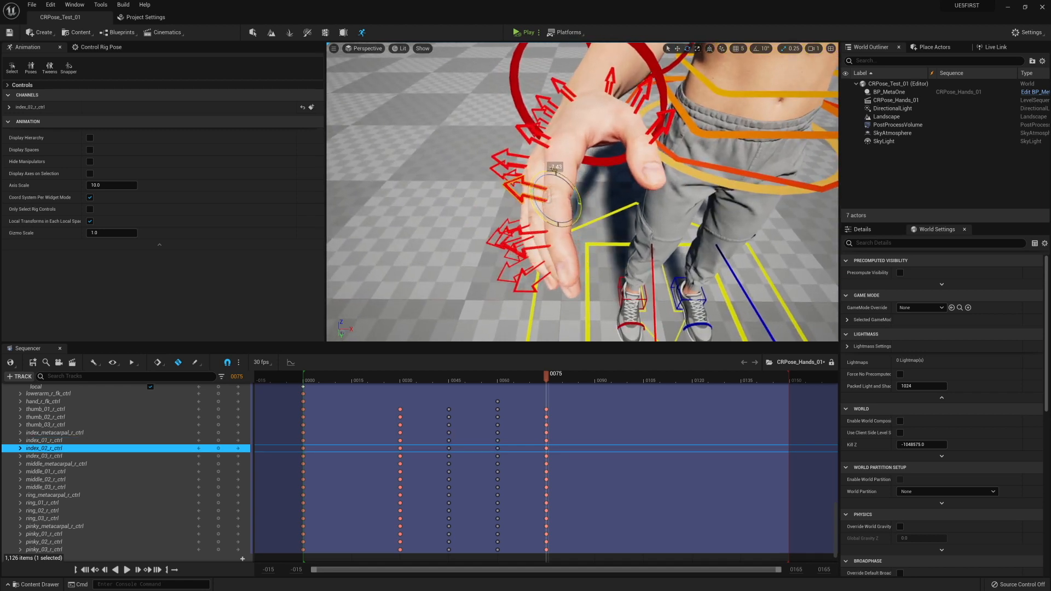
pyautogui.click(532, 247)
pyautogui.keyDown('alt'); pyautogui.moveTo(533, 247); pyautogui.dragTo(490, 250); pyautogui.keyUp('alt')
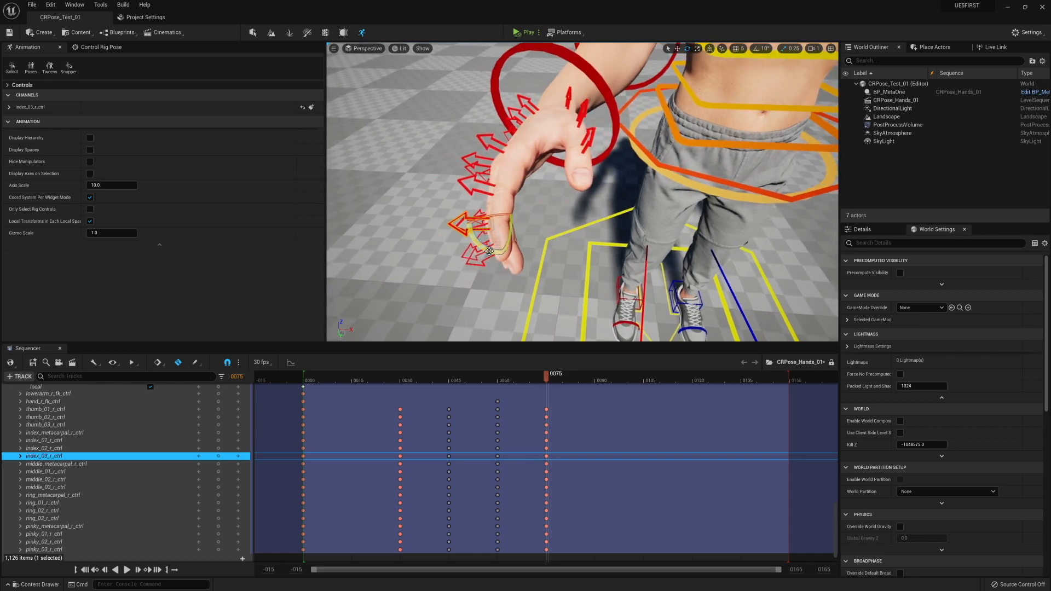
pyautogui.keyDown('alt'); pyautogui.moveTo(496, 195); pyautogui.dragTo(662, 202); pyautogui.keyUp('alt')
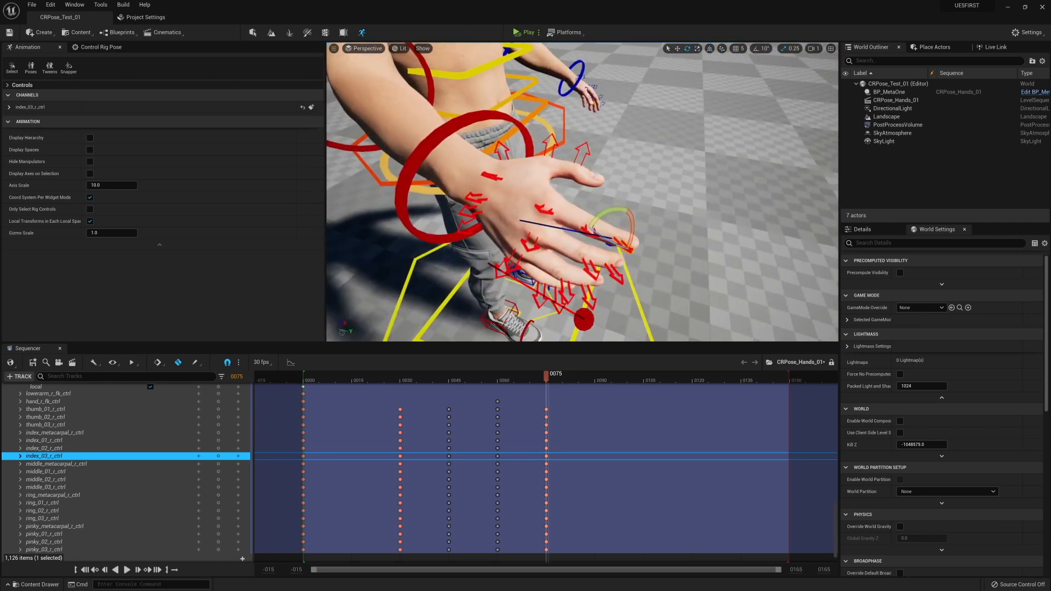
pyautogui.moveTo(614, 219); pyautogui.dragTo(465, 170, button='right')
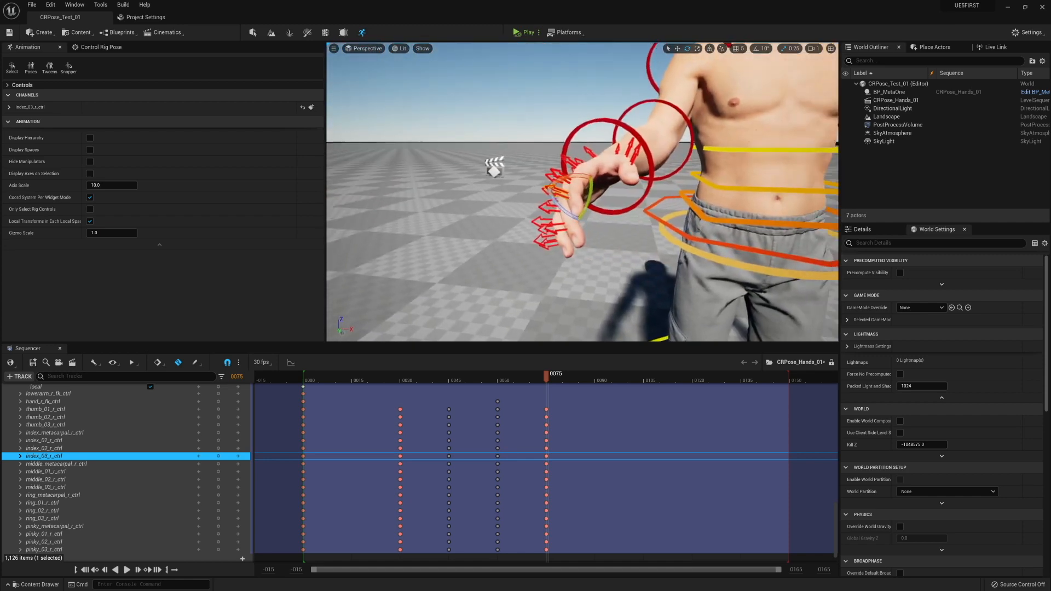
# - Pose the right middle finger by rotating middle_02_r_ctrl, middle_03_r_ctrl and middle_01_r_ctrl, the last by about 10 degrees
pyautogui.keyDown('alt'); pyautogui.moveTo(569, 189); pyautogui.dragTo(542, 210); pyautogui.keyUp('alt')
pyautogui.click(534, 213)
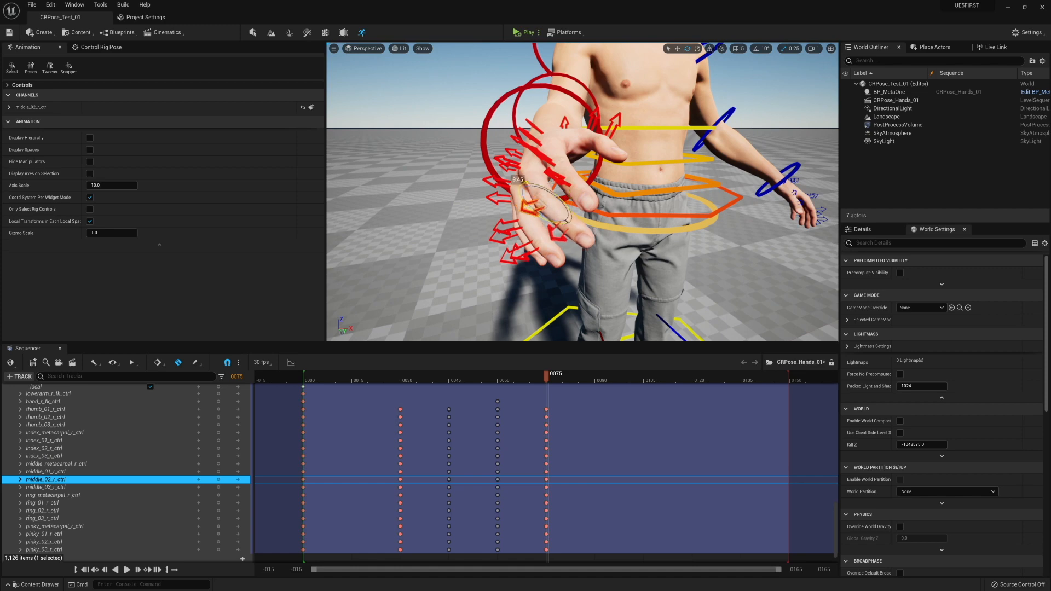
pyautogui.click(551, 239)
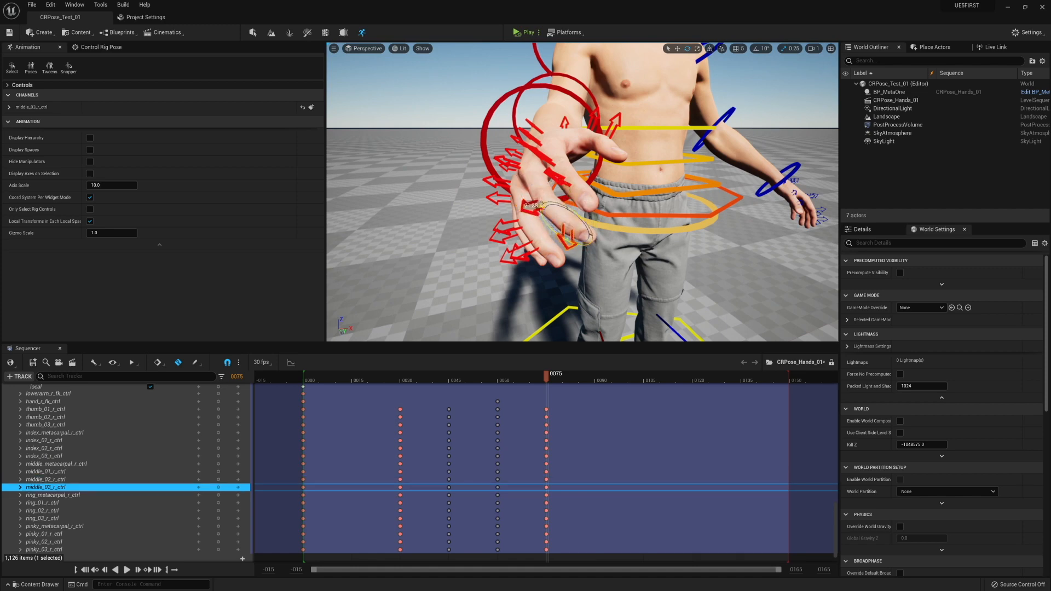
pyautogui.moveTo(542, 205); pyautogui.dragTo(547, 221)
pyautogui.keyDown('alt'); pyautogui.moveTo(547, 225); pyautogui.dragTo(641, 243); pyautogui.keyUp('alt')
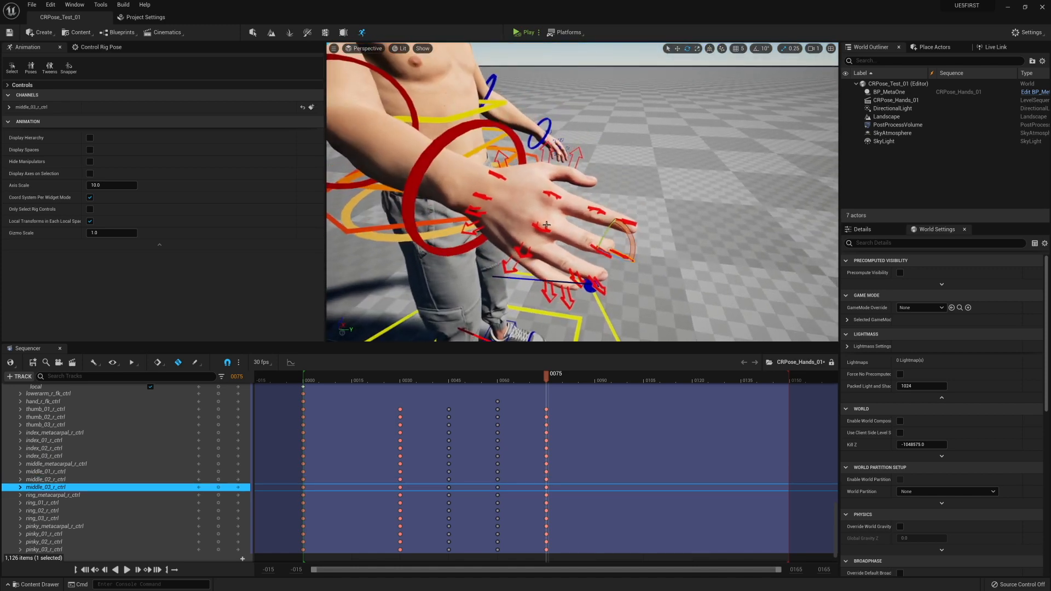
pyautogui.click(534, 234)
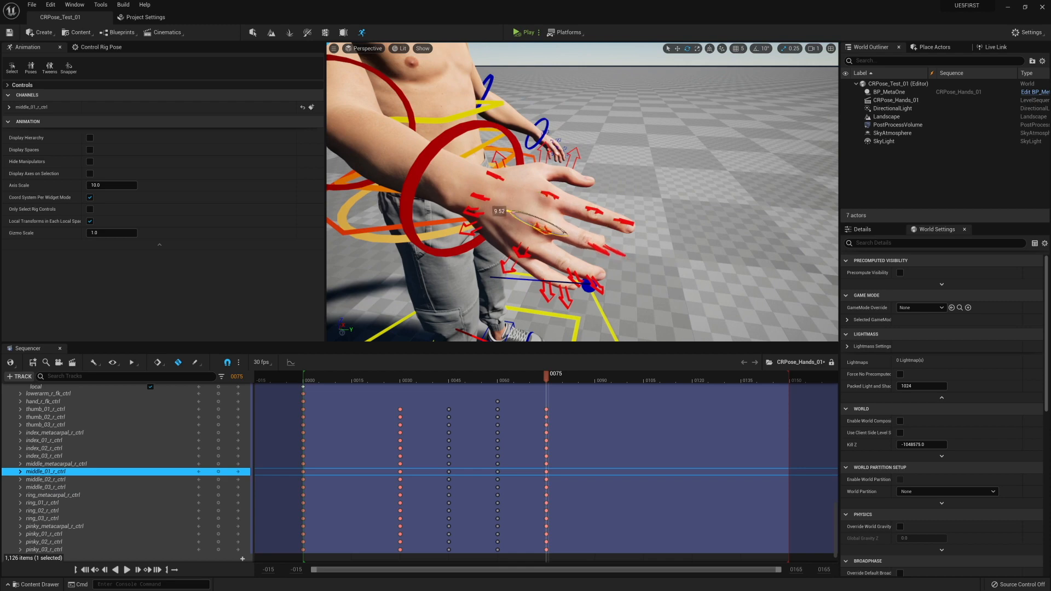
pyautogui.keyDown('alt'); pyautogui.moveTo(547, 233); pyautogui.dragTo(430, 217); pyautogui.keyUp('alt')
# - Refine the bend of the index fingertip with index_03_r_ctrl and of the middle finger with middle_02_r_ctrl
pyautogui.click(545, 226)
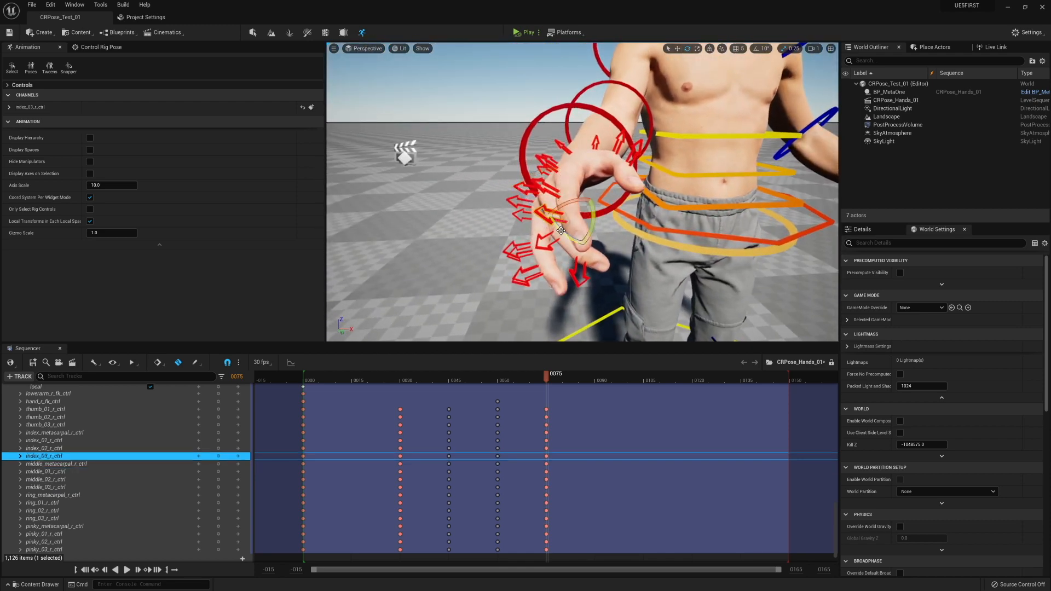
pyautogui.moveTo(578, 241)
pyautogui.keyDown('alt'); pyautogui.mouseDown()
pyautogui.moveTo(637, 241)
pyautogui.moveTo(592, 249)
pyautogui.mouseUp(); pyautogui.keyUp('alt')
pyautogui.click(579, 239)
pyautogui.keyDown('alt'); pyautogui.moveTo(591, 249); pyautogui.dragTo(479, 244); pyautogui.keyUp('alt')
pyautogui.keyDown('alt'); pyautogui.moveTo(569, 246); pyautogui.dragTo(596, 246, button='right'); pyautogui.keyUp('alt')
pyautogui.keyDown('alt'); pyautogui.moveTo(570, 246); pyautogui.dragTo(600, 309); pyautogui.keyUp('alt')
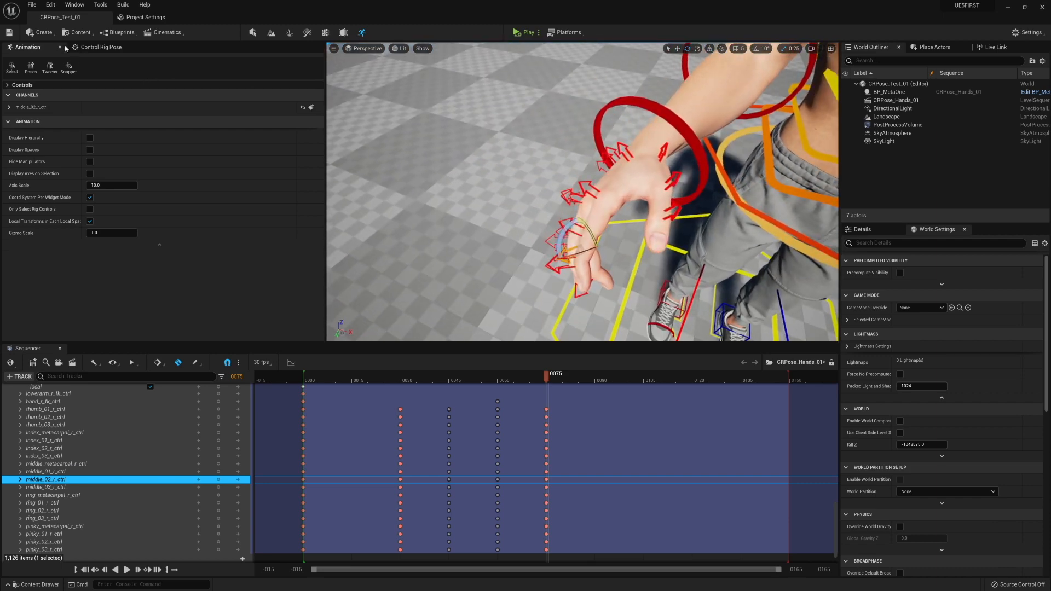
# - Curl the right ring finger inward by rotating ring_01_r_ctrl and ring_02_r_ctrl, the latter by about 18 degrees
pyautogui.click(88, 47)
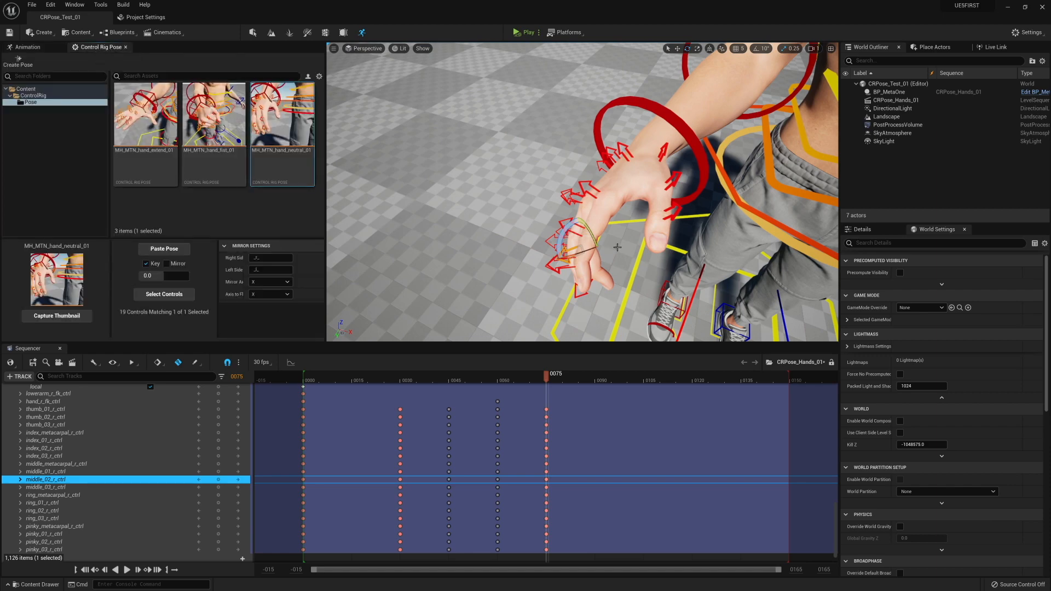
pyautogui.click(522, 204)
pyautogui.keyDown('alt'); pyautogui.moveTo(521, 204); pyautogui.dragTo(594, 227); pyautogui.keyUp('alt')
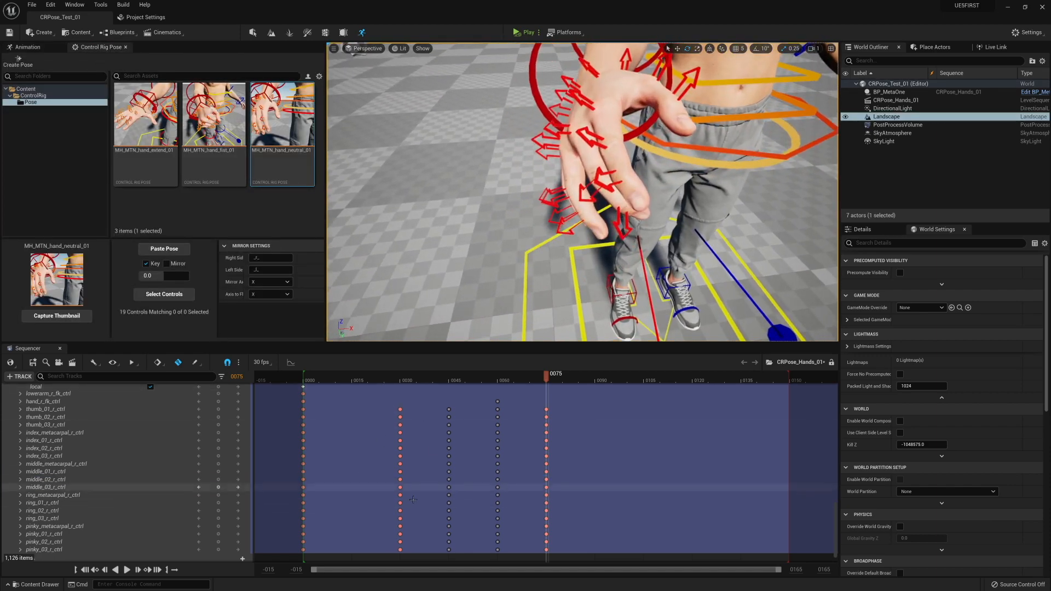
pyautogui.keyDown('alt'); pyautogui.moveTo(526, 246); pyautogui.dragTo(575, 243); pyautogui.keyUp('alt')
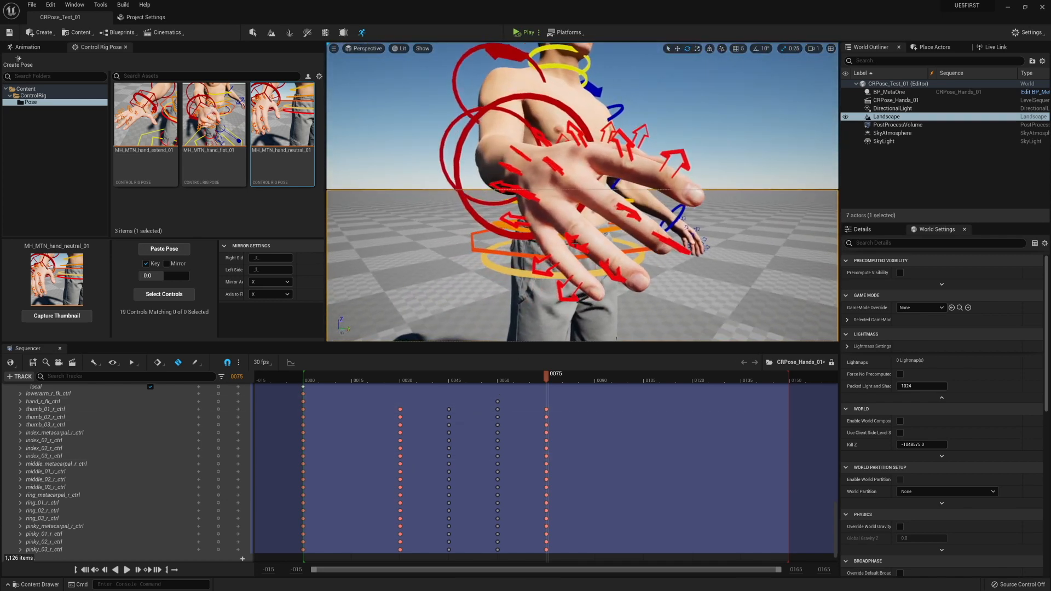
pyautogui.click(575, 241)
pyautogui.click(528, 195)
pyautogui.keyDown('alt'); pyautogui.moveTo(529, 195); pyautogui.dragTo(413, 208); pyautogui.keyUp('alt')
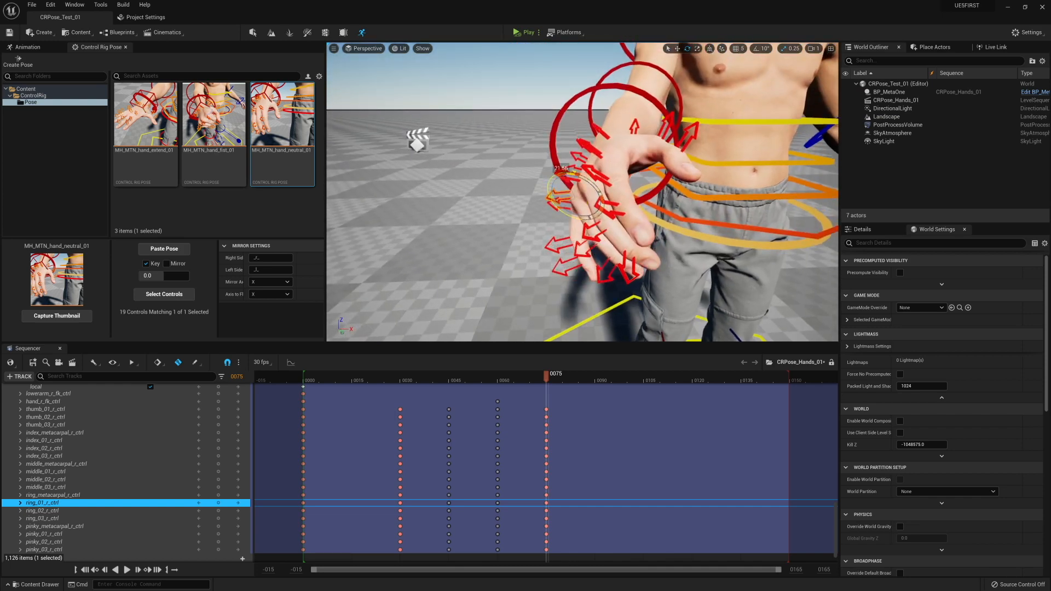
pyautogui.click(578, 258)
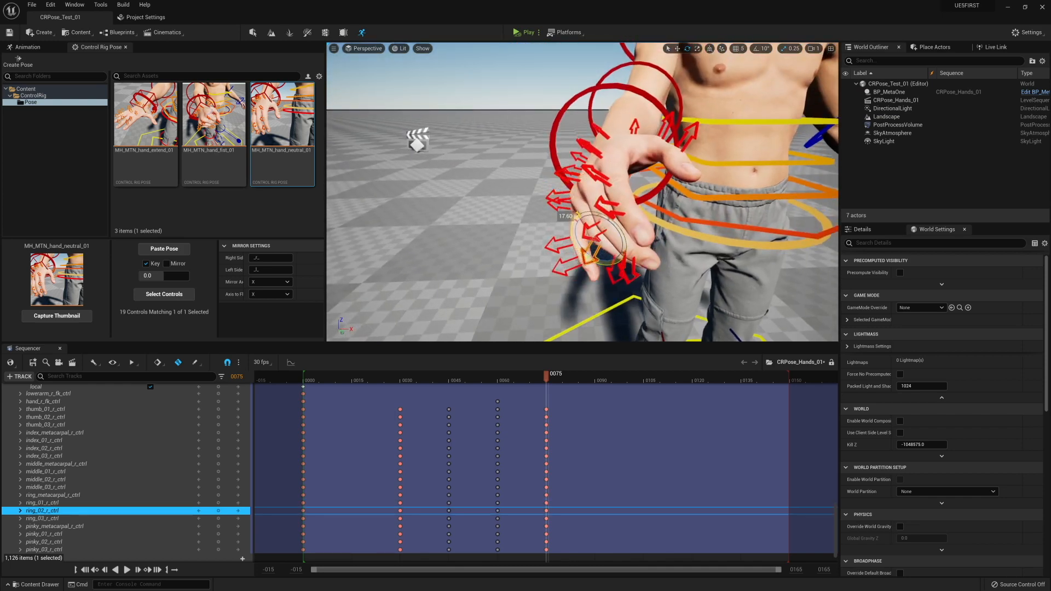
pyautogui.keyDown('alt'); pyautogui.moveTo(564, 278); pyautogui.dragTo(476, 232); pyautogui.keyUp('alt')
pyautogui.click(558, 259)
pyautogui.keyDown('alt'); pyautogui.moveTo(557, 259); pyautogui.dragTo(533, 226); pyautogui.keyUp('alt')
# - Curl the right pinky toward the palm by rotating pinky_01_r_ctrl, pinky_02_r_ctrl and pinky_03_r_ctrl
pyautogui.click(515, 202)
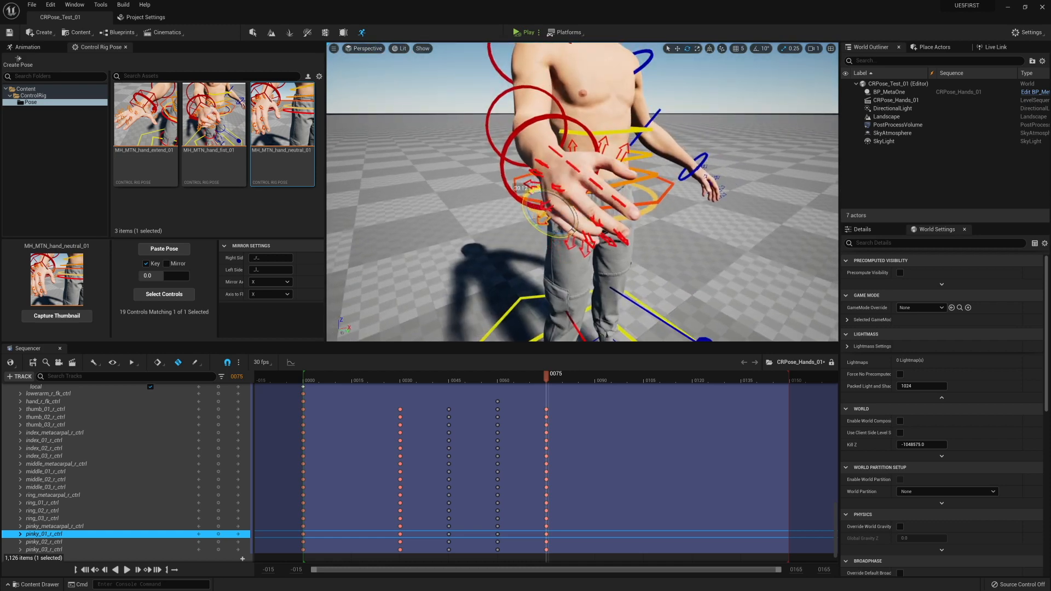
pyautogui.click(569, 245)
pyautogui.scroll(4, 567, 246)
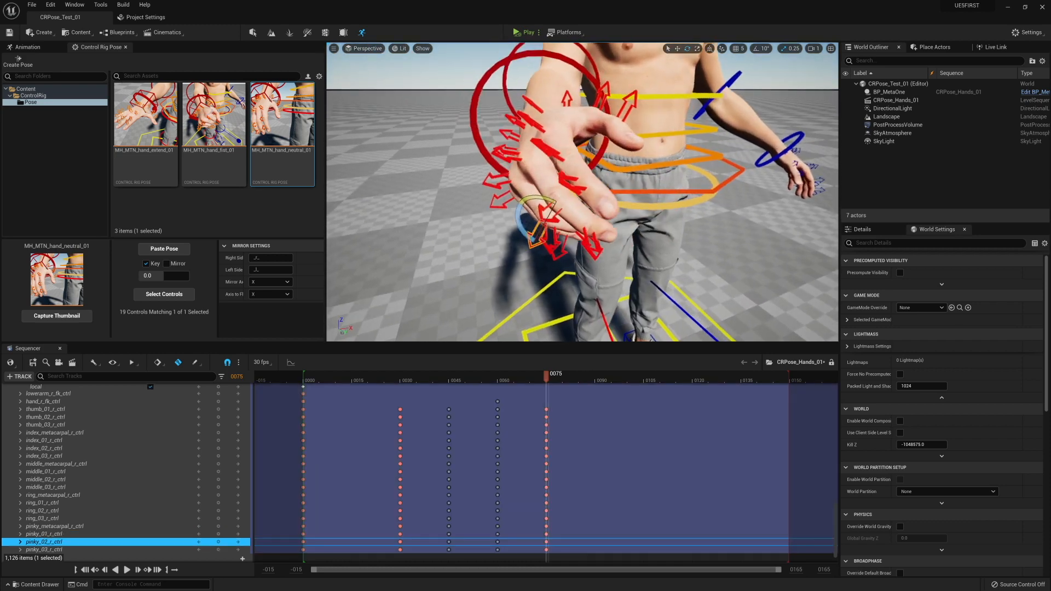
pyautogui.keyDown('alt'); pyautogui.moveTo(563, 246); pyautogui.dragTo(534, 252); pyautogui.keyUp('alt')
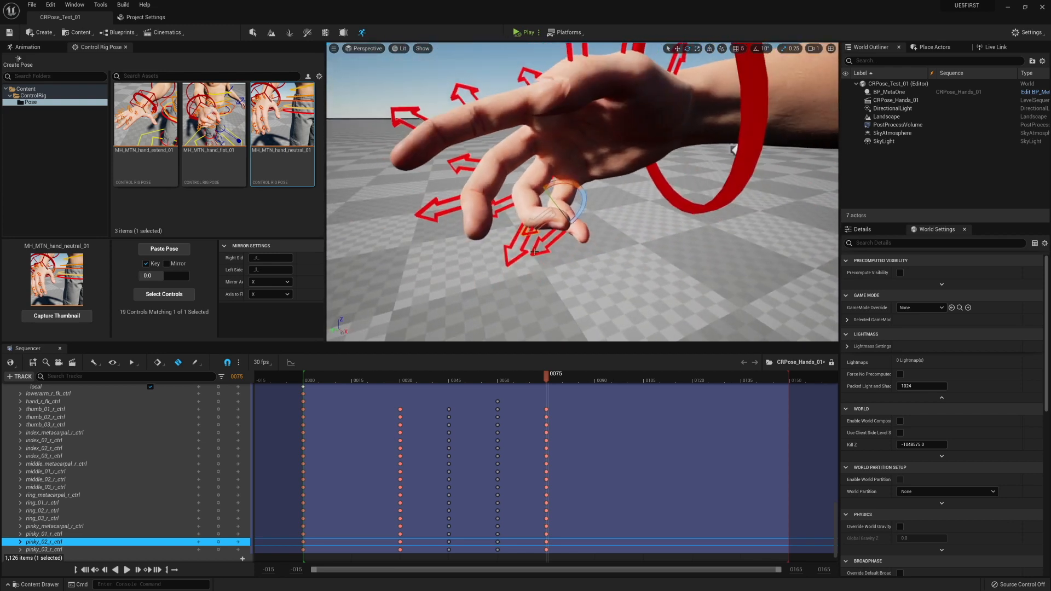
pyautogui.click(556, 247)
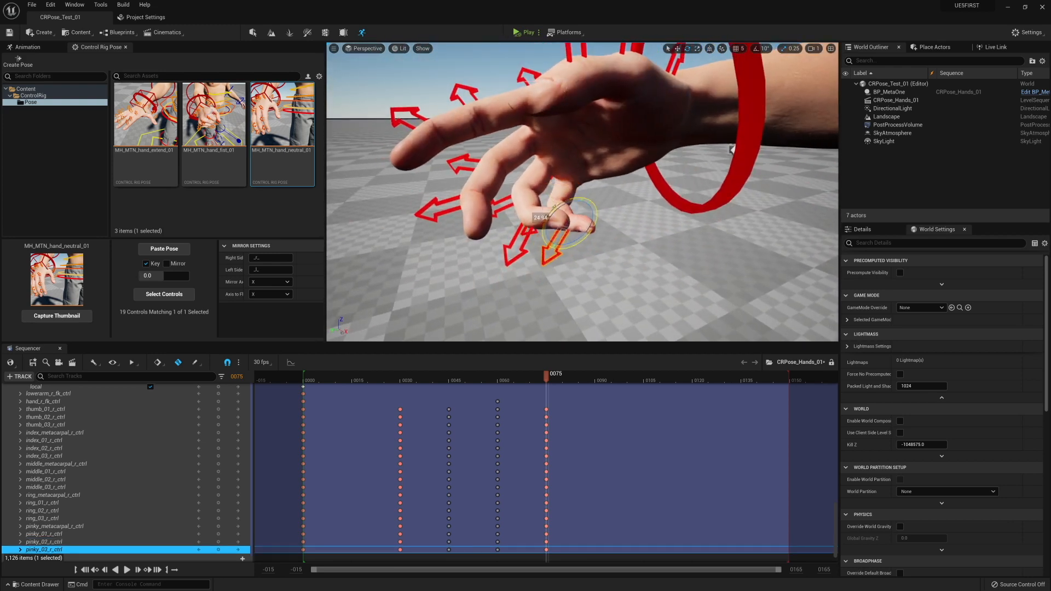
# - Expand the channels of index_01_r_ctrl and rotate the control at the base of the index finger to adjust its direction
pyautogui.scroll(-4, 554, 219)
pyautogui.keyDown('alt'); pyautogui.moveTo(555, 219); pyautogui.dragTo(676, 224); pyautogui.keyUp('alt')
pyautogui.keyDown('alt'); pyautogui.moveTo(542, 175); pyautogui.dragTo(535, 201); pyautogui.keyUp('alt')
pyautogui.click(44, 440)
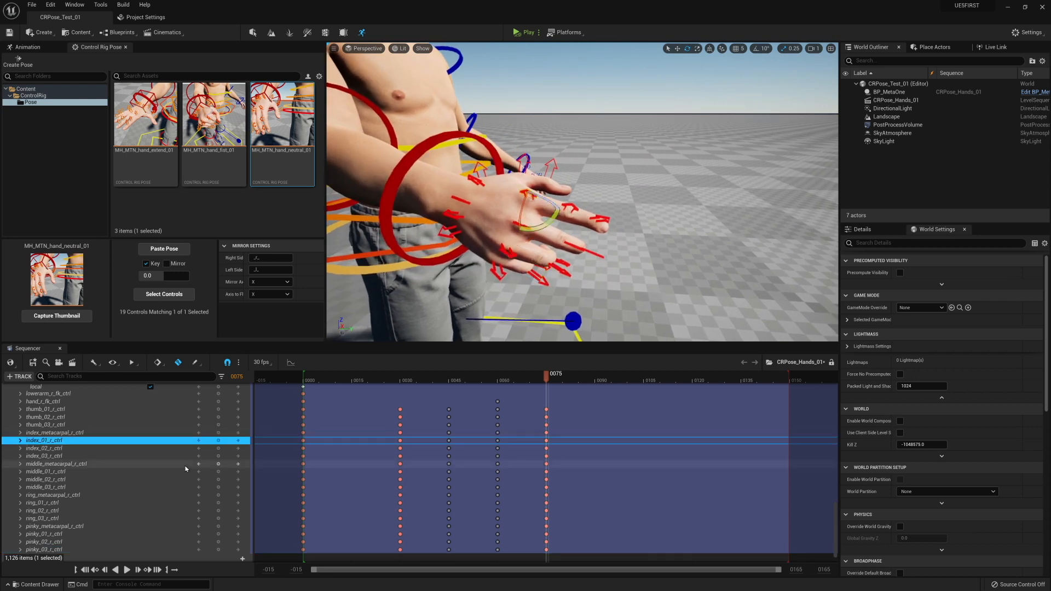
pyautogui.click(20, 441)
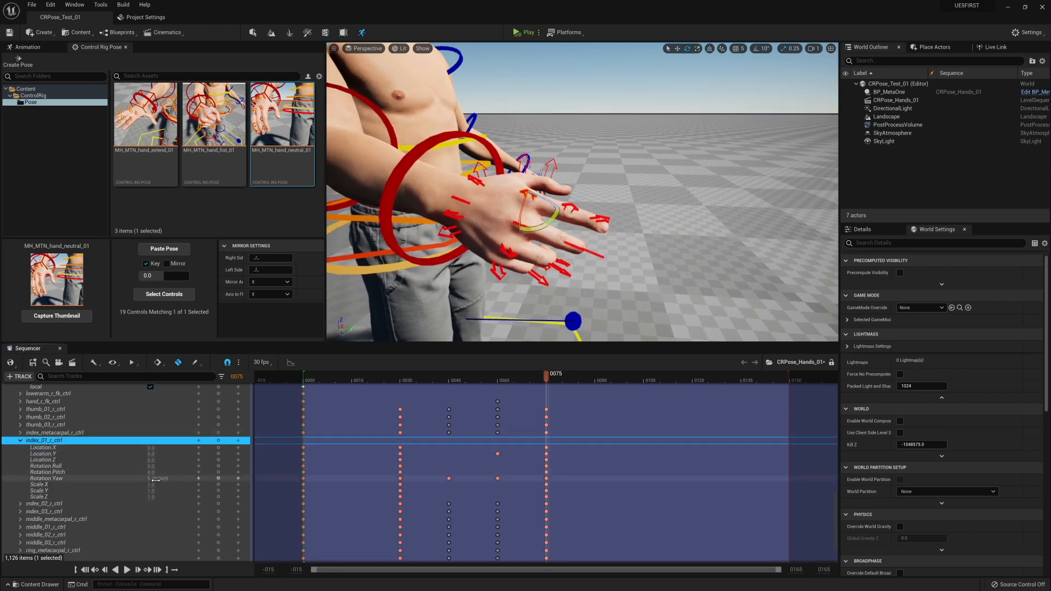
pyautogui.moveTo(465, 284)
pyautogui.keyDown('alt'); pyautogui.mouseDown()
pyautogui.moveTo(430, 285)
pyautogui.moveTo(479, 284)
pyautogui.mouseUp(); pyautogui.keyUp('alt')
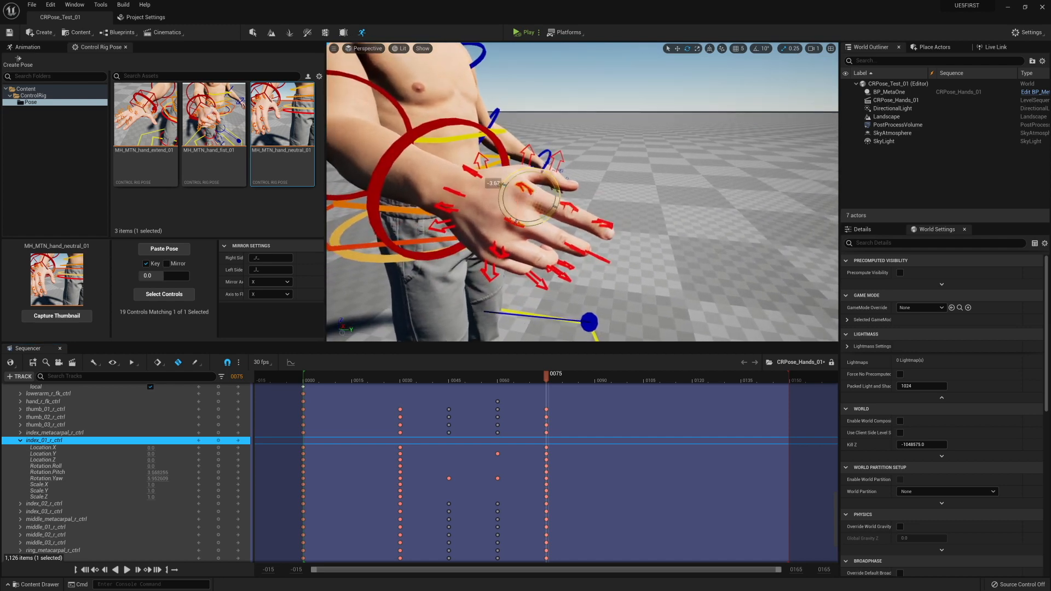
pyautogui.moveTo(539, 222); pyautogui.dragTo(536, 222)
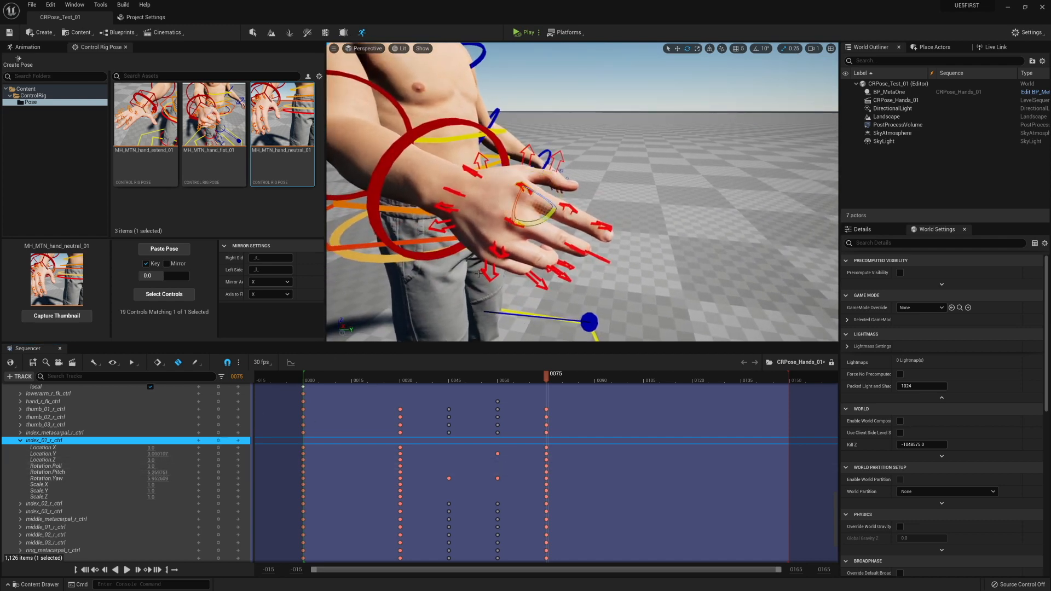
# - Select middle_01_r_ctrl at the base of the middle finger and expand its channels
pyautogui.keyDown('alt'); pyautogui.moveTo(493, 279); pyautogui.dragTo(486, 191); pyautogui.keyUp('alt')
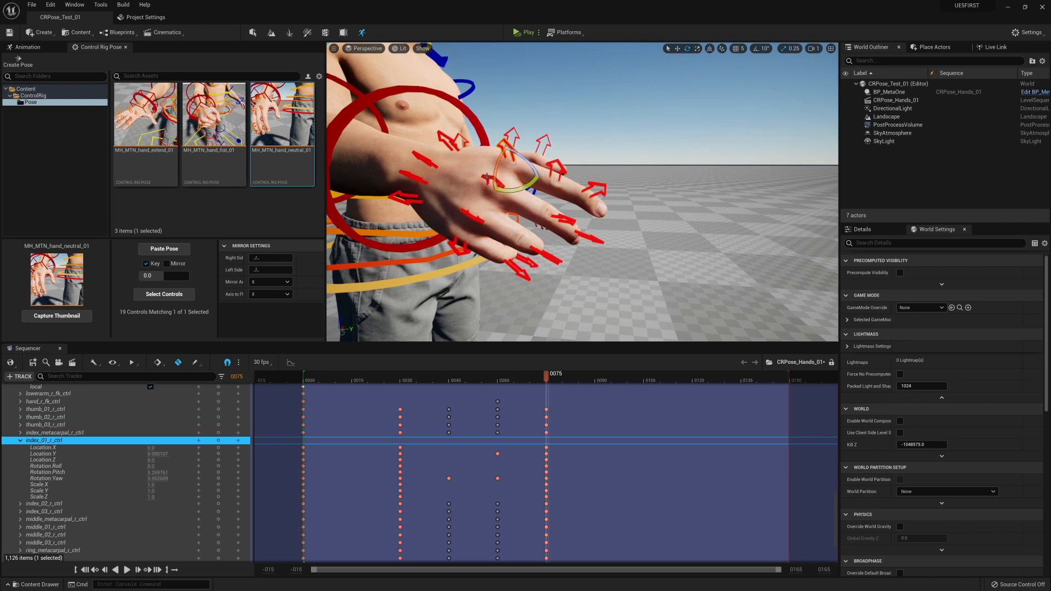
pyautogui.click(487, 178)
pyautogui.click(20, 527)
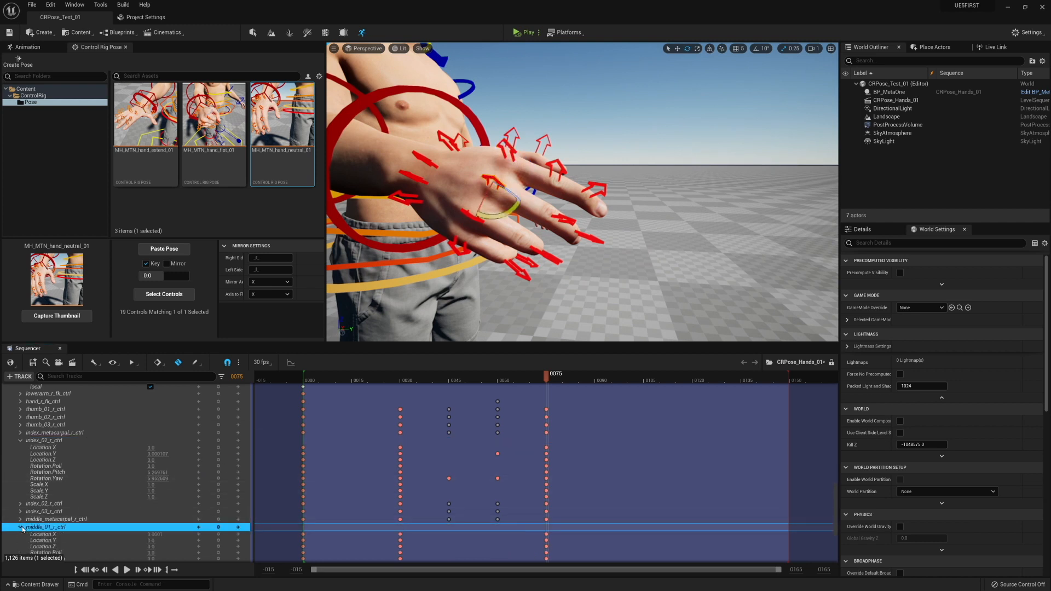
pyautogui.scroll(-2, 22, 529)
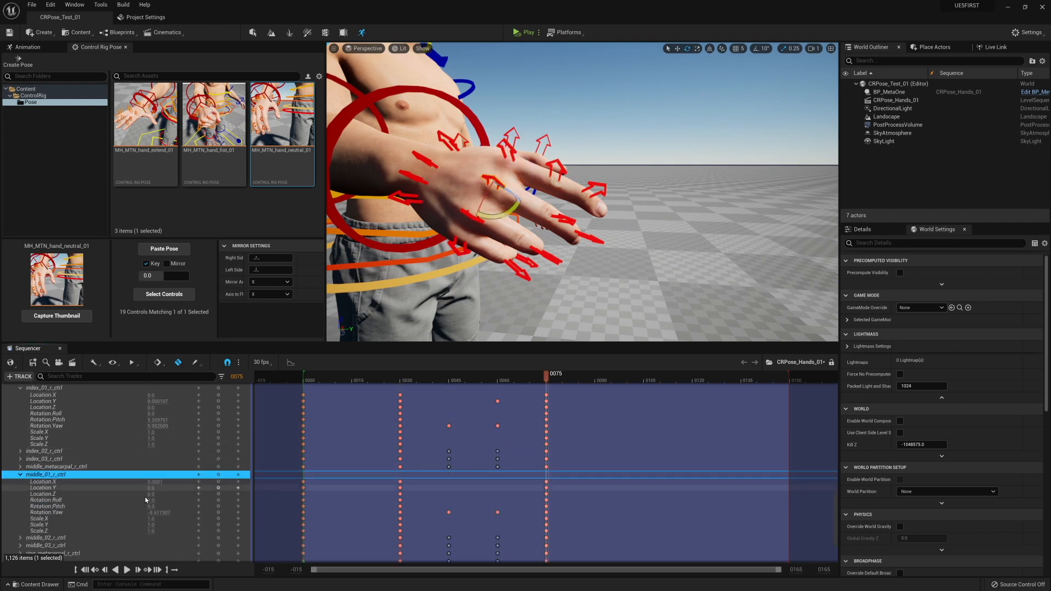
# - Adjust the direction of the ring finger and pinky by rotating ring_01_r_ctrl about 7.5 degrees and then pinky_01_r_ctrl
pyautogui.click(464, 217)
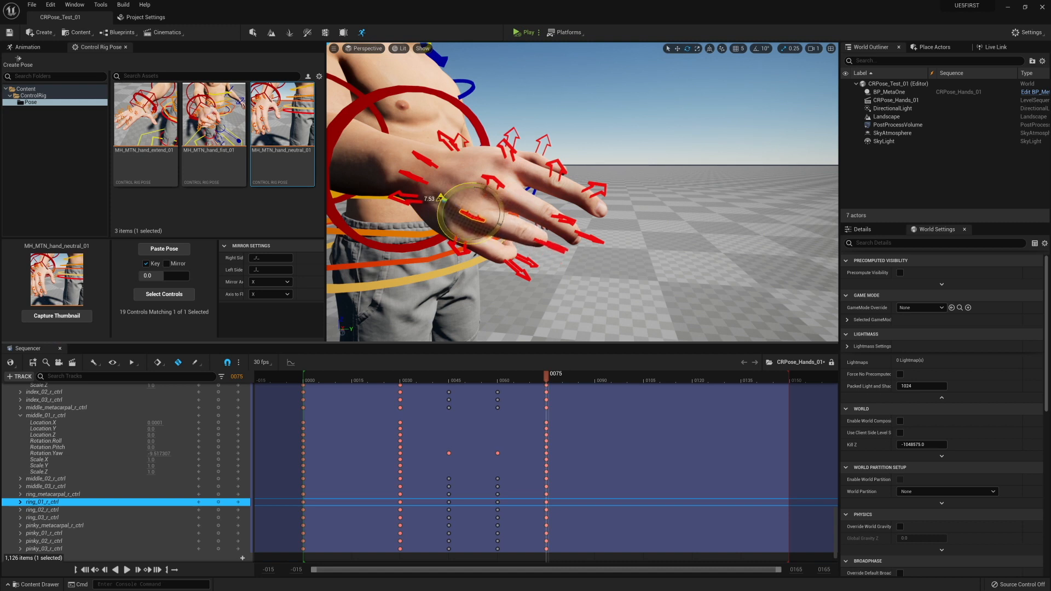
pyautogui.click(466, 211)
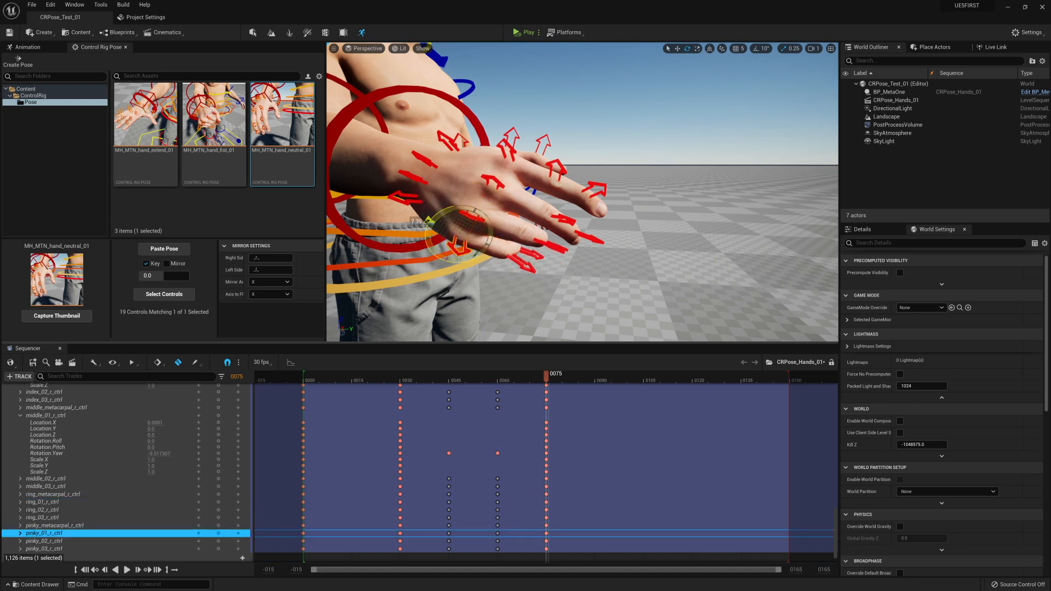
pyautogui.keyDown('alt'); pyautogui.moveTo(472, 210); pyautogui.dragTo(548, 191); pyautogui.keyUp('alt')
# - Select thumb_01_r_ctrl, thumb_02_r_ctrl and thumb_03_r_ctrl together and rotate them to adjust the thumb's bend
pyautogui.keyDown('alt'); pyautogui.moveTo(518, 206); pyautogui.dragTo(596, 211); pyautogui.keyUp('alt')
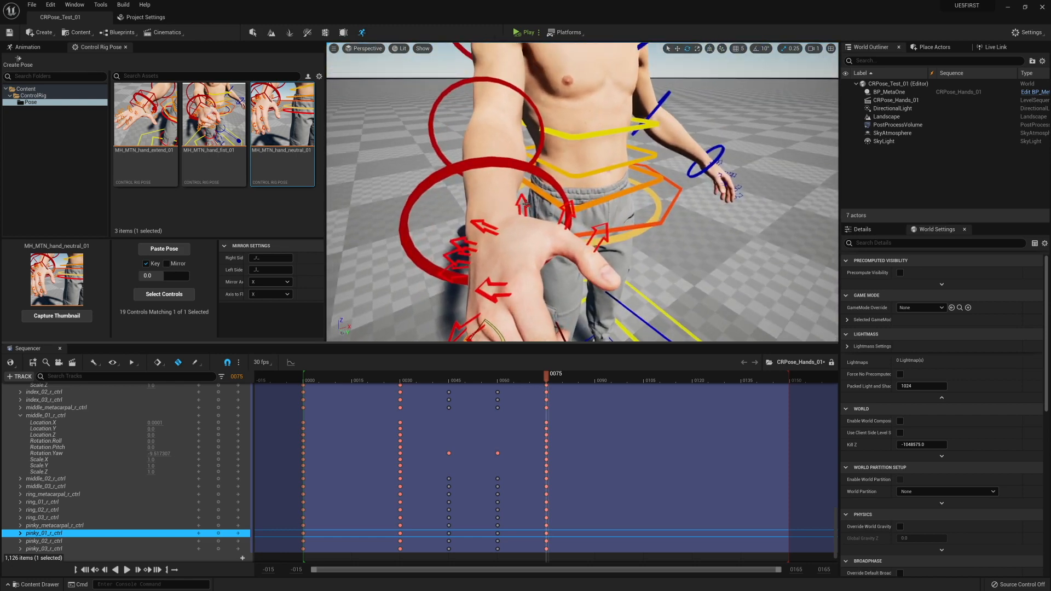
pyautogui.click(524, 204)
pyautogui.keyDown('shift'); pyautogui.click(573, 208); pyautogui.keyUp('shift')
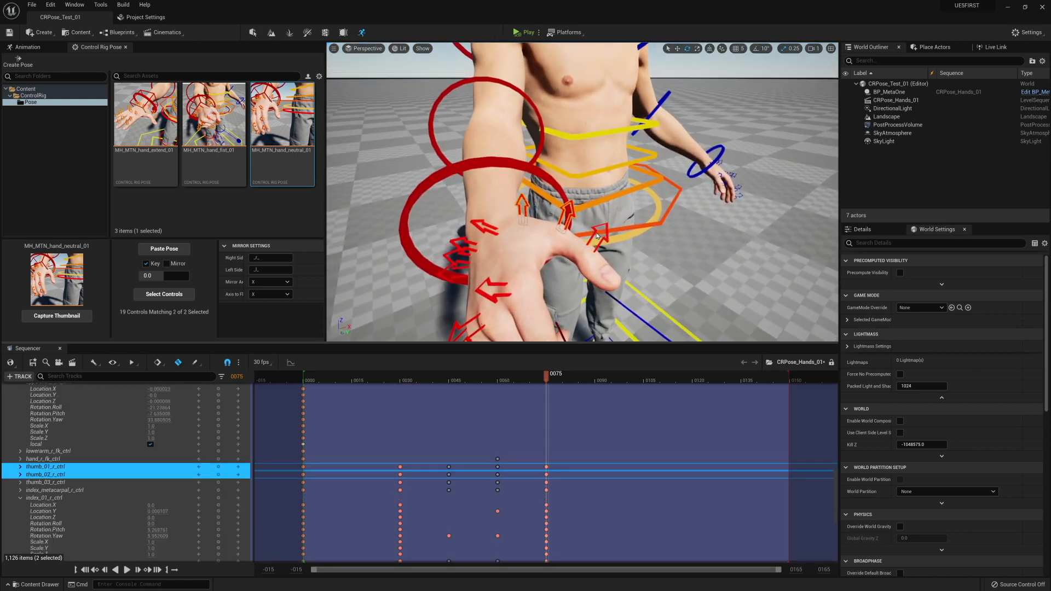
pyautogui.keyDown('shift'); pyautogui.click(596, 235); pyautogui.keyUp('shift')
pyautogui.keyDown('alt'); pyautogui.moveTo(550, 188); pyautogui.dragTo(632, 229); pyautogui.keyUp('alt')
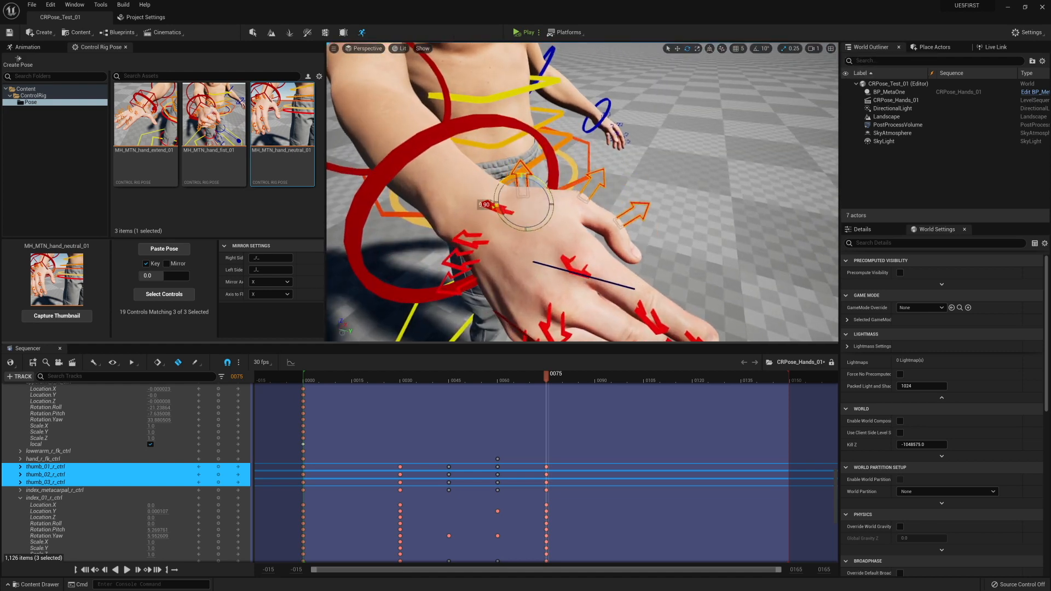
pyautogui.keyDown('alt'); pyautogui.moveTo(553, 191); pyautogui.dragTo(569, 183); pyautogui.keyUp('alt')
pyautogui.scroll(-5, 569, 184)
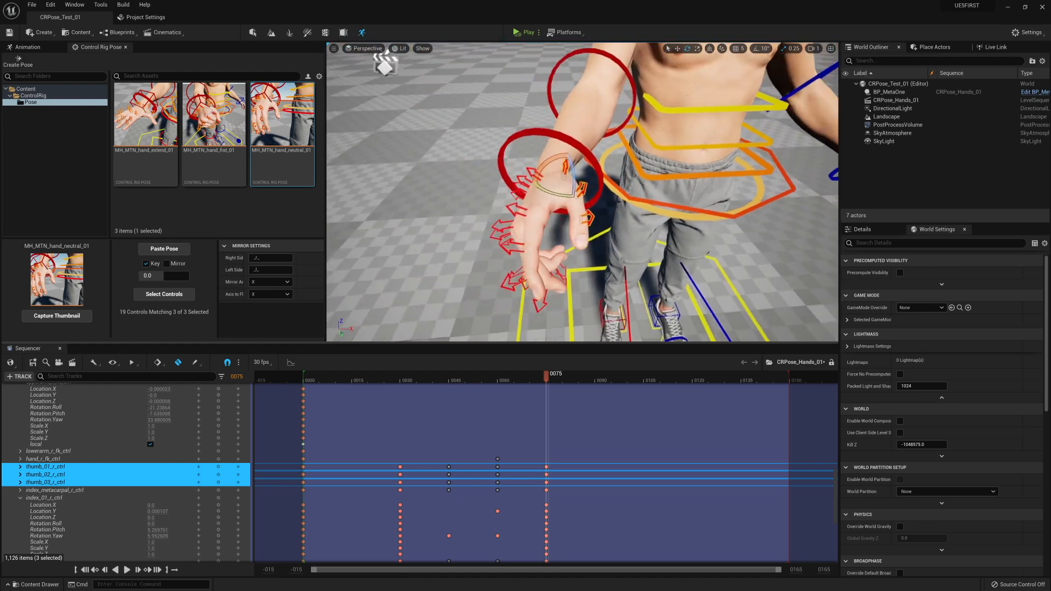
# - Refine the thumb's direction by rotating only its base control, thumb_01_r_ctrl
pyautogui.click(578, 180)
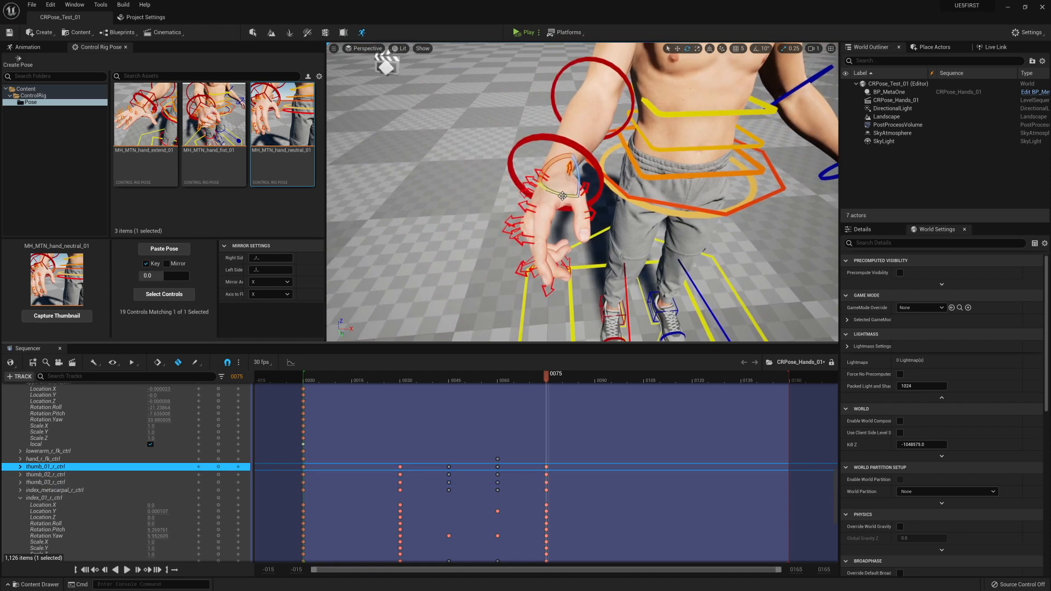
pyautogui.keyDown('alt'); pyautogui.moveTo(576, 194); pyautogui.dragTo(623, 158); pyautogui.keyUp('alt')
pyautogui.scroll(4, 623, 159)
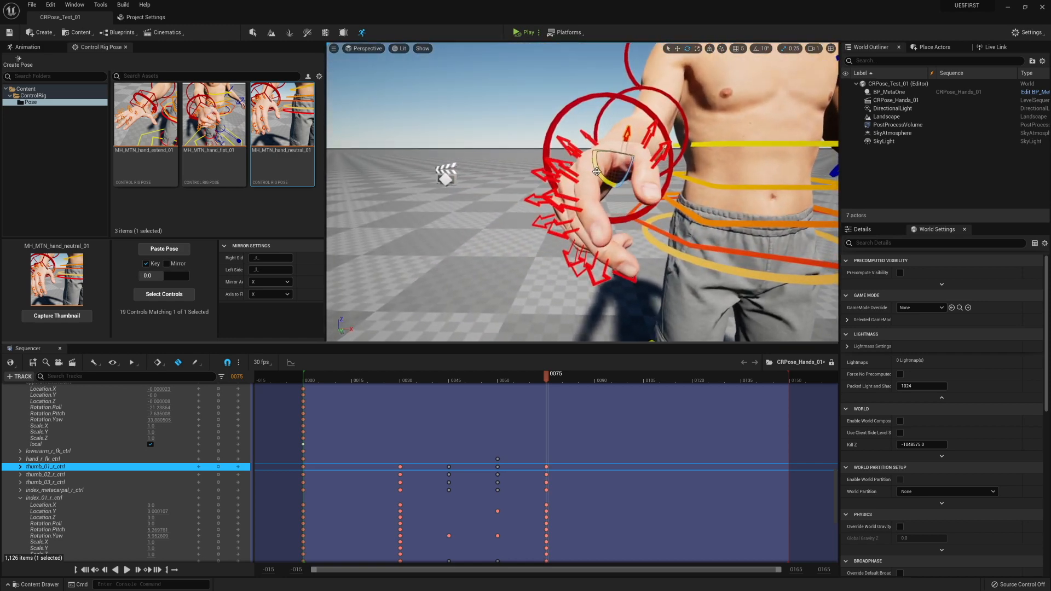
pyautogui.keyDown('alt'); pyautogui.moveTo(624, 158); pyautogui.dragTo(582, 202); pyautogui.keyUp('alt')
# - Refine the bend of the middle finger by rotating middle_02_r_ctrl and middle_03_r_ctrl
pyautogui.click(591, 186)
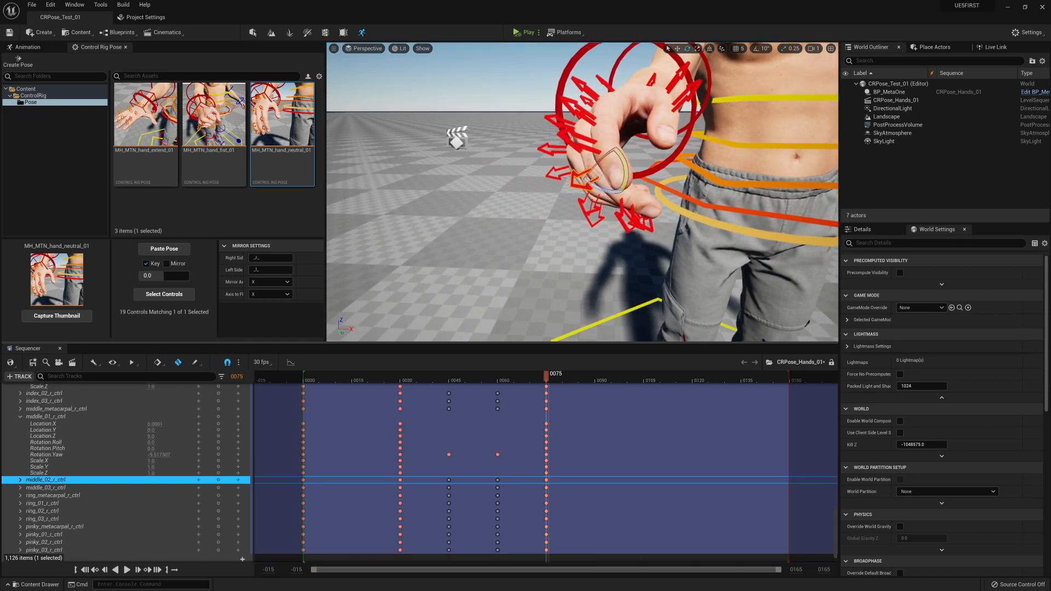
pyautogui.click(617, 207)
pyautogui.moveTo(601, 184); pyautogui.dragTo(600, 187)
pyautogui.keyDown('alt'); pyautogui.moveTo(600, 187); pyautogui.dragTo(552, 187); pyautogui.keyUp('alt')
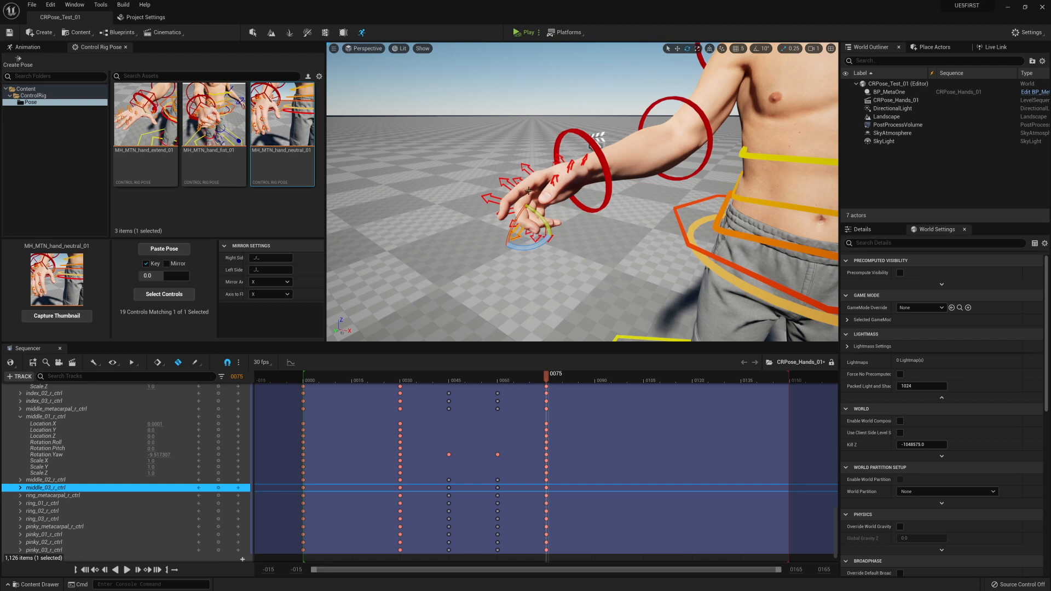
# - Adjust the bend of the index finger with index_03_r_ctrl and index_02_r_ctrl
pyautogui.click(495, 201)
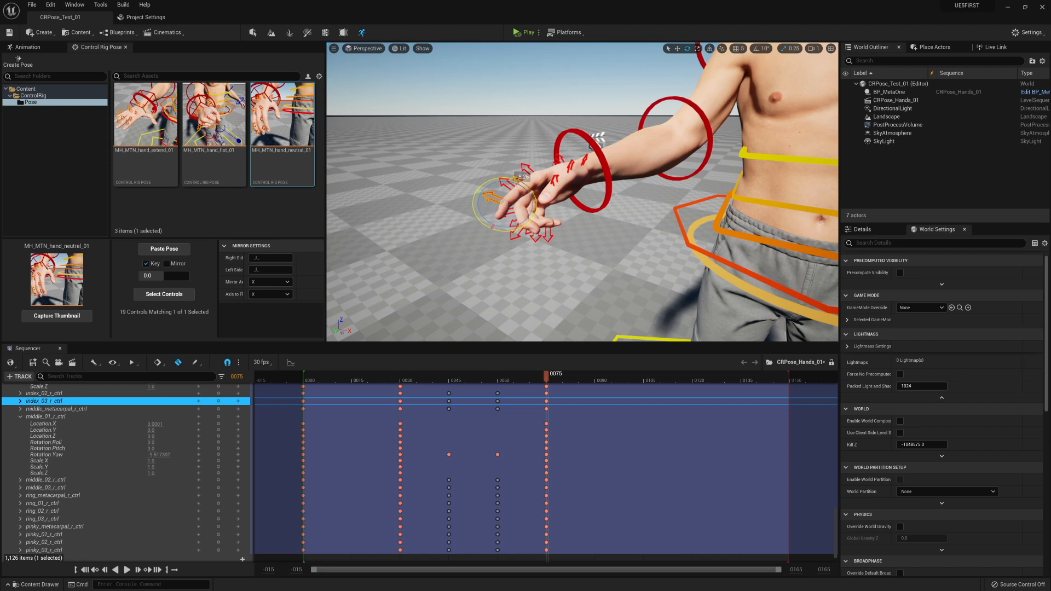
pyautogui.moveTo(518, 179)
pyautogui.mouseDown()
pyautogui.moveTo(509, 195)
pyautogui.moveTo(532, 183)
pyautogui.moveTo(522, 198)
pyautogui.mouseUp()
pyautogui.click(502, 186)
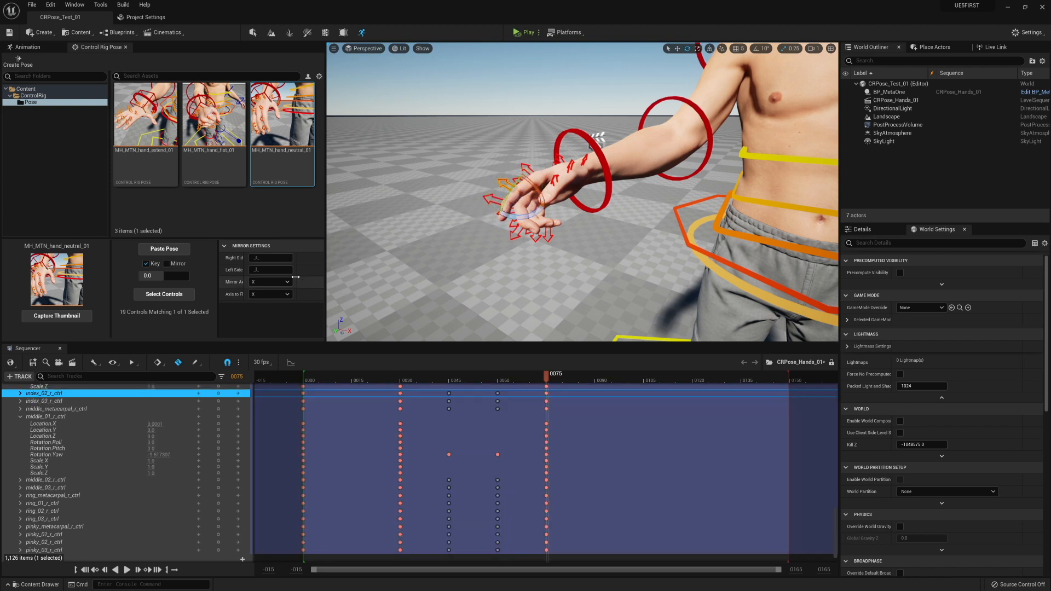
# - Select all 19 right-hand pose controls and store the current pose as a new asset named MH_MTN_hand_neutral_02
pyautogui.click(173, 297)
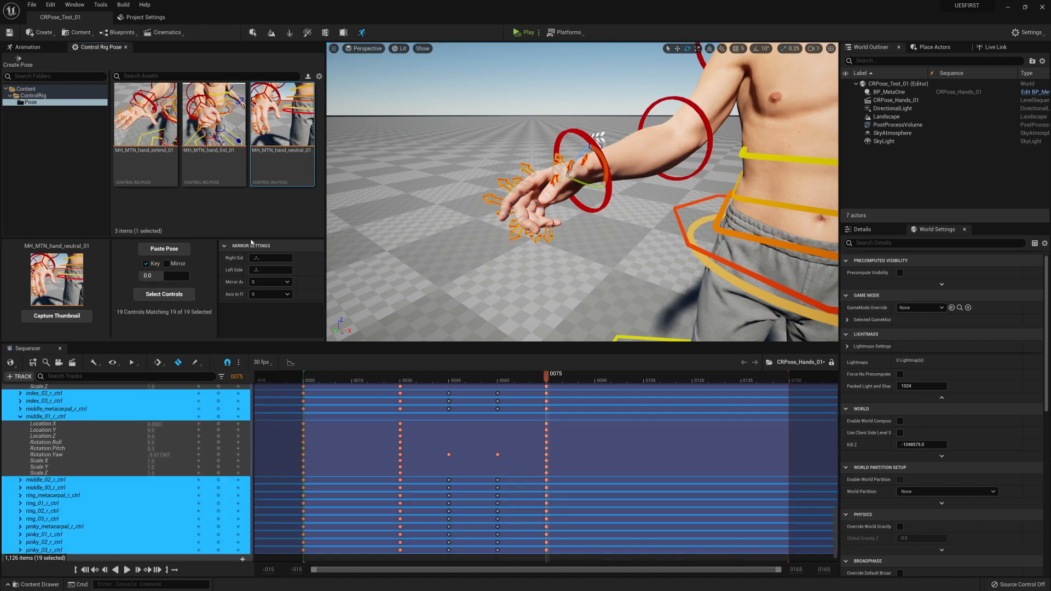
pyautogui.click(19, 62)
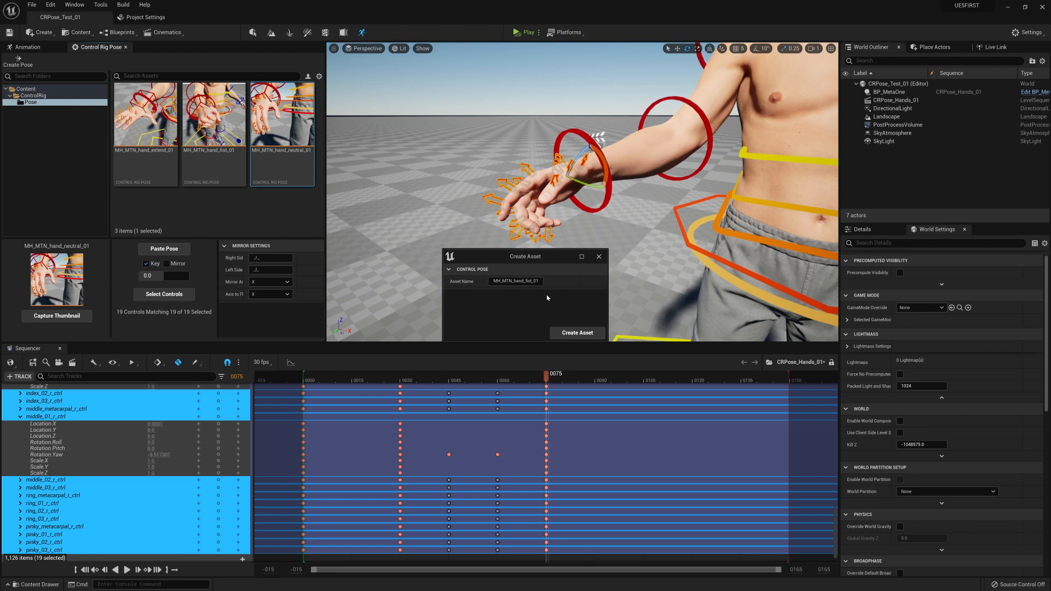
pyautogui.moveTo(526, 281); pyautogui.dragTo(546, 284)
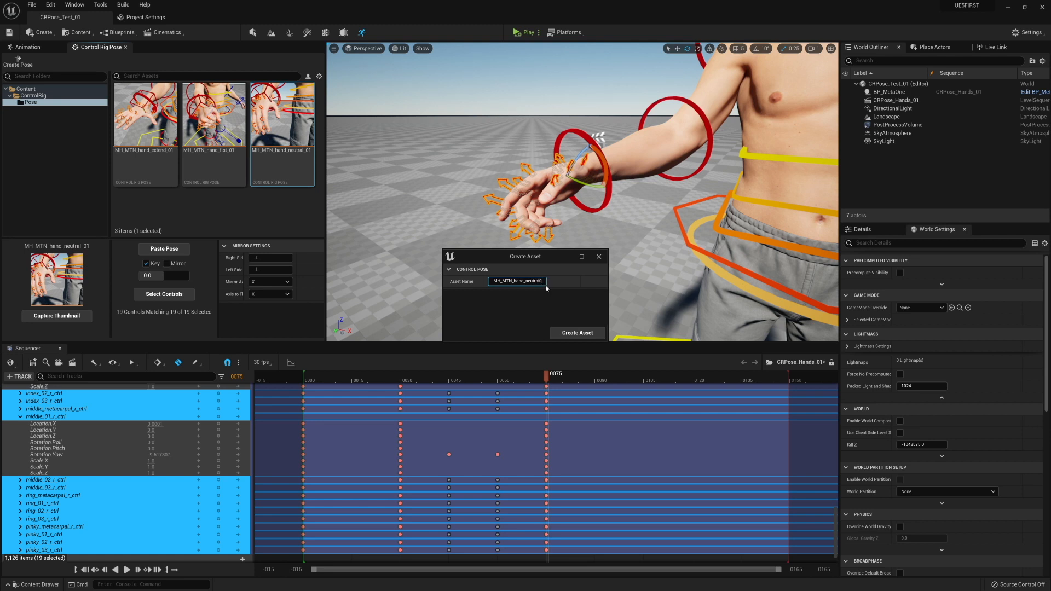
pyautogui.click(583, 332)
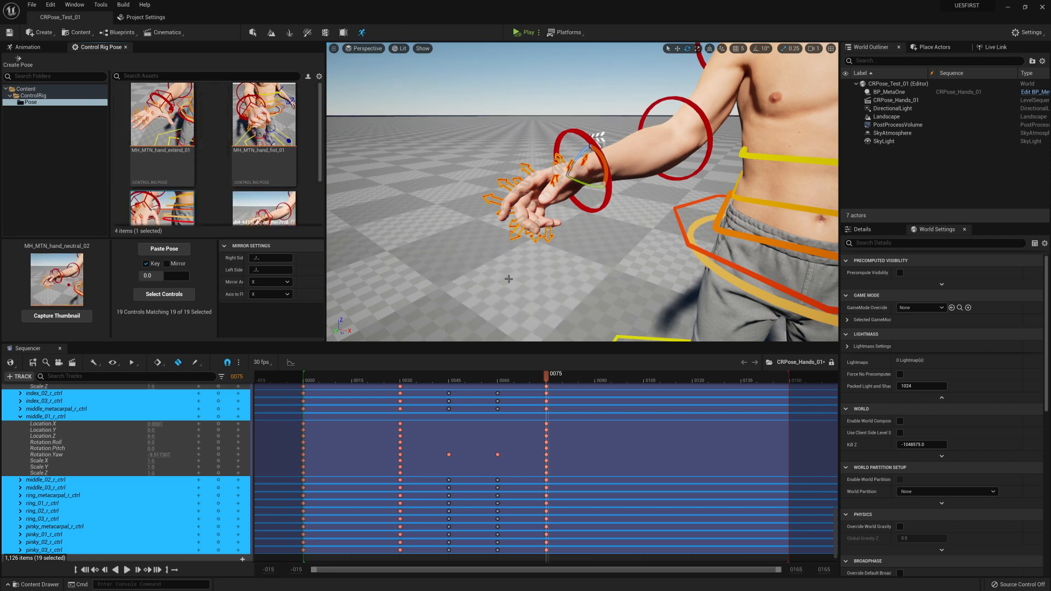
# - Set the pose library's thumbnail size to Small and save the MH_MTN_hand_neutral_02 asset
pyautogui.click(319, 76)
pyautogui.moveTo(372, 271)
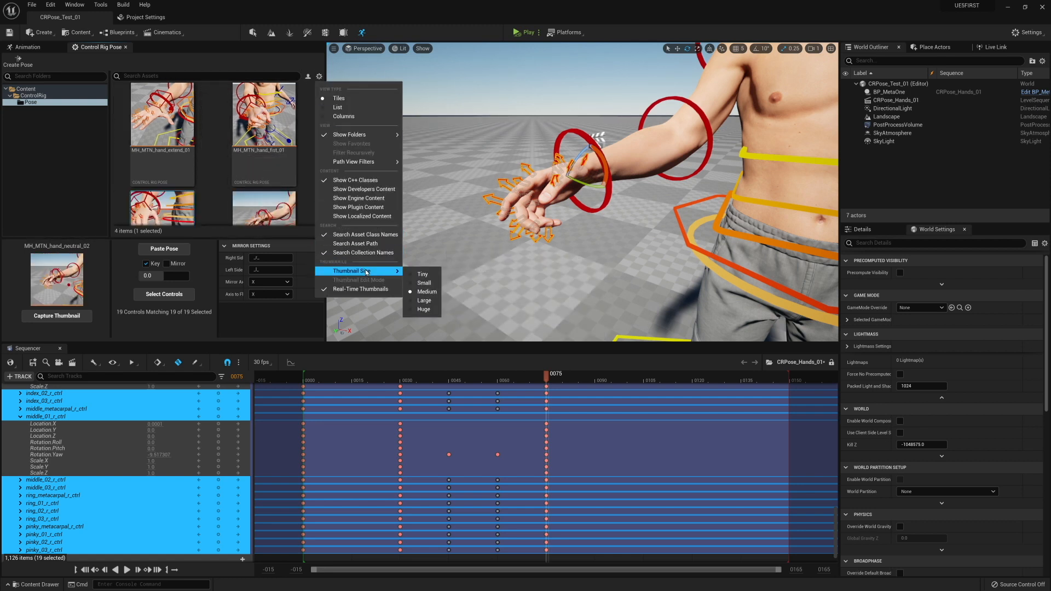
pyautogui.click(423, 283)
pyautogui.rightClick(254, 112)
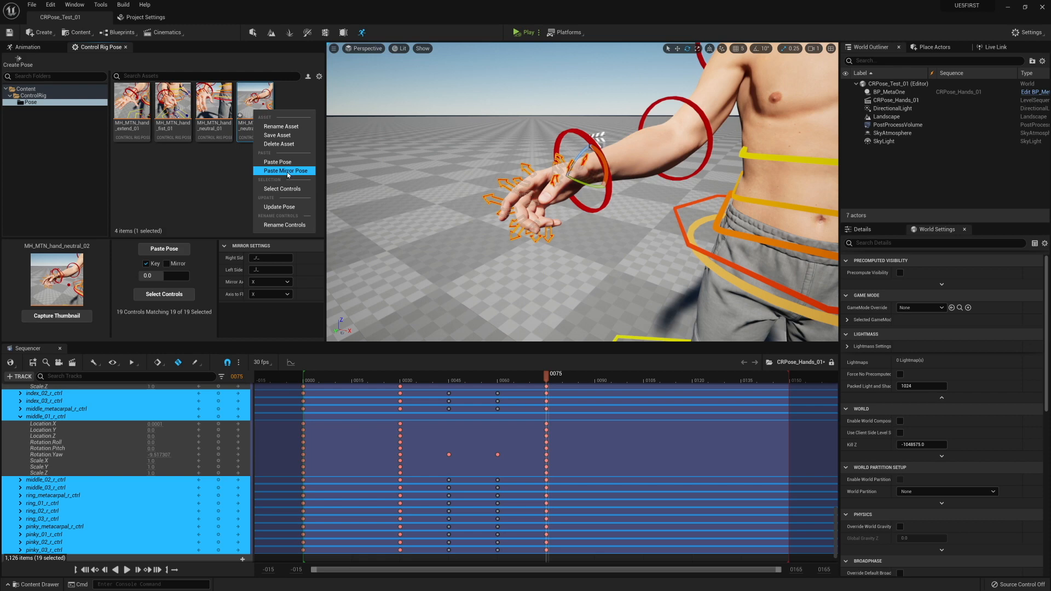
pyautogui.click(284, 135)
# - Hide the rig manipulators and inspect the bare right hand's pose from the front and side
pyautogui.keyDown('alt'); pyautogui.moveTo(484, 219); pyautogui.dragTo(695, 215); pyautogui.keyUp('alt')
pyautogui.click(28, 47)
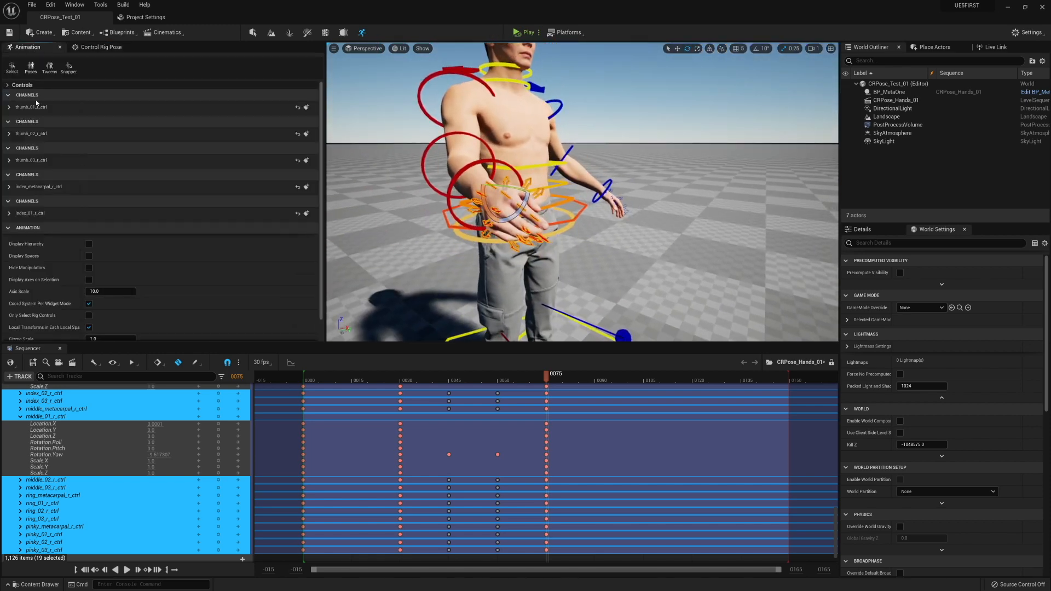
pyautogui.click(88, 268)
pyautogui.click(94, 51)
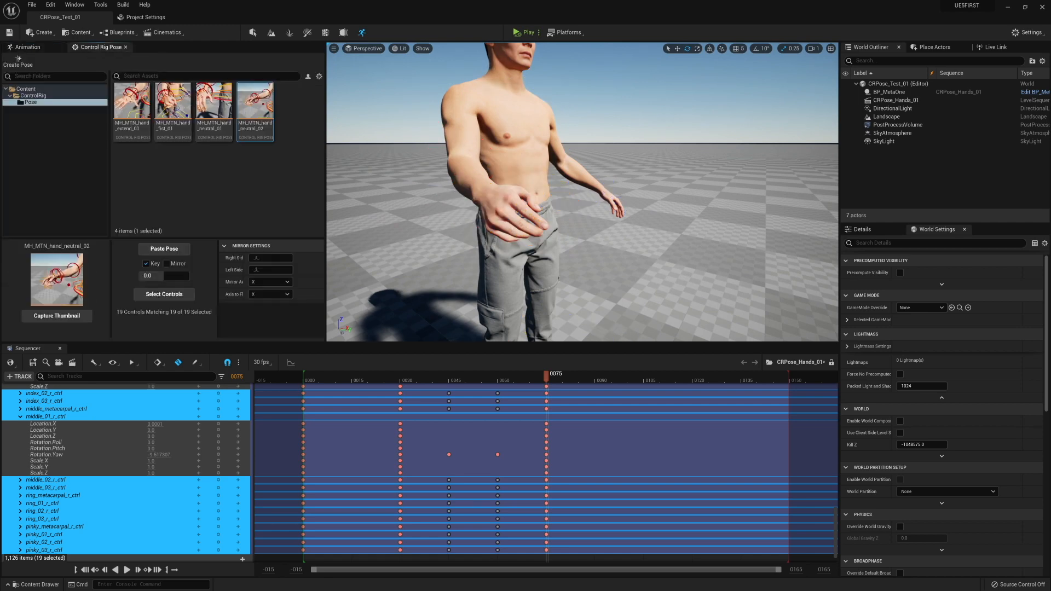
pyautogui.moveTo(525, 208); pyautogui.dragTo(422, 205, button='right')
pyautogui.moveTo(511, 254); pyautogui.dragTo(489, 233, button='right')
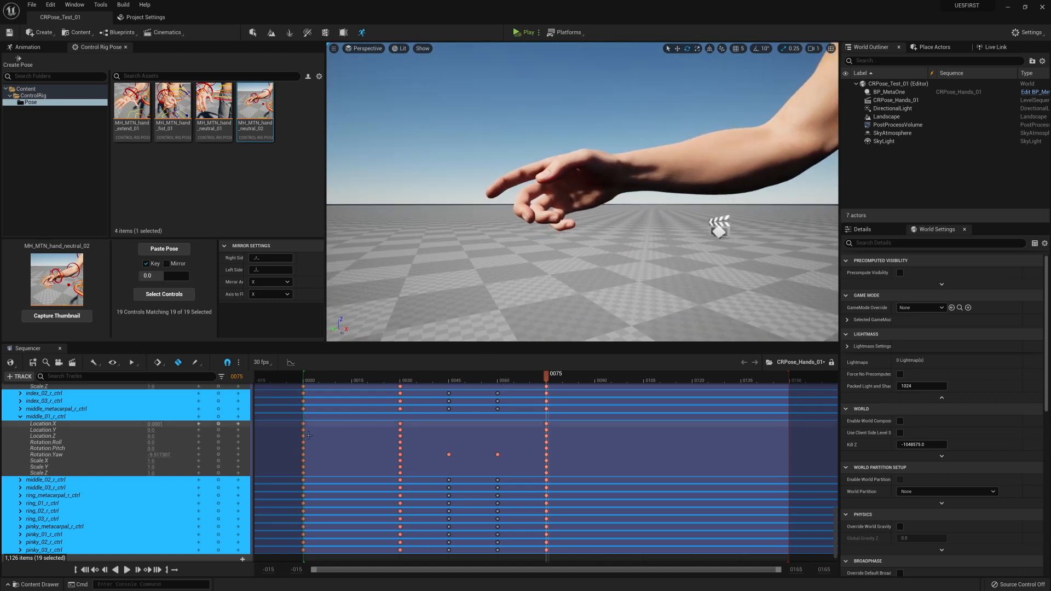
# - Collapse the expanded channels of middle_01_r_ctrl, index_01_r_ctrl and the upper arm control in the Sequencer
pyautogui.click(21, 417)
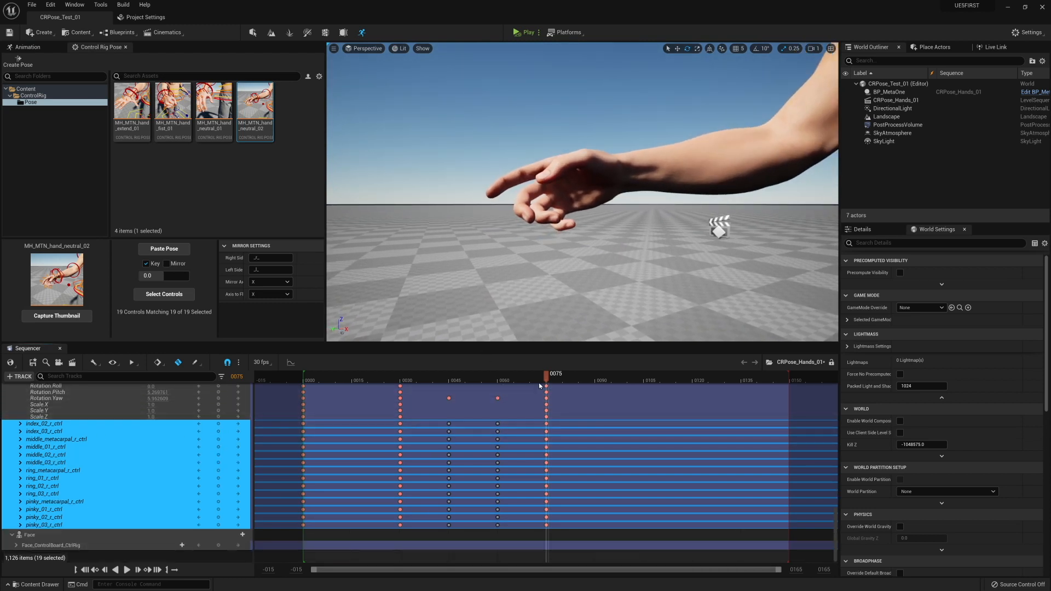
pyautogui.scroll(3, 22, 411)
pyautogui.click(20, 416)
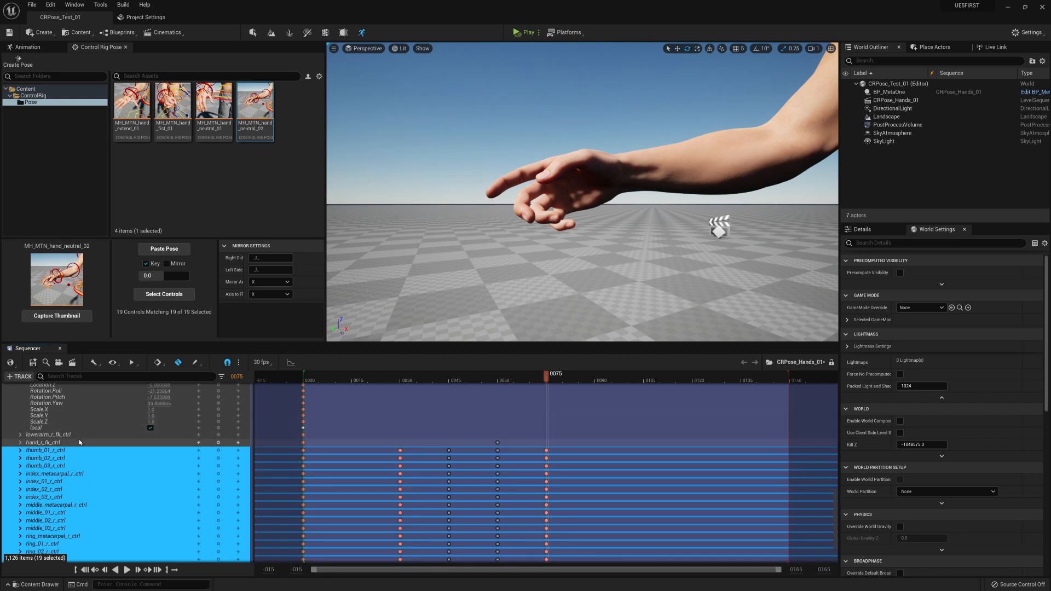
pyautogui.scroll(3, 21, 427)
pyautogui.click(21, 432)
pyautogui.scroll(-1, 22, 438)
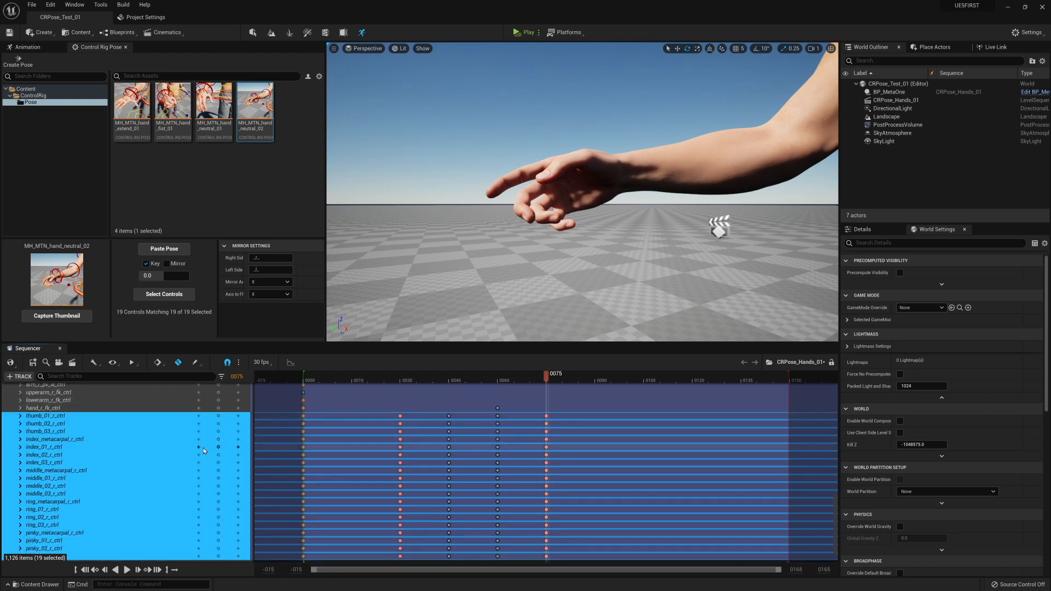
# - Select hand_r_fk_ctrl and examine its keys and the hand around frame 75
pyautogui.click(104, 402)
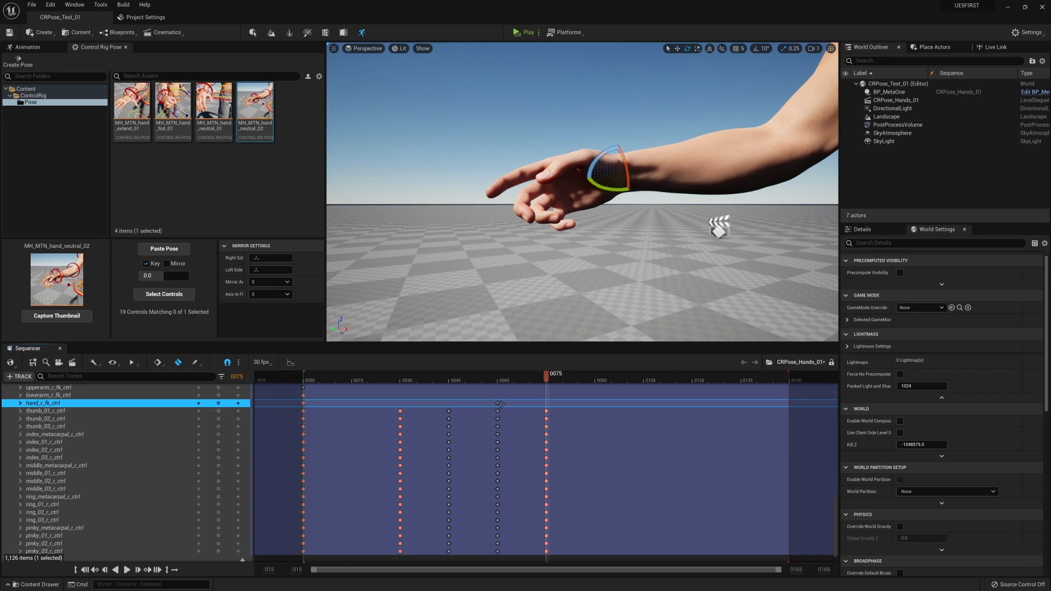
pyautogui.moveTo(546, 377); pyautogui.dragTo(548, 445)
pyautogui.keyDown('alt'); pyautogui.moveTo(596, 267); pyautogui.dragTo(629, 256); pyautogui.keyUp('alt')
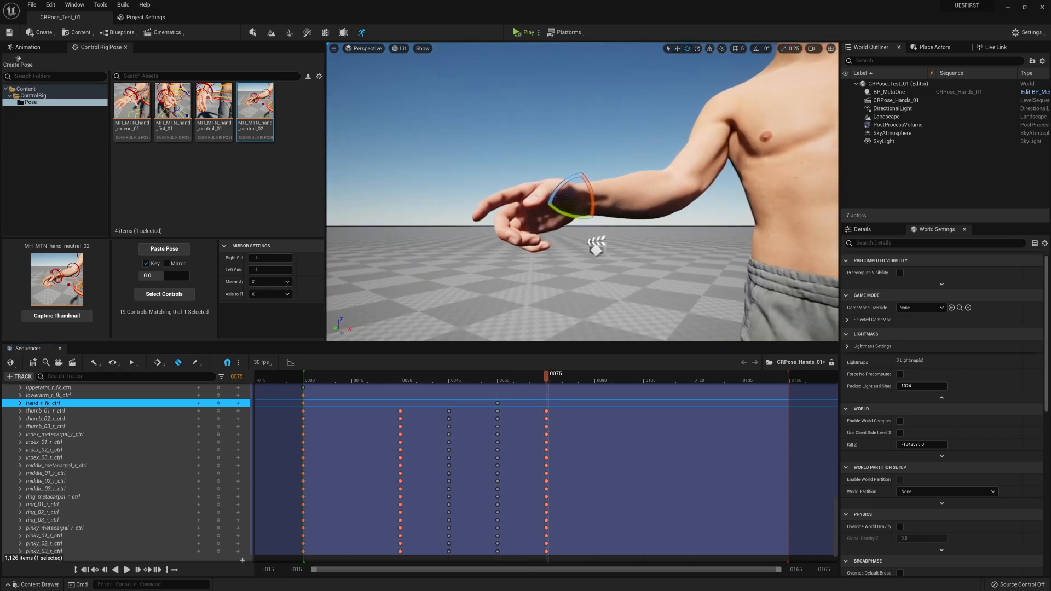
# - Move the playhead to frame 90, choose the MH_MTN_hand_fist_01 pose and select its matching controls
pyautogui.moveTo(552, 381); pyautogui.dragTo(597, 388)
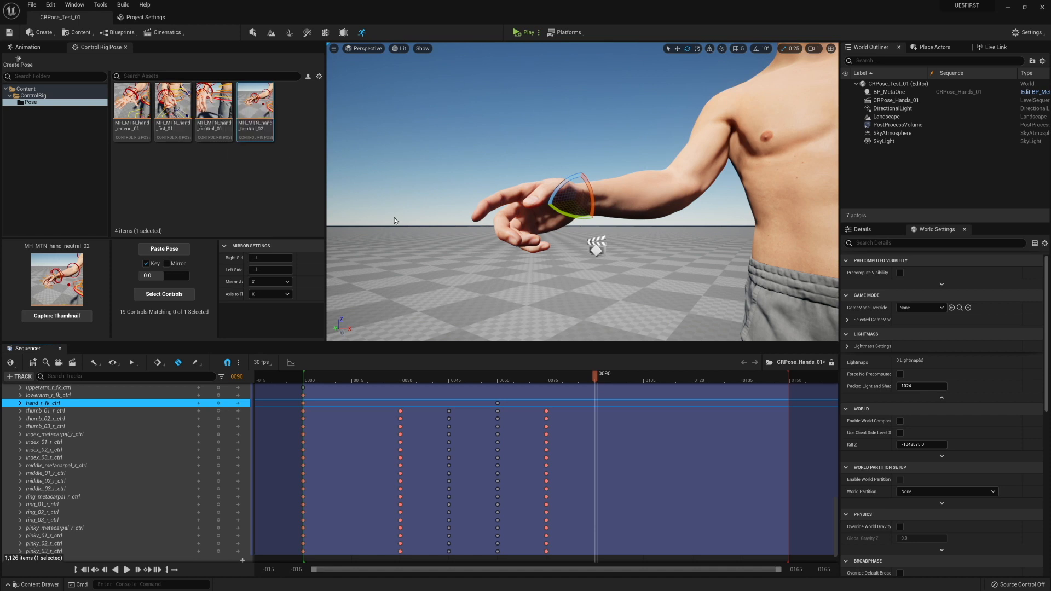
pyautogui.click(174, 107)
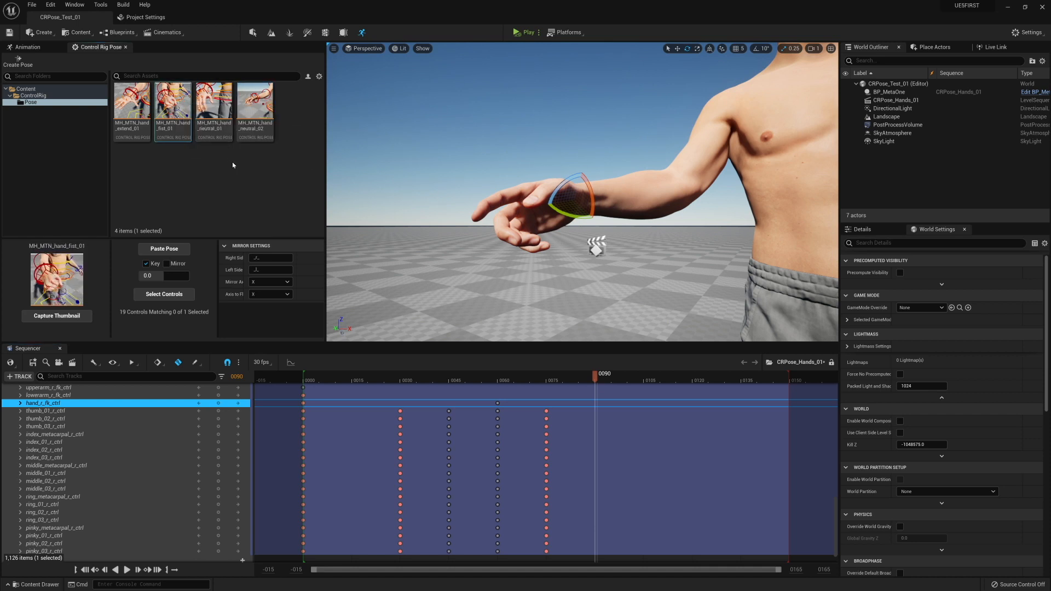
pyautogui.rightClick(175, 107)
pyautogui.click(343, 246)
pyautogui.click(168, 296)
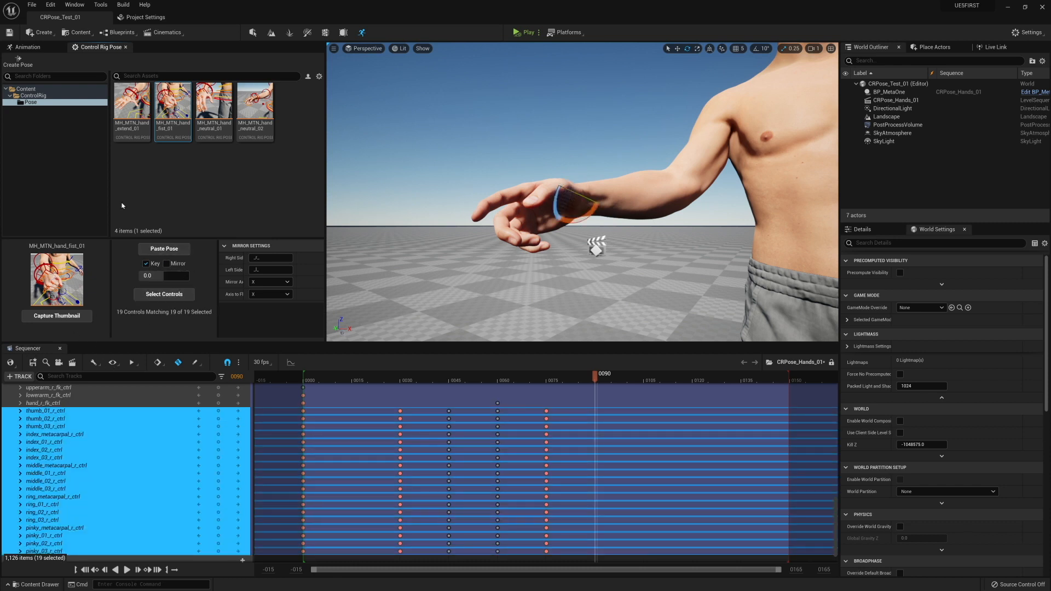
# - Show the rig manipulators again and return to the pose library
pyautogui.click(29, 47)
pyautogui.click(89, 267)
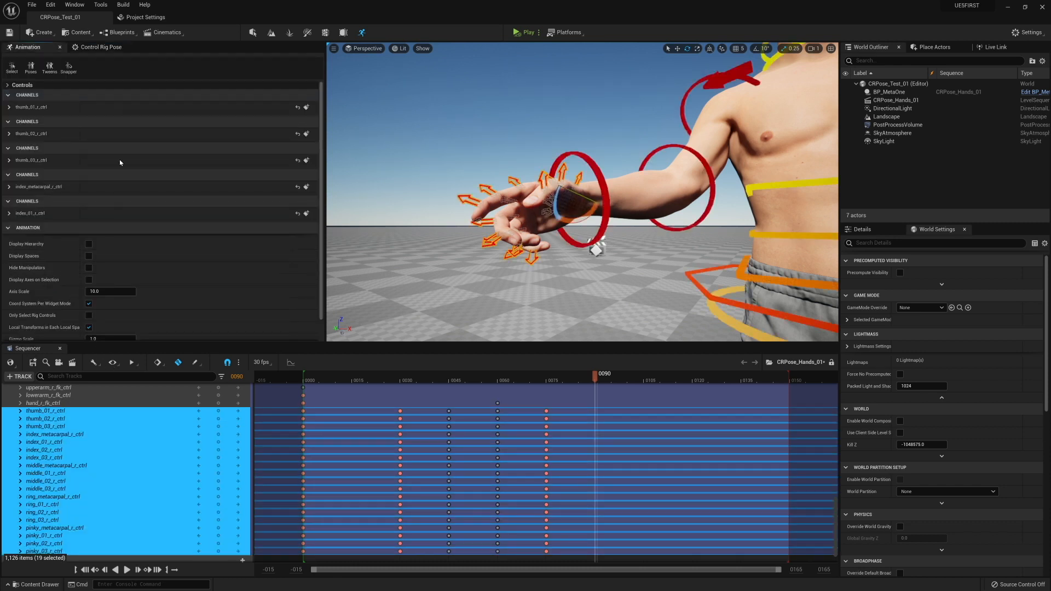
pyautogui.click(99, 48)
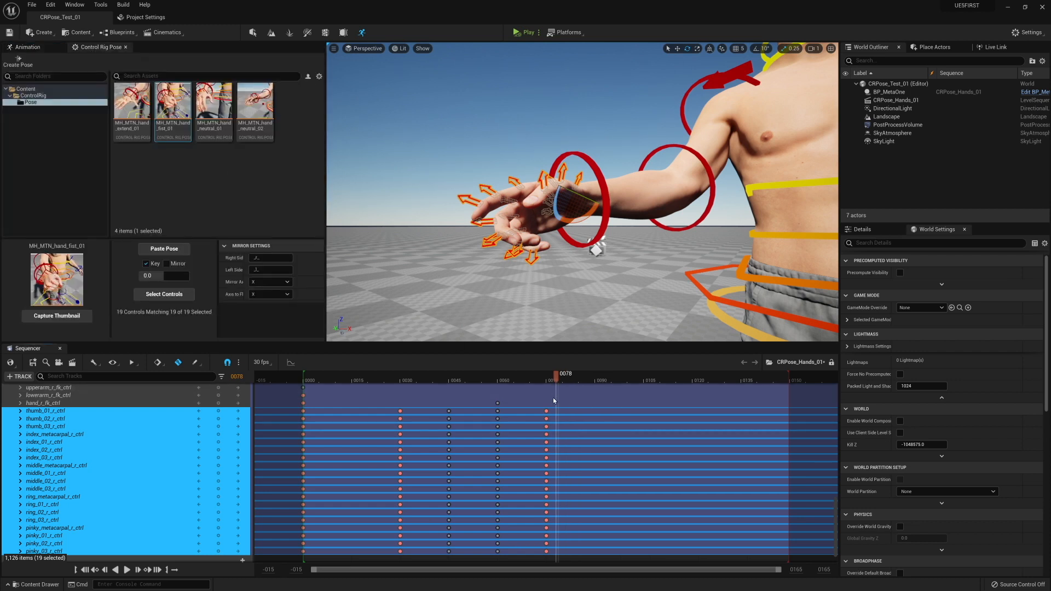
# - Return to frame 90 and paste the MH_MTN_hand_fist_01 pose onto the selected hand controls
pyautogui.moveTo(553, 400); pyautogui.dragTo(598, 401)
pyautogui.click(164, 249)
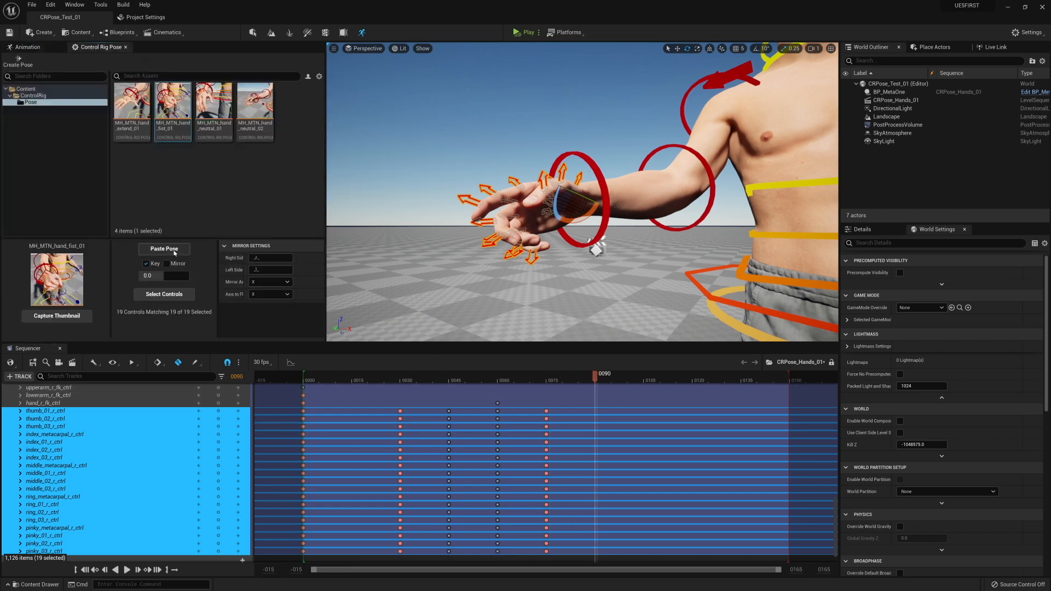
# - Scrub the hand animation between frames 60 and 105, examine the fist from several angles, and return the playhead to frame 90
pyautogui.moveTo(592, 376); pyautogui.dragTo(647, 452)
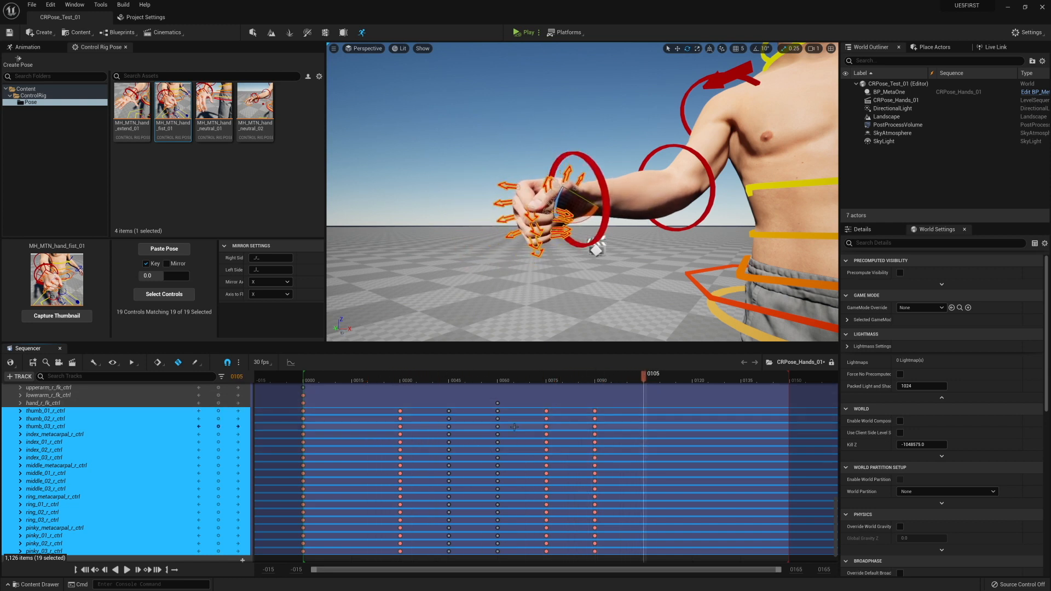
pyautogui.moveTo(646, 257); pyautogui.dragTo(755, 306, button='right')
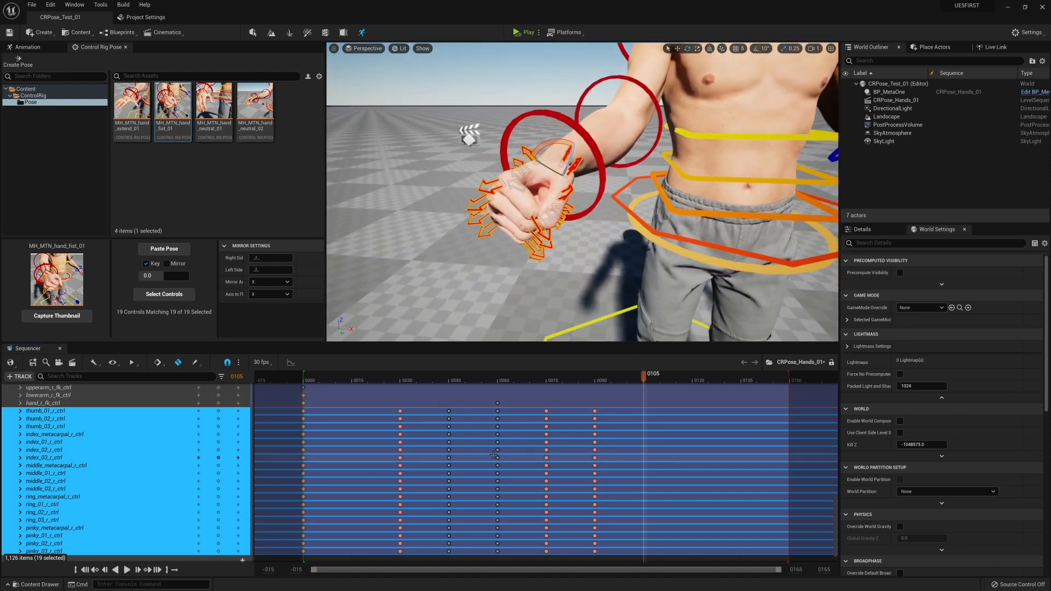
pyautogui.click(400, 379)
pyautogui.moveTo(402, 383); pyautogui.dragTo(499, 413)
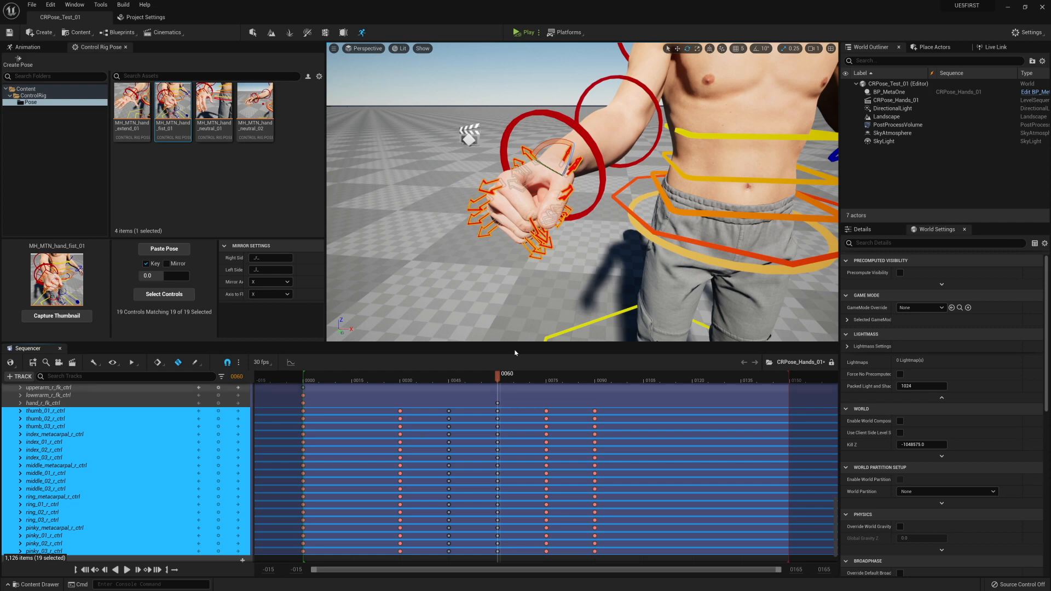
pyautogui.keyDown('alt'); pyautogui.moveTo(580, 262); pyautogui.dragTo(576, 241); pyautogui.keyUp('alt')
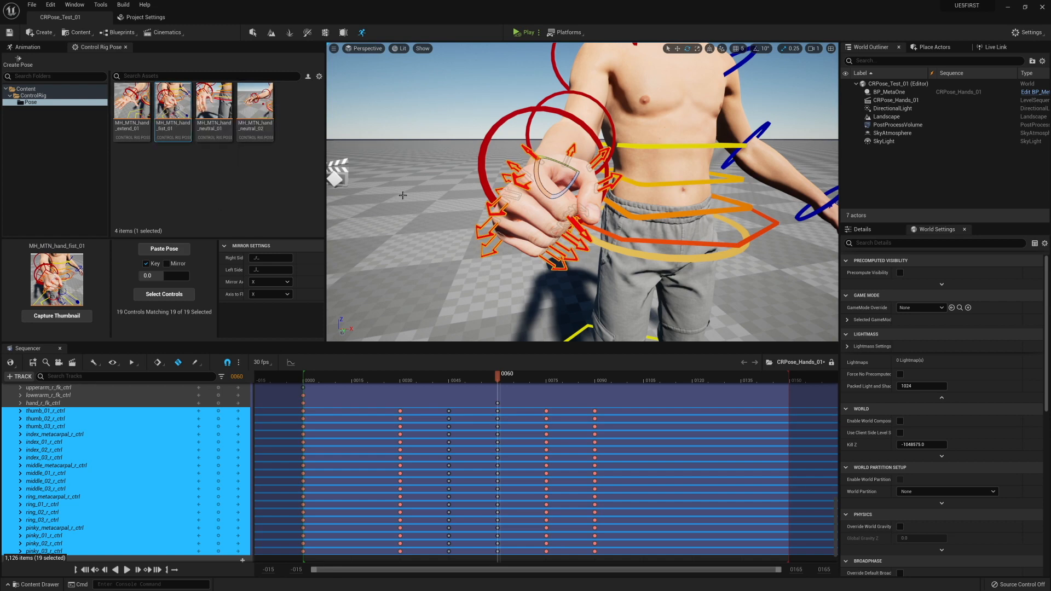
pyautogui.moveTo(497, 380); pyautogui.dragTo(585, 445)
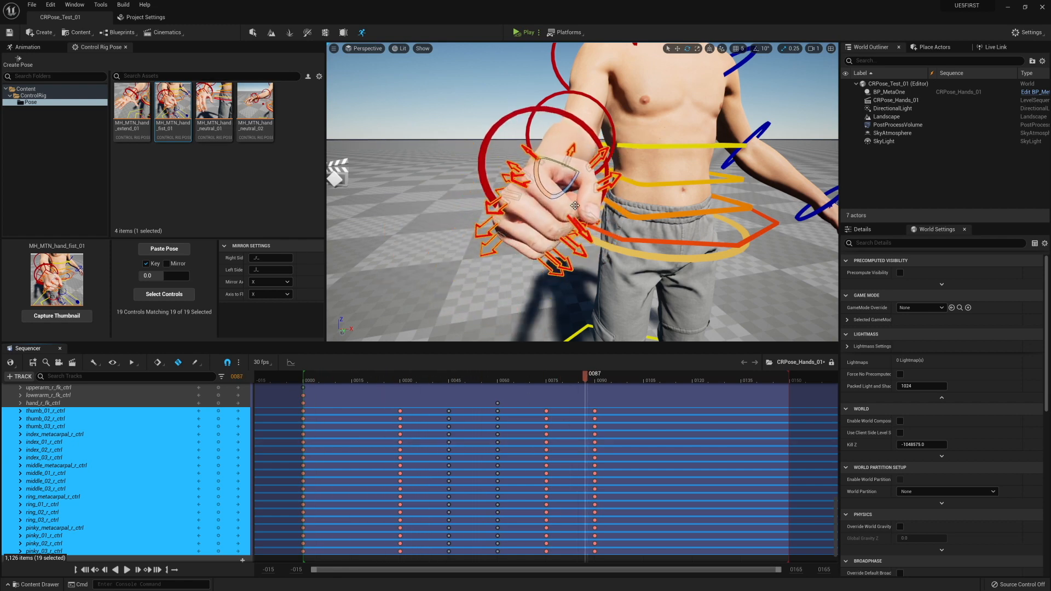
pyautogui.moveTo(585, 378)
pyautogui.mouseDown()
pyautogui.moveTo(596, 384)
pyautogui.moveTo(572, 382)
pyautogui.moveTo(596, 382)
pyautogui.mouseUp()
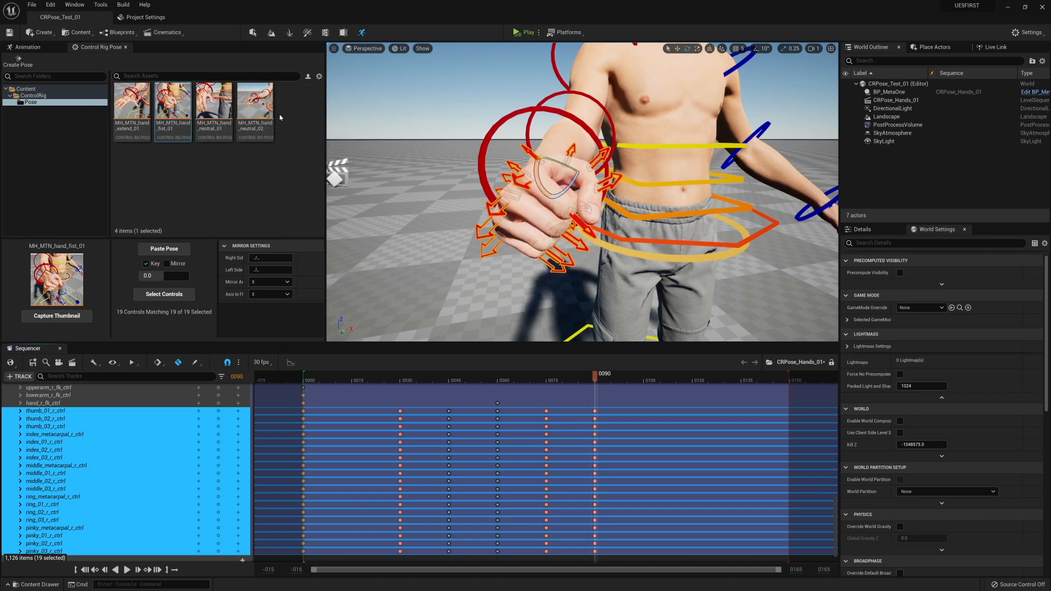
# - Clear the pose selection and save the CRPose_Hands_01 sequence and the current level
pyautogui.click(217, 202)
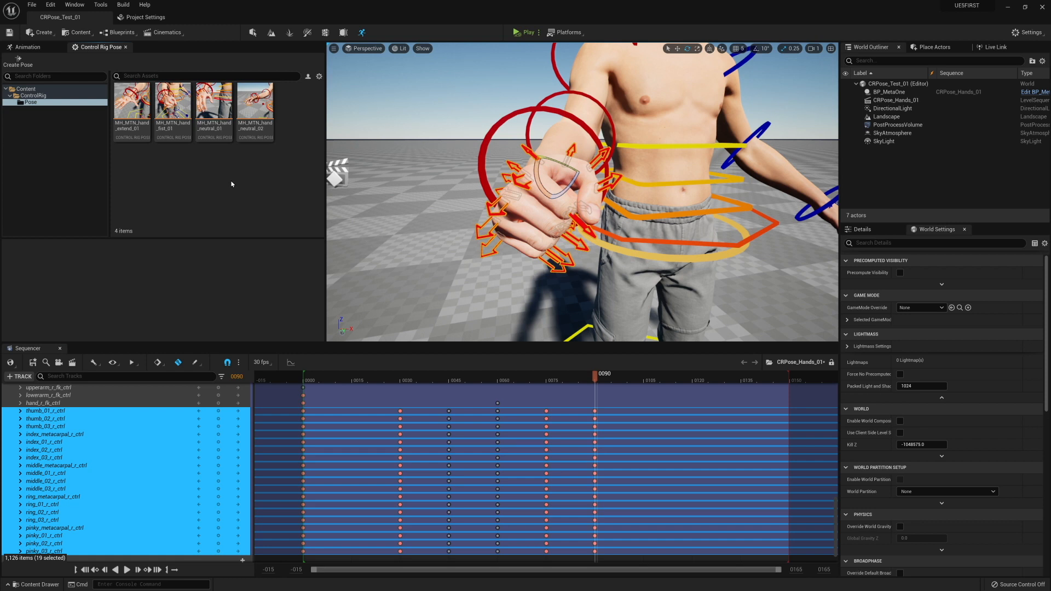
pyautogui.click(38, 362)
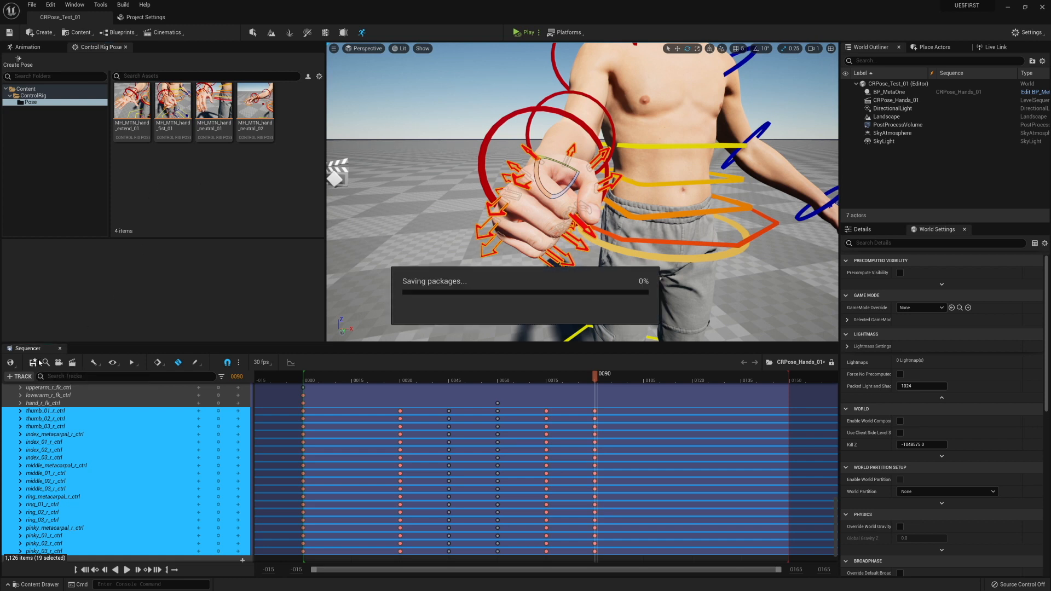
pyautogui.click(10, 32)
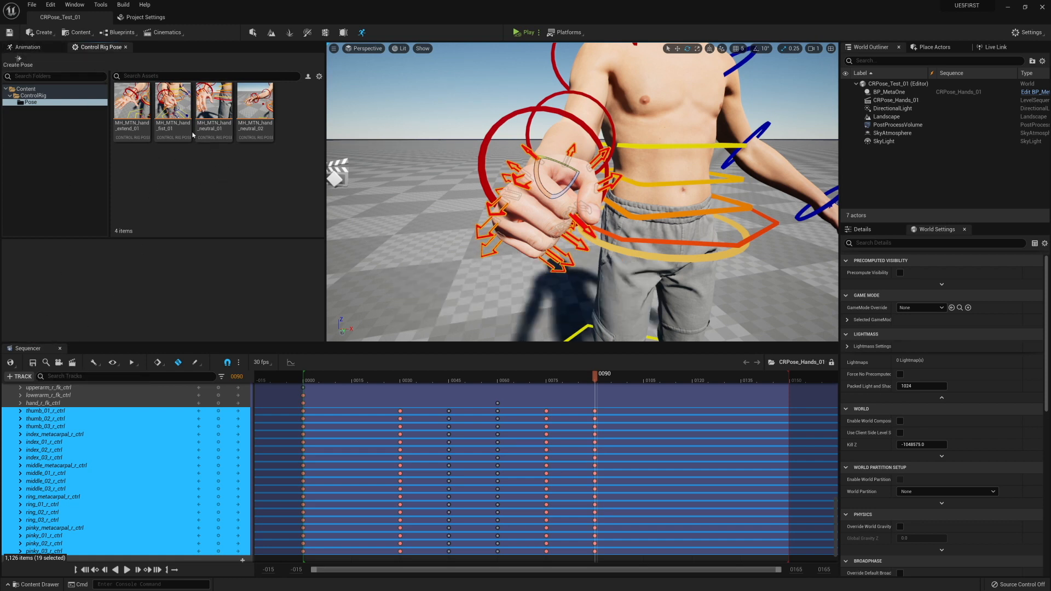
pyautogui.click(257, 203)
pyautogui.click(248, 195)
# - Deselect the hand controls and open the MH_MTN_hand_neutral_02 pose asset from the ControlRig/Pose content folder
pyautogui.moveTo(454, 264); pyautogui.dragTo(483, 279, button='right')
pyautogui.click(470, 283)
pyautogui.hotkey('ctrl', 'space')
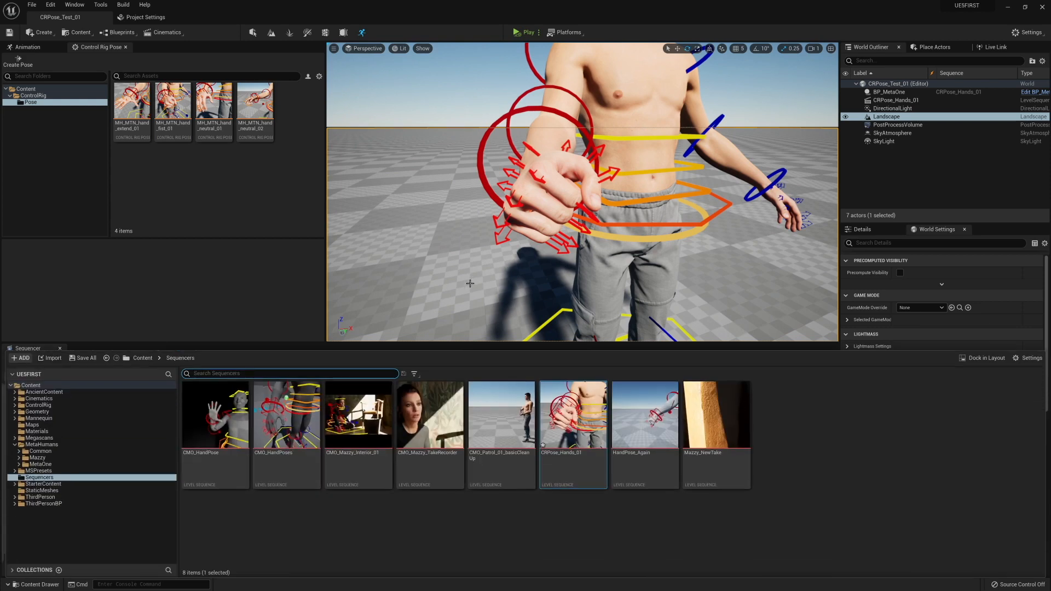
pyautogui.click(37, 405)
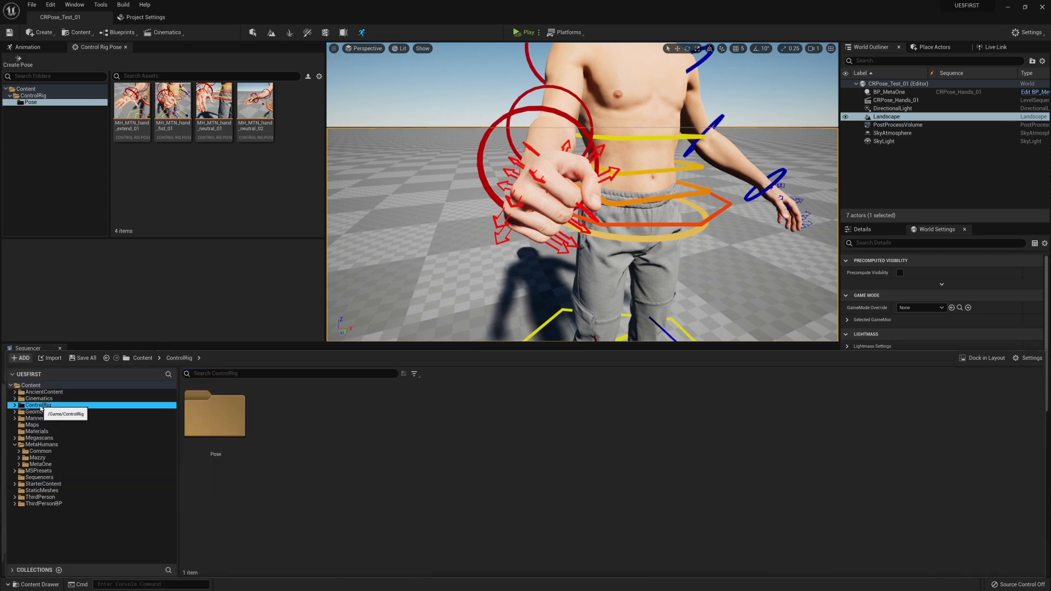
pyautogui.doubleClick(219, 430)
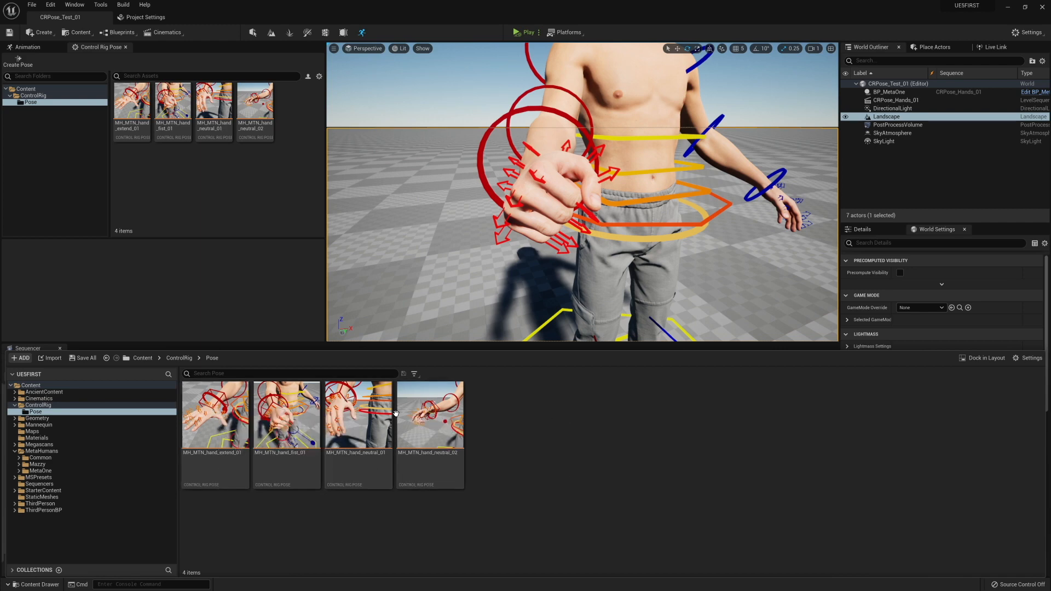
pyautogui.doubleClick(422, 414)
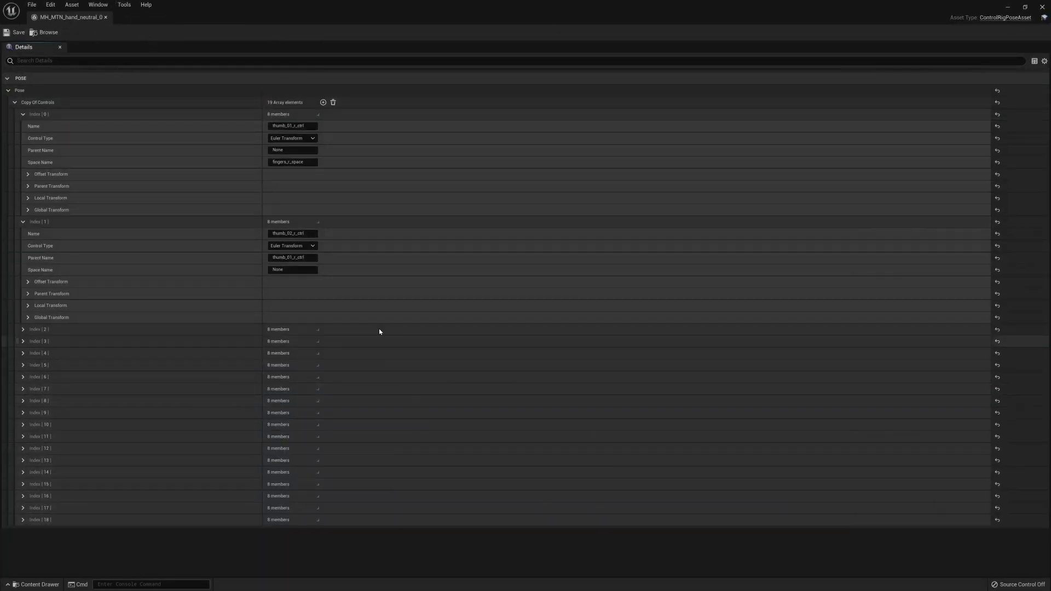
# - Collapse the first two control entries of the pose, expand Index [8] and examine its available control types
pyautogui.click(23, 114)
pyautogui.click(24, 127)
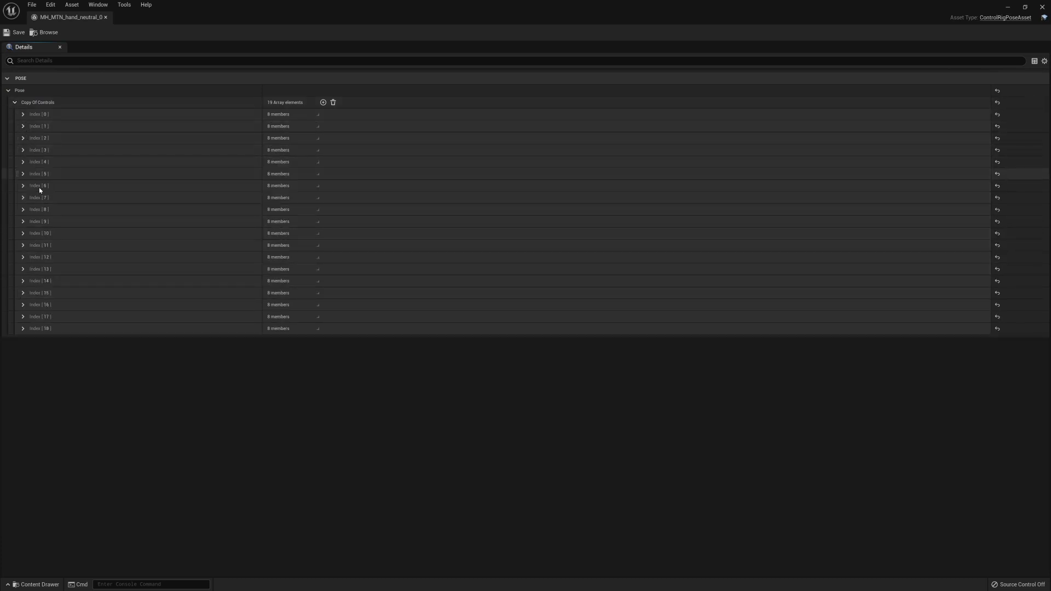
pyautogui.click(23, 213)
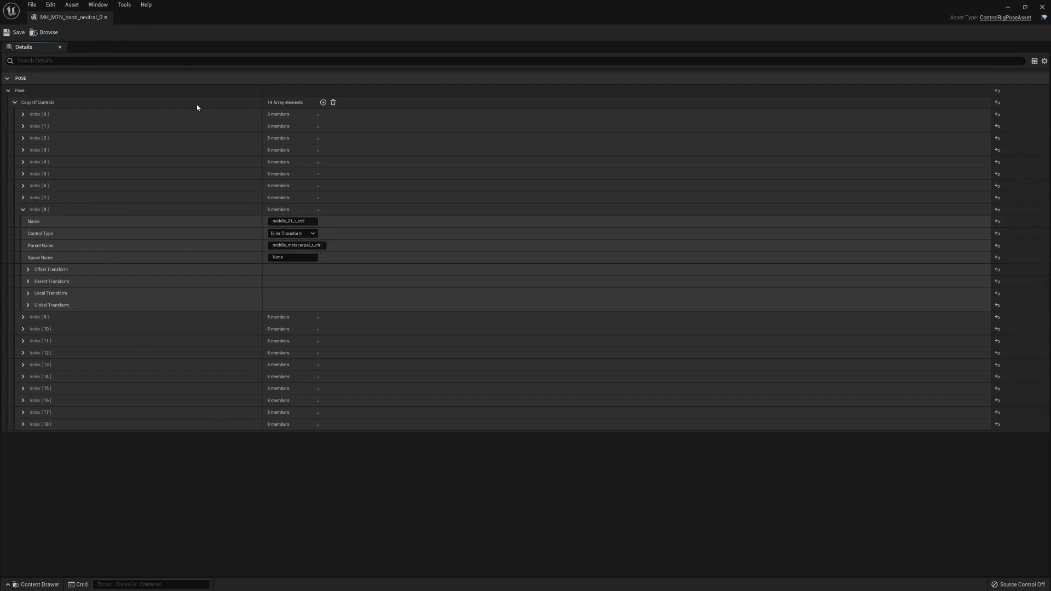
pyautogui.click(309, 235)
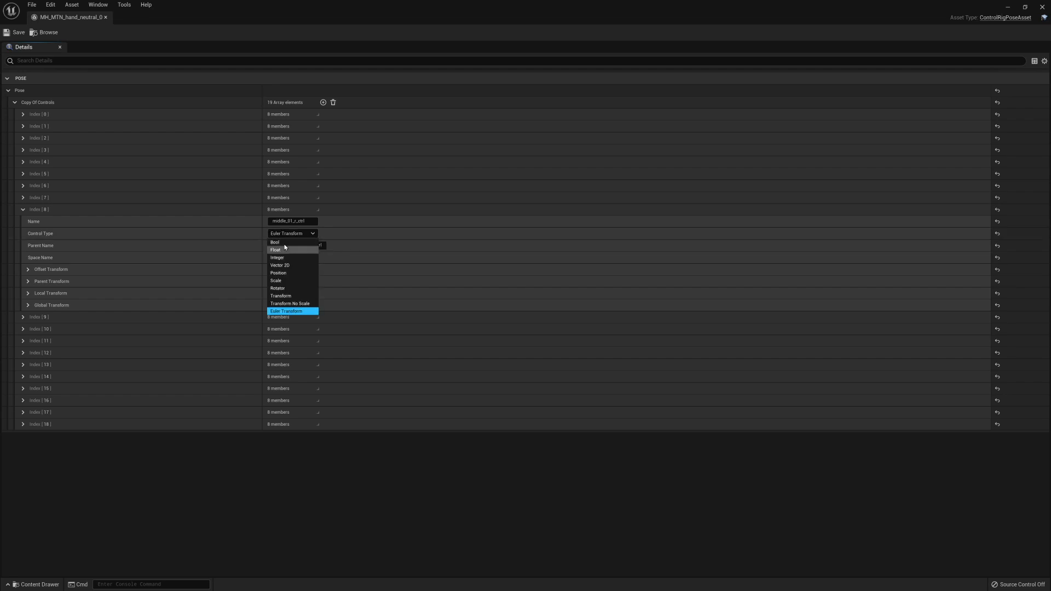
pyautogui.click(310, 234)
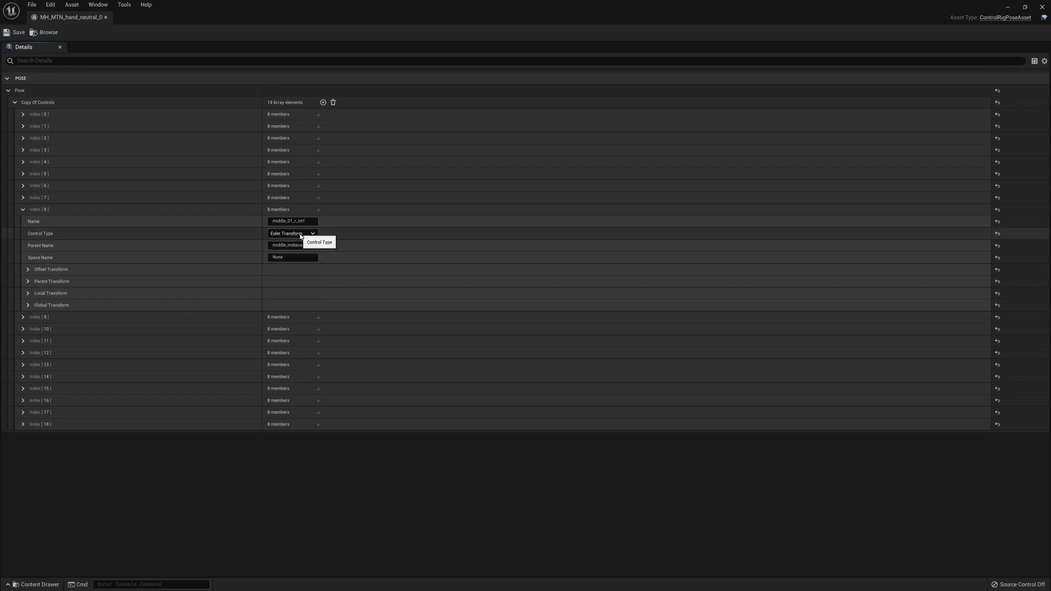
pyautogui.click(309, 234)
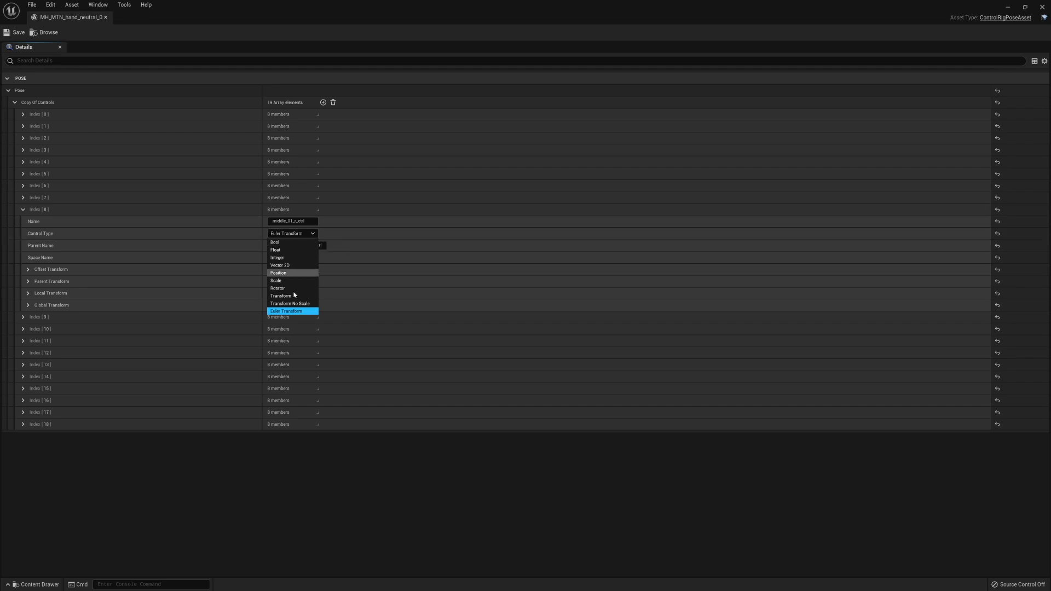
pyautogui.click(291, 234)
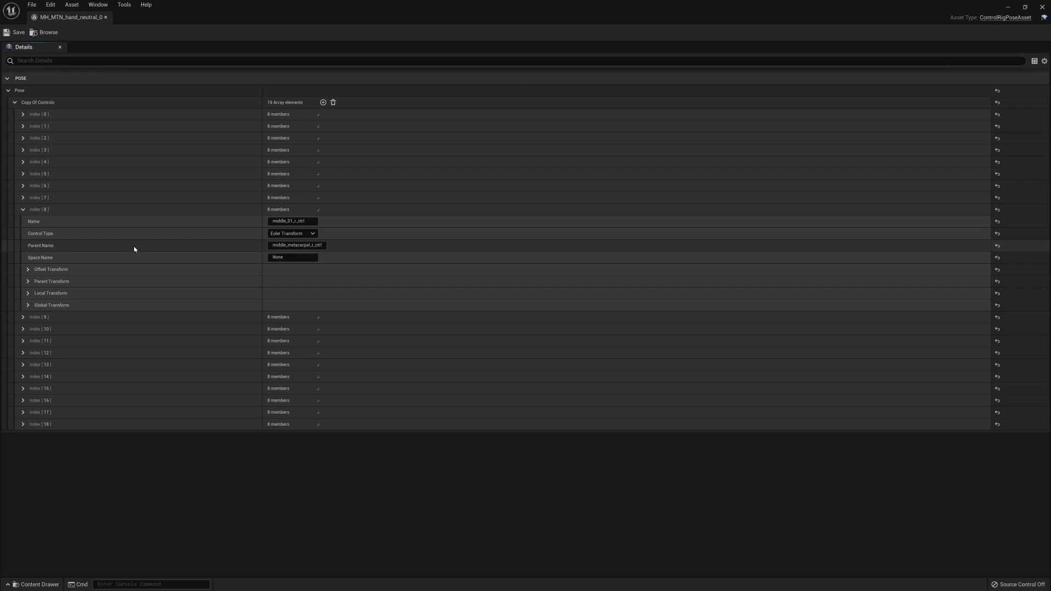
# - Examine the parent, local, global and offset transforms of the middle_01_r_ctrl entry, and close the pose asset
pyautogui.click(28, 282)
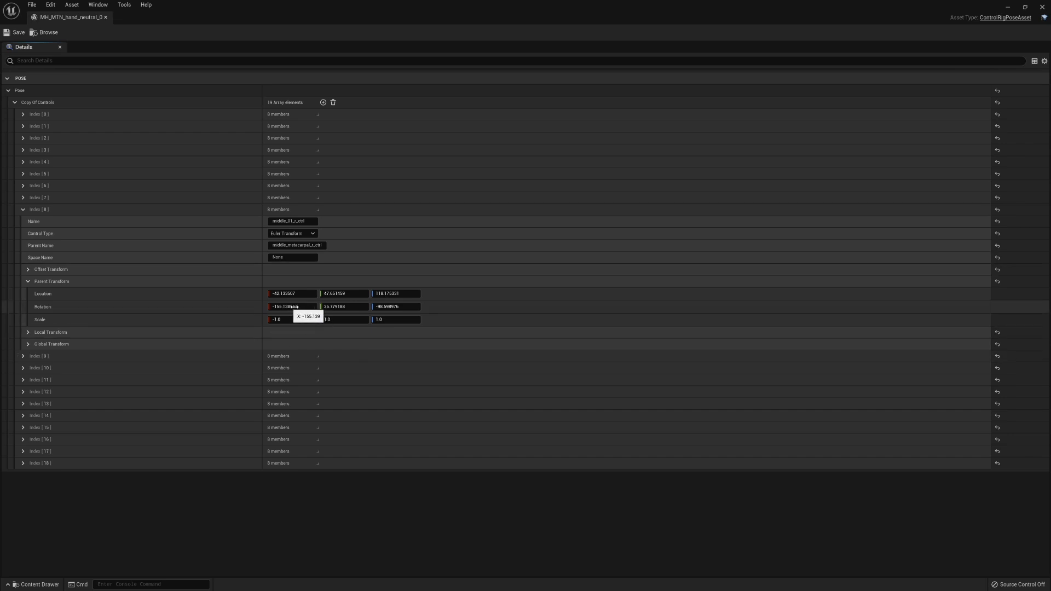
pyautogui.click(28, 282)
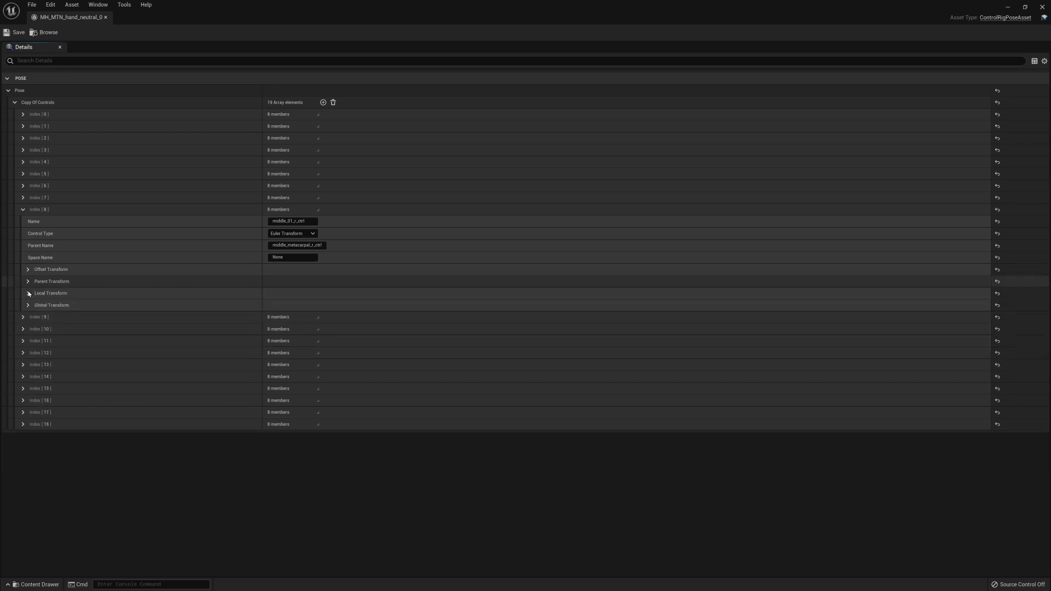
pyautogui.click(28, 293)
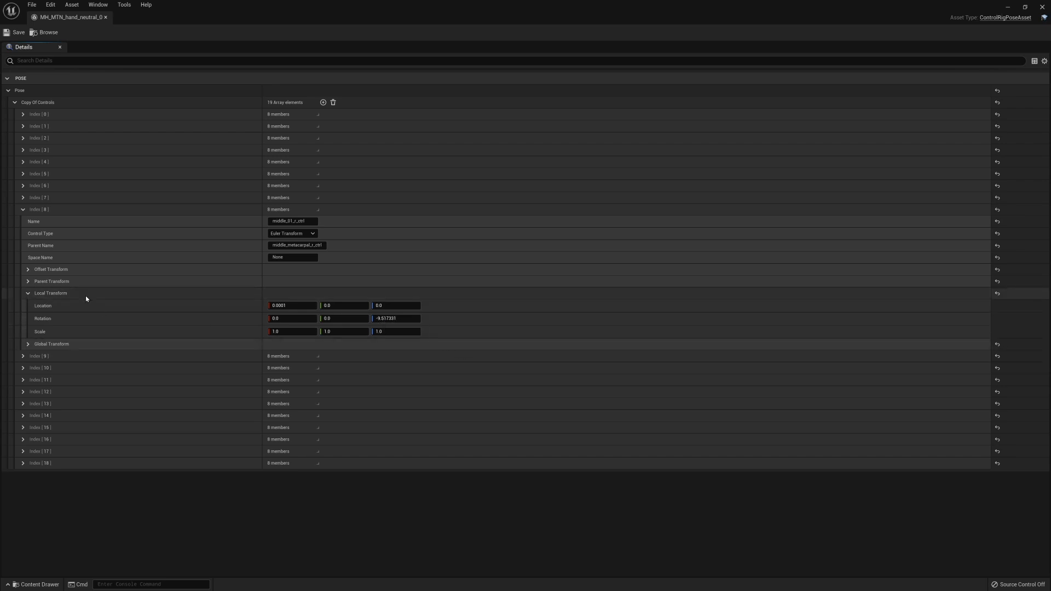
pyautogui.click(29, 294)
pyautogui.click(28, 305)
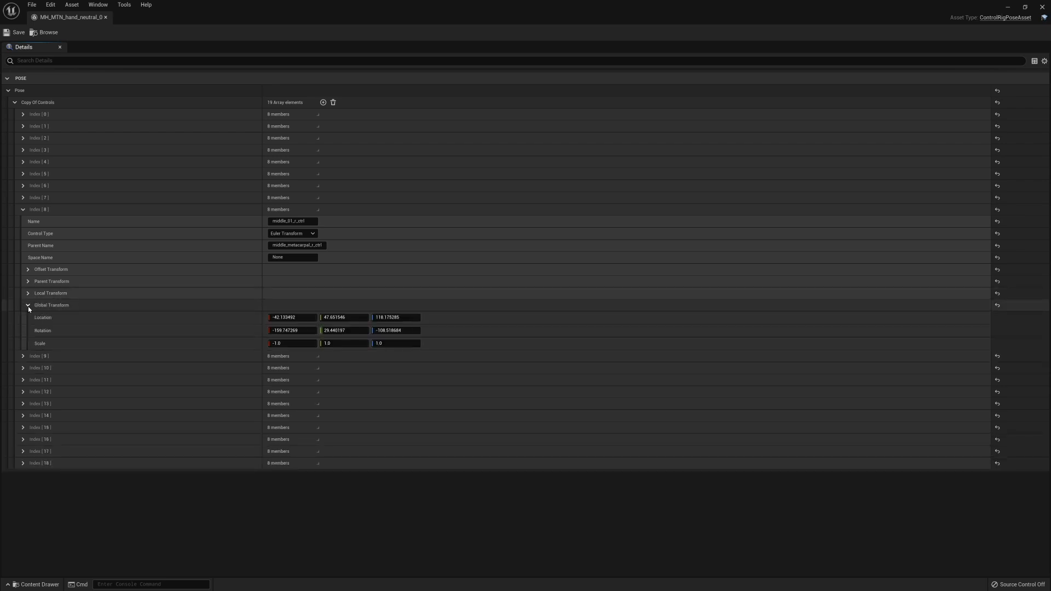
pyautogui.click(28, 305)
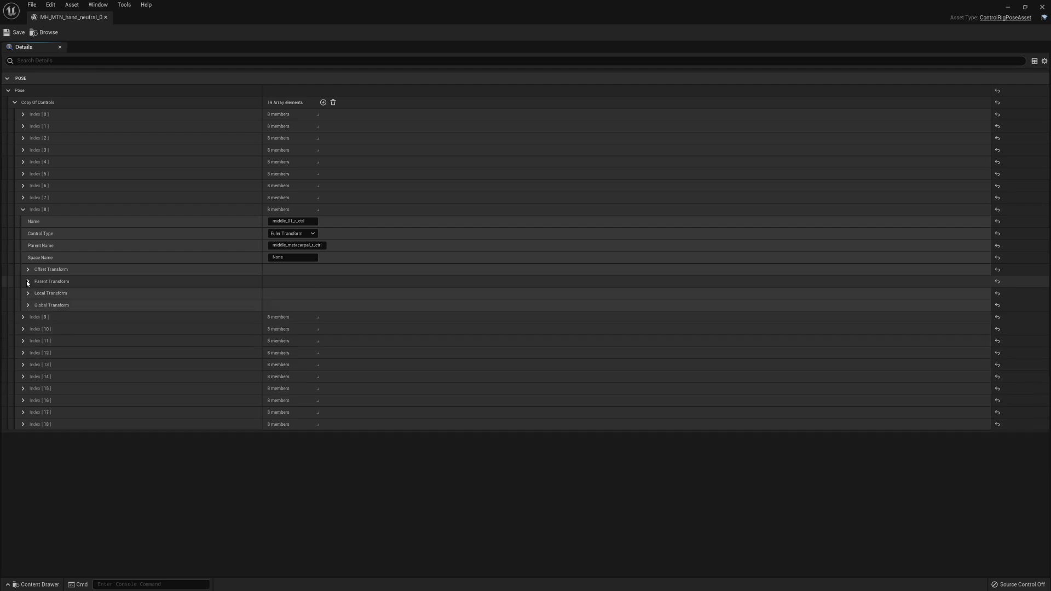
pyautogui.click(28, 270)
pyautogui.click(28, 269)
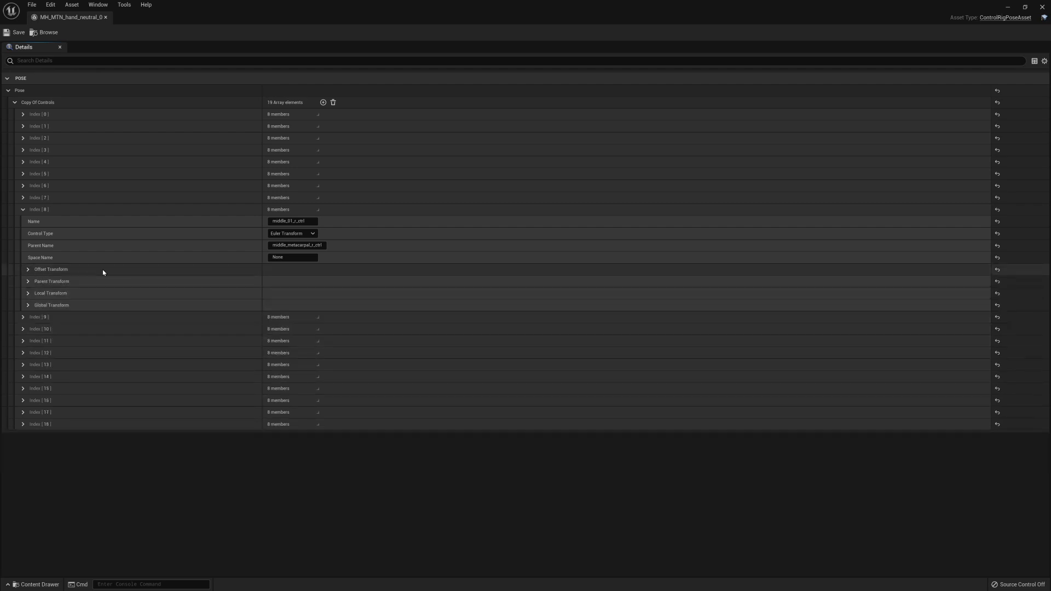
pyautogui.click(23, 209)
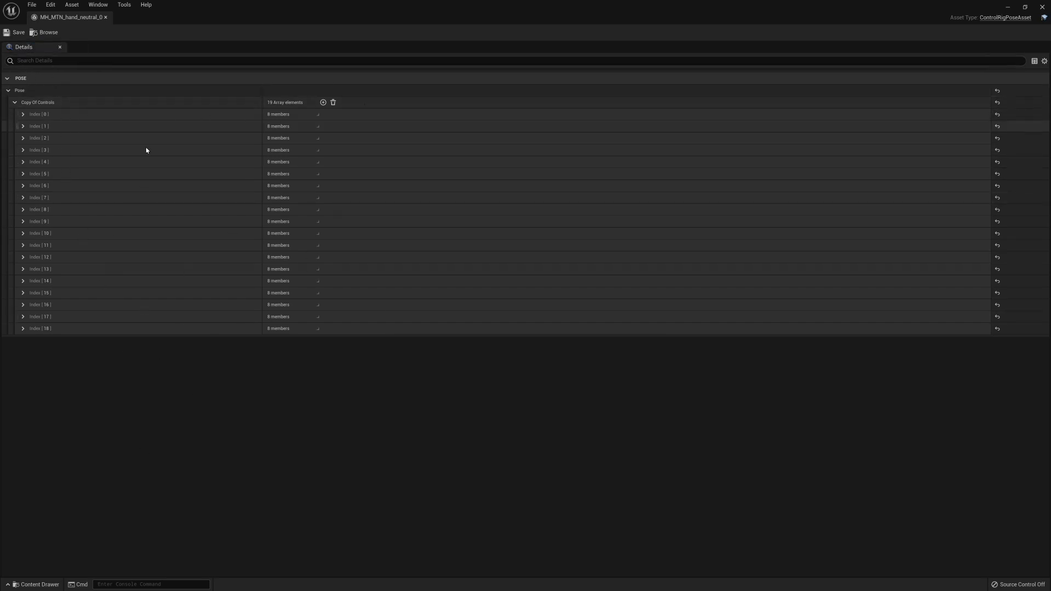
pyautogui.click(106, 17)
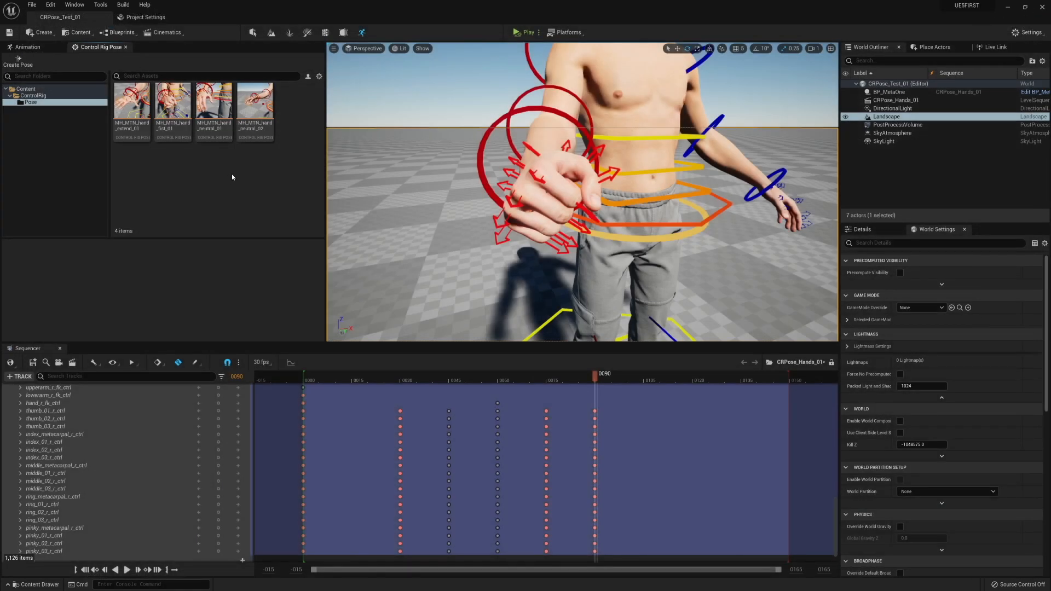
# - Look over the saved poses in the Pose content folder and examine the character's face, body and right hand from several angles
pyautogui.click(250, 198)
pyautogui.click(242, 199)
pyautogui.moveTo(435, 256); pyautogui.dragTo(486, 258, button='right')
pyautogui.hotkey('ctrl', 'space')
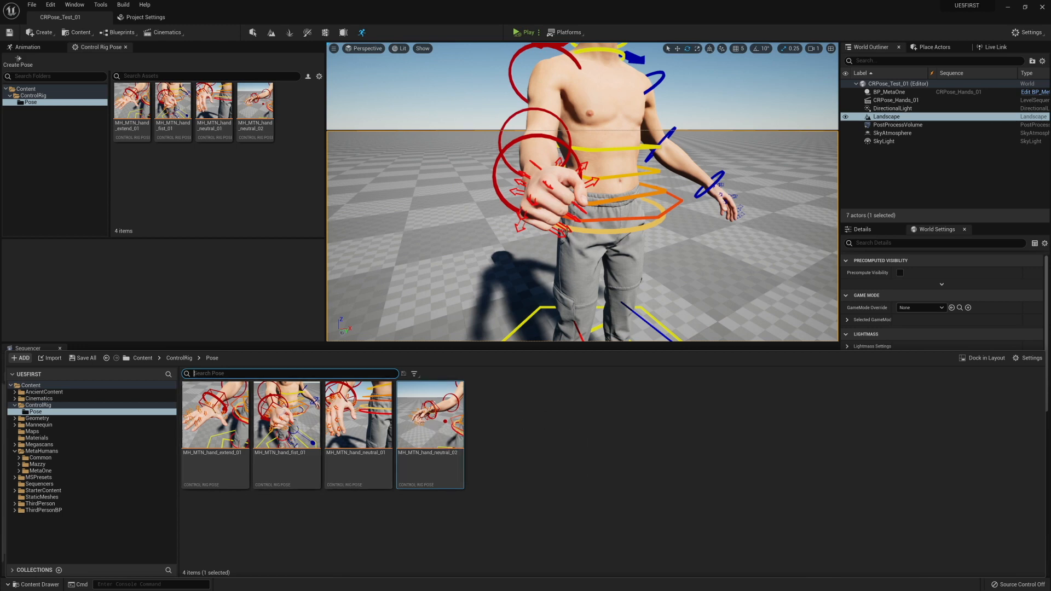
pyautogui.moveTo(591, 248); pyautogui.dragTo(559, 240, button='right')
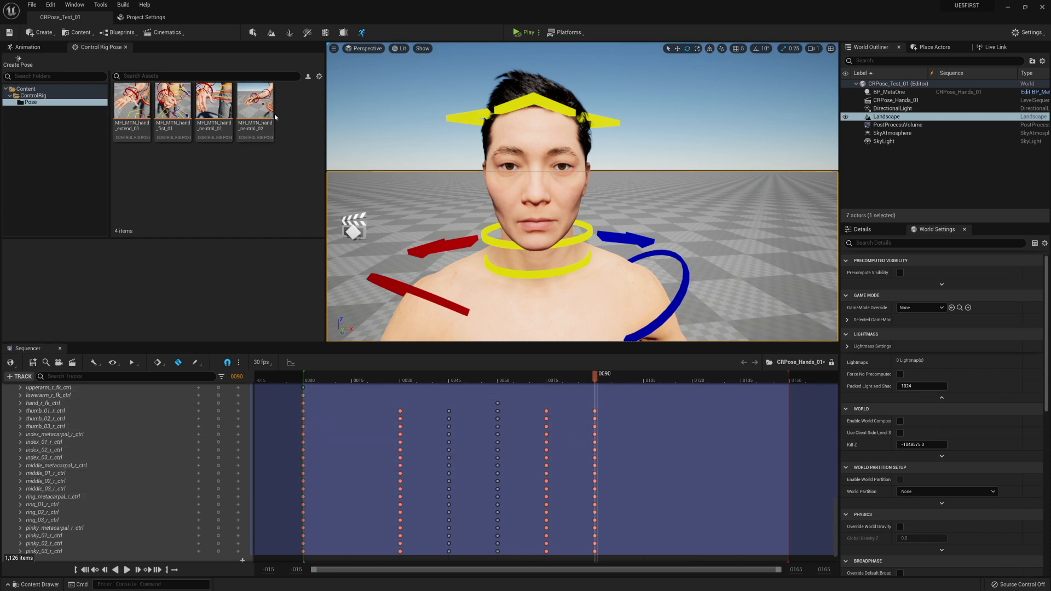
pyautogui.moveTo(568, 269); pyautogui.dragTo(630, 267, button='right')
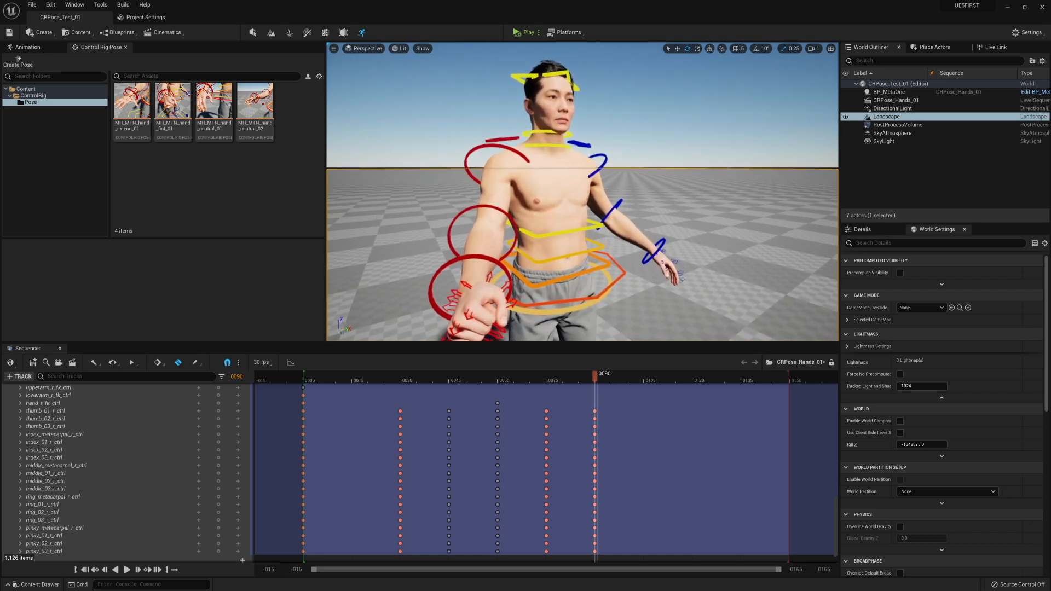
pyautogui.moveTo(612, 182); pyautogui.dragTo(612, 182, button='right')
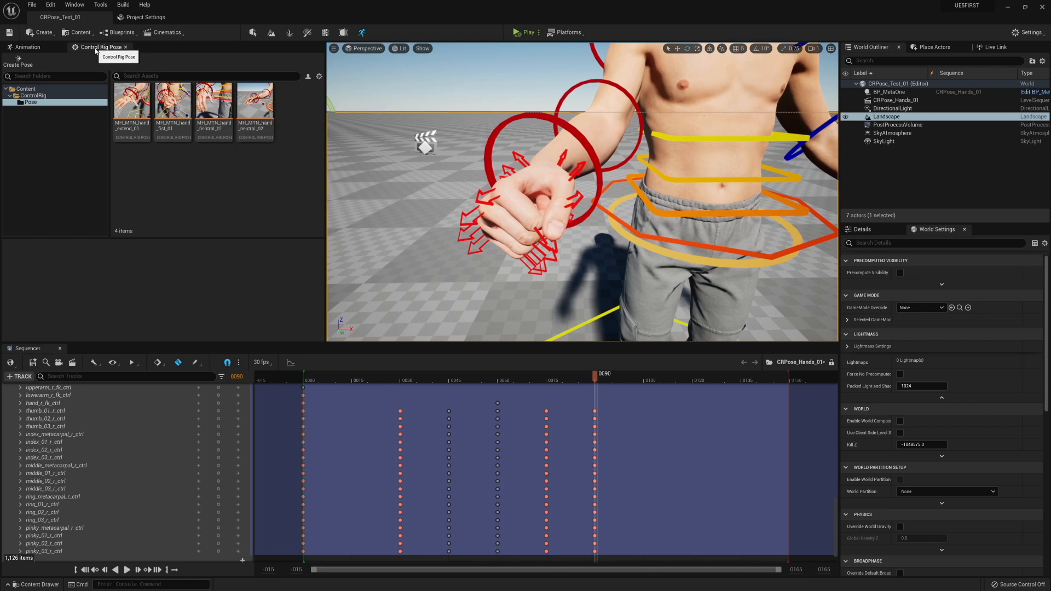
pyautogui.moveTo(608, 276); pyautogui.dragTo(607, 276, button='right')
# - Review the right-hand animation between frames 34 and 90 and save the CRPose_Hands_01 sequence
pyautogui.moveTo(597, 391); pyautogui.dragTo(497, 458)
pyautogui.keyDown('alt'); pyautogui.moveTo(528, 274); pyautogui.dragTo(492, 255); pyautogui.keyUp('alt')
pyautogui.moveTo(459, 220); pyautogui.dragTo(430, 214, button='right')
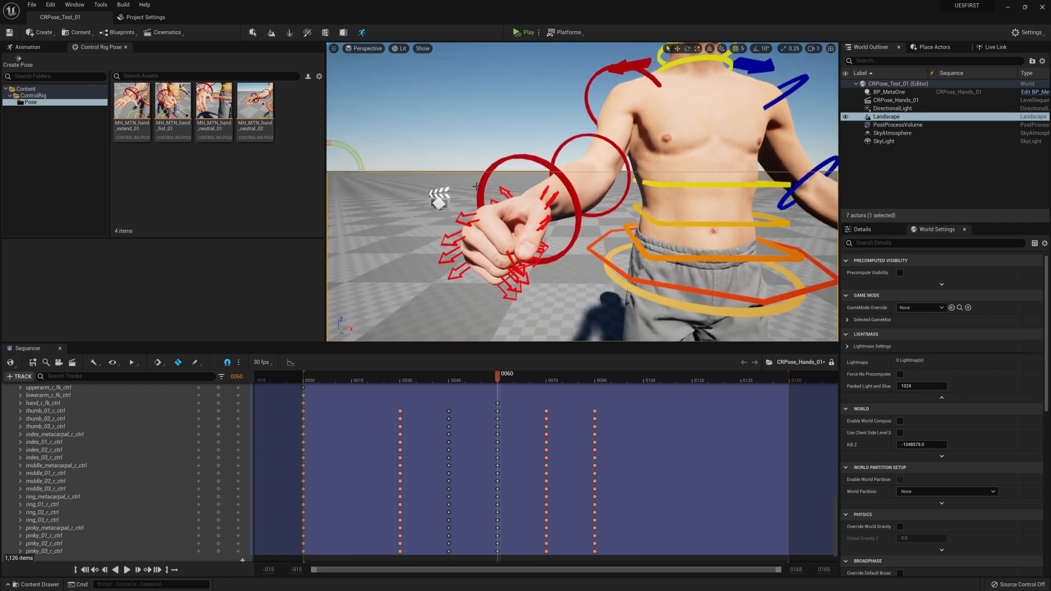
pyautogui.moveTo(500, 383); pyautogui.dragTo(415, 389)
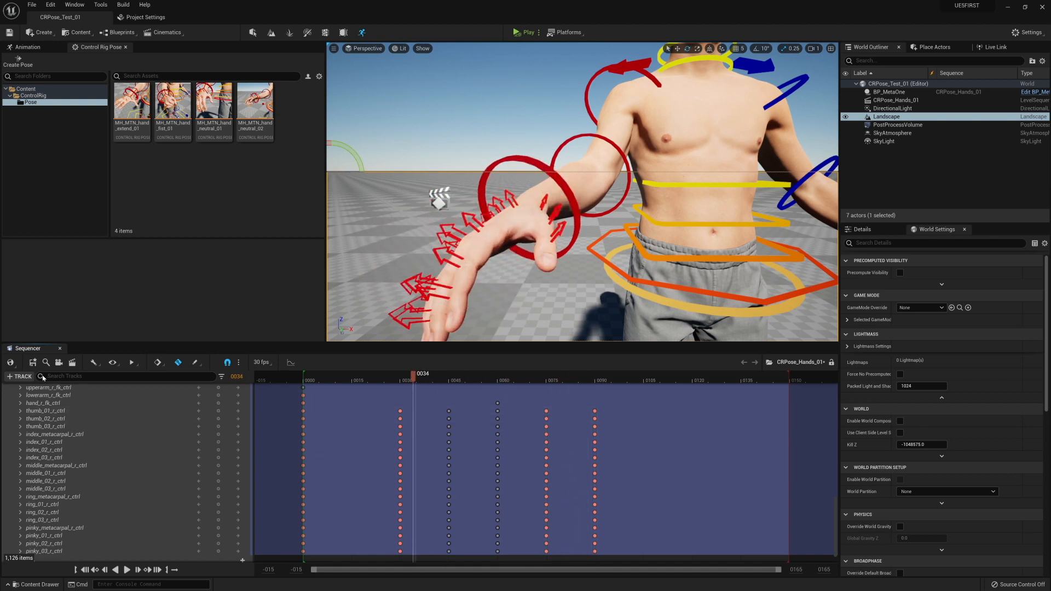
pyautogui.click(33, 363)
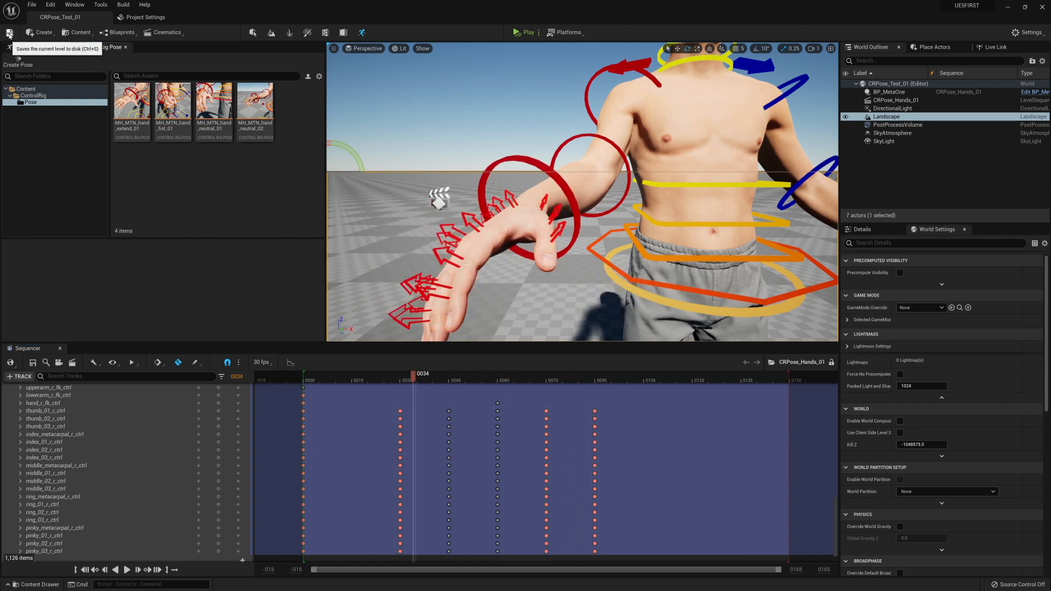
pyautogui.moveTo(414, 386); pyautogui.dragTo(597, 467)
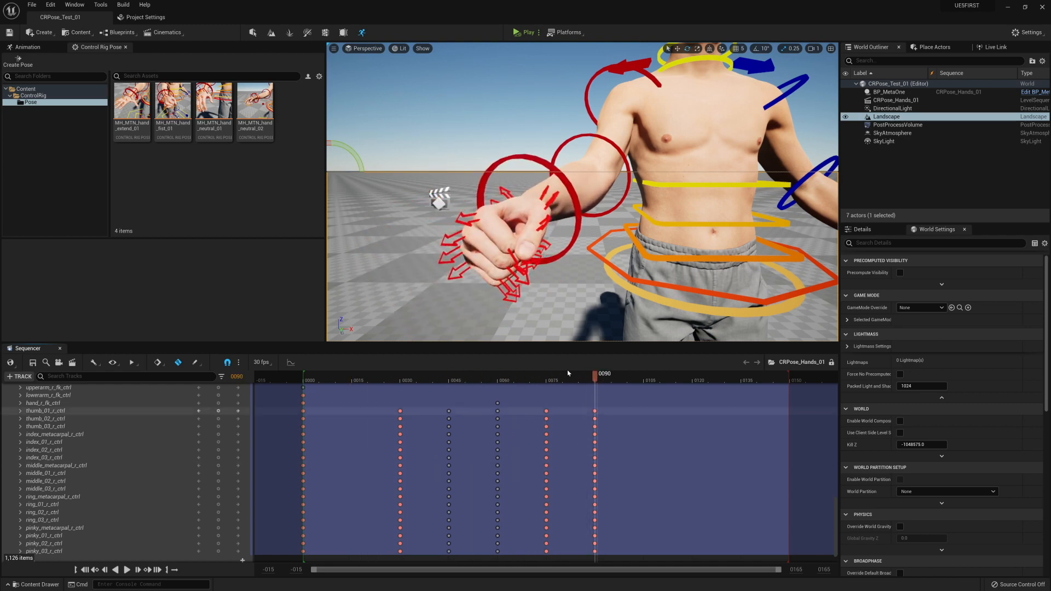
# - Examine the character's right-hand fist at frame 90 from a higher angle, a wider view and an oblique angle
pyautogui.keyDown('alt'); pyautogui.moveTo(582, 192); pyautogui.dragTo(579, 233); pyautogui.keyUp('alt')
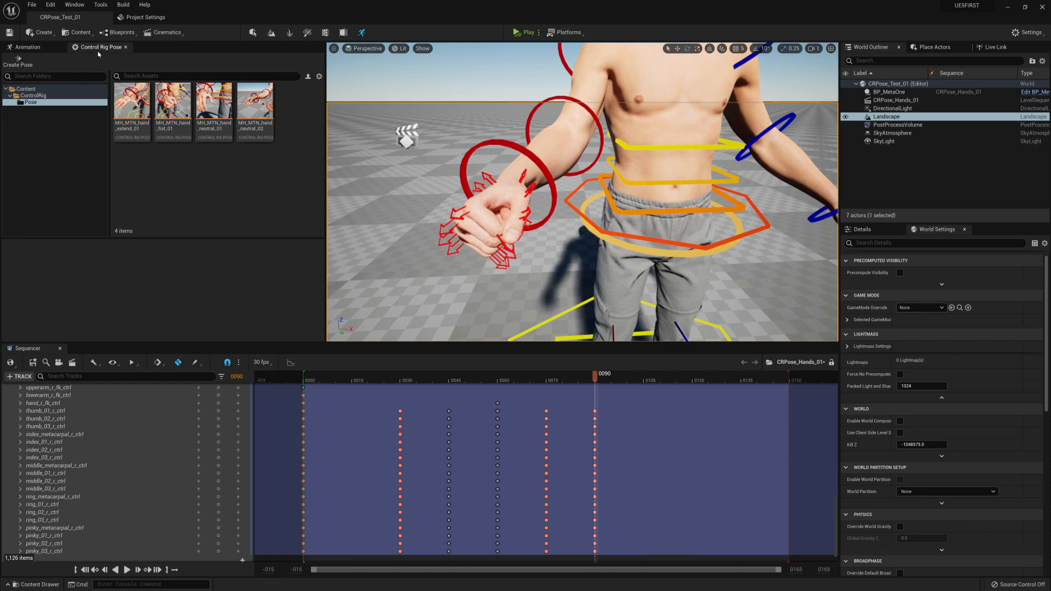
pyautogui.moveTo(582, 192)
pyautogui.keyDown('alt'); pyautogui.mouseDown()
pyautogui.moveTo(608, 179)
pyautogui.moveTo(581, 176)
pyautogui.mouseUp(); pyautogui.keyUp('alt')
pyautogui.keyDown('alt'); pyautogui.moveTo(581, 176); pyautogui.dragTo(523, 176, button='right'); pyautogui.keyUp('alt')
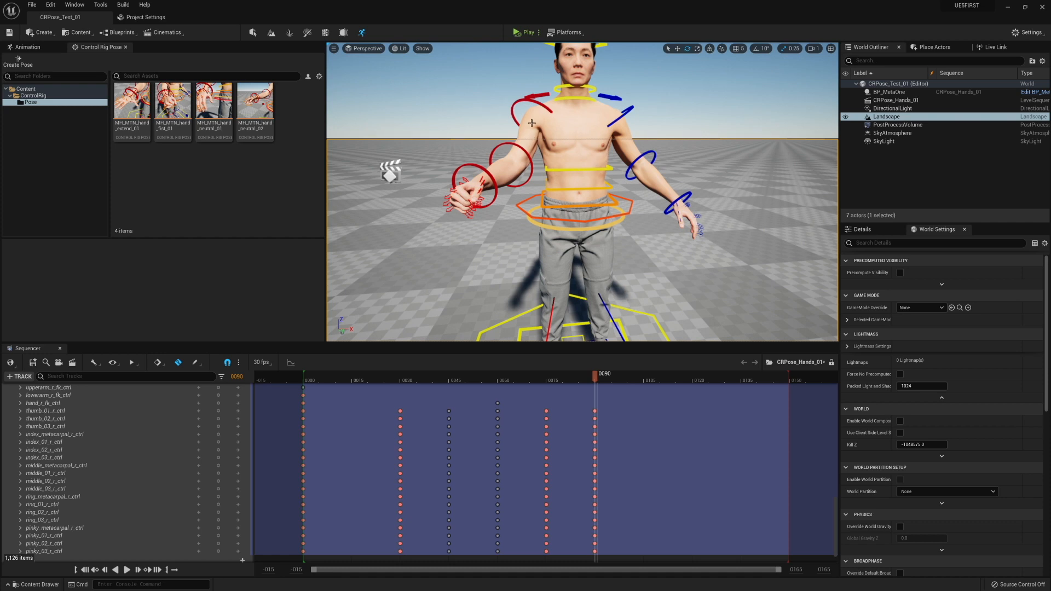
pyautogui.keyDown('alt'); pyautogui.moveTo(591, 163); pyautogui.dragTo(638, 148); pyautogui.keyUp('alt')
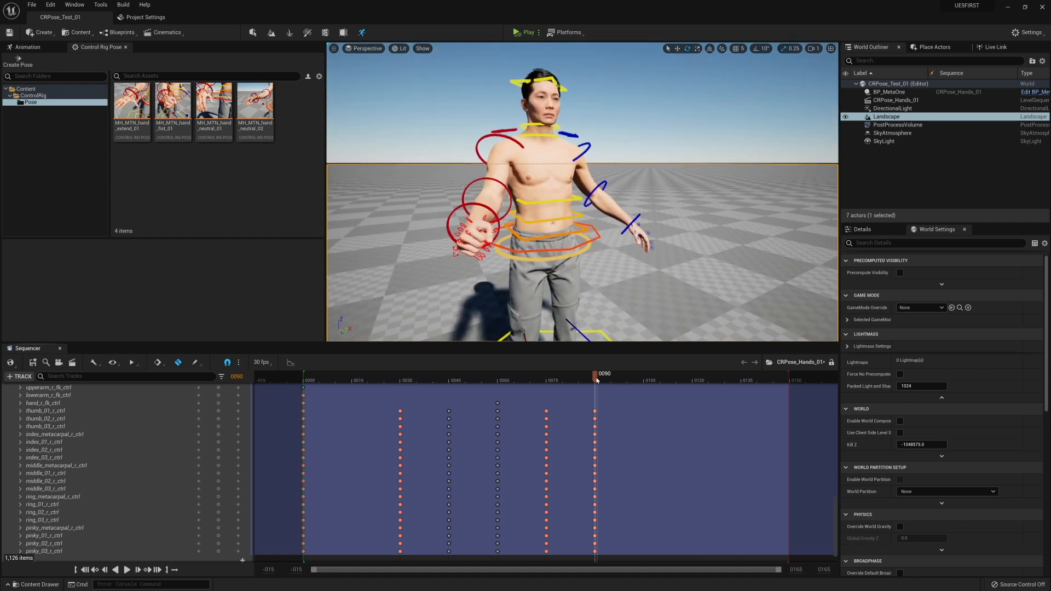
# - Review the right-hand poses between frames 90 and 30, ending at frame 30, and clear the Landscape selection
pyautogui.moveTo(597, 380); pyautogui.dragTo(595, 421)
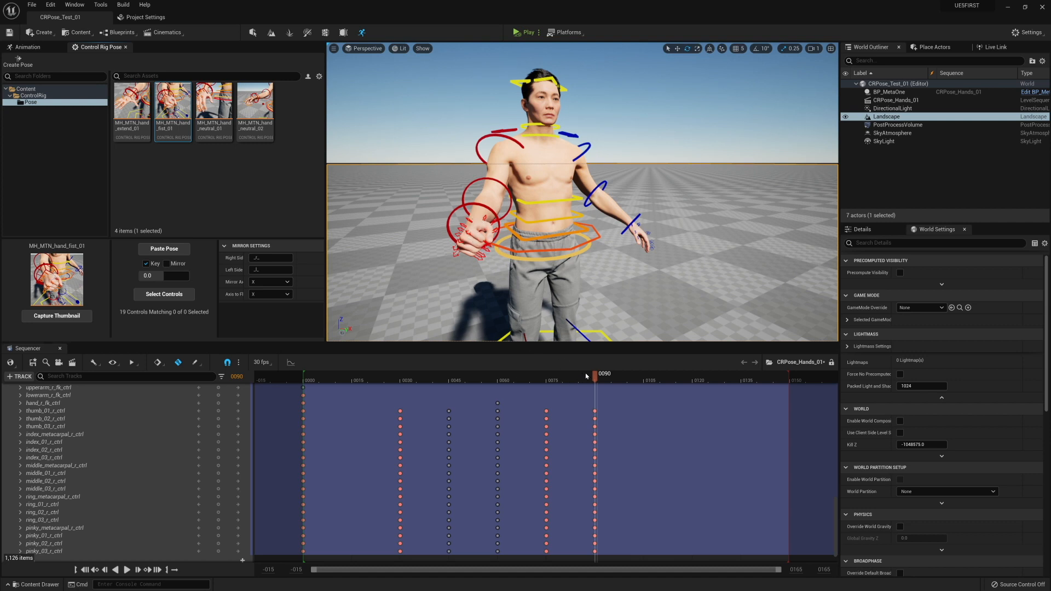
pyautogui.moveTo(594, 377); pyautogui.dragTo(499, 432)
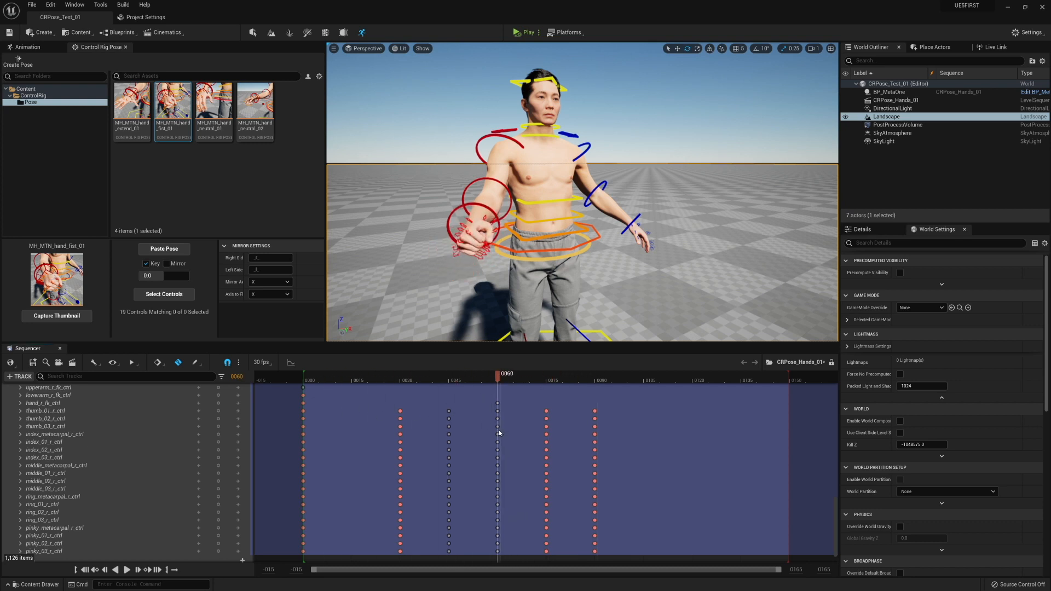
pyautogui.moveTo(498, 377); pyautogui.dragTo(401, 416)
pyautogui.moveTo(586, 245); pyautogui.dragTo(542, 247, button='right')
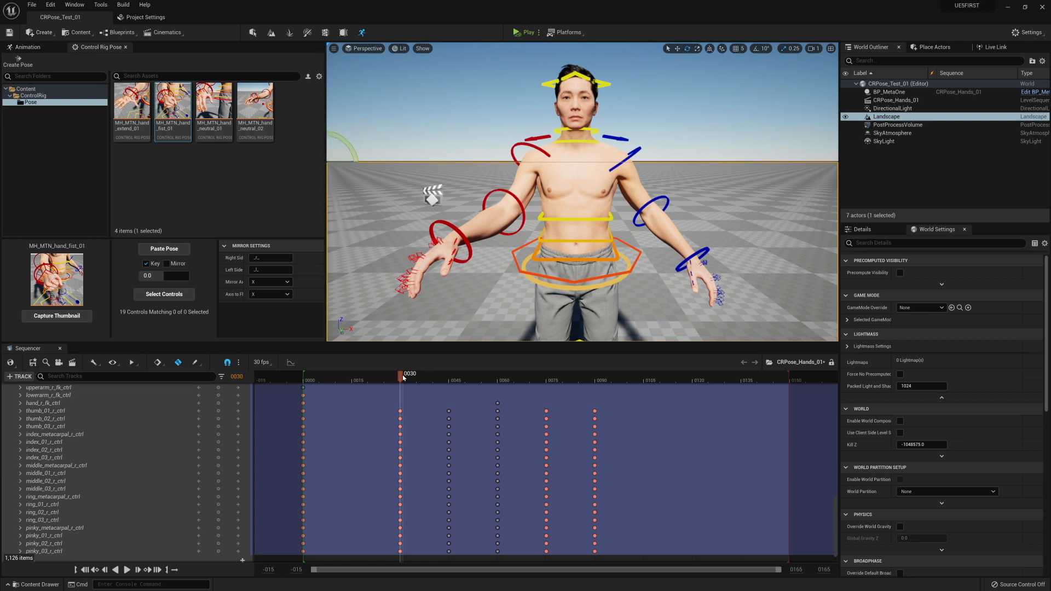
pyautogui.click(446, 377)
pyautogui.moveTo(450, 393); pyautogui.dragTo(596, 434)
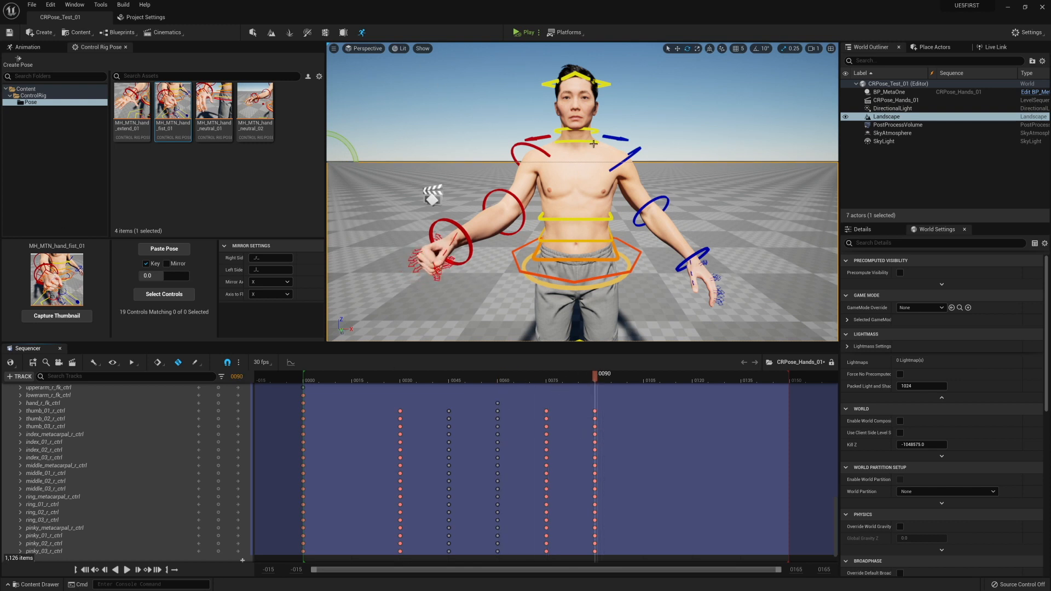
pyautogui.moveTo(588, 377); pyautogui.dragTo(401, 417)
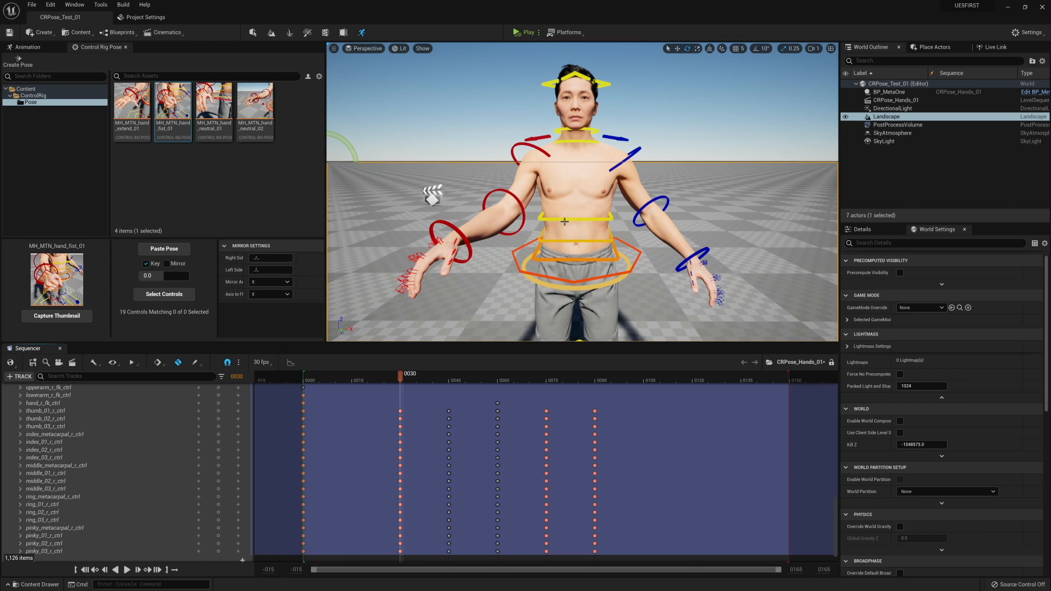
pyautogui.press('Escape')
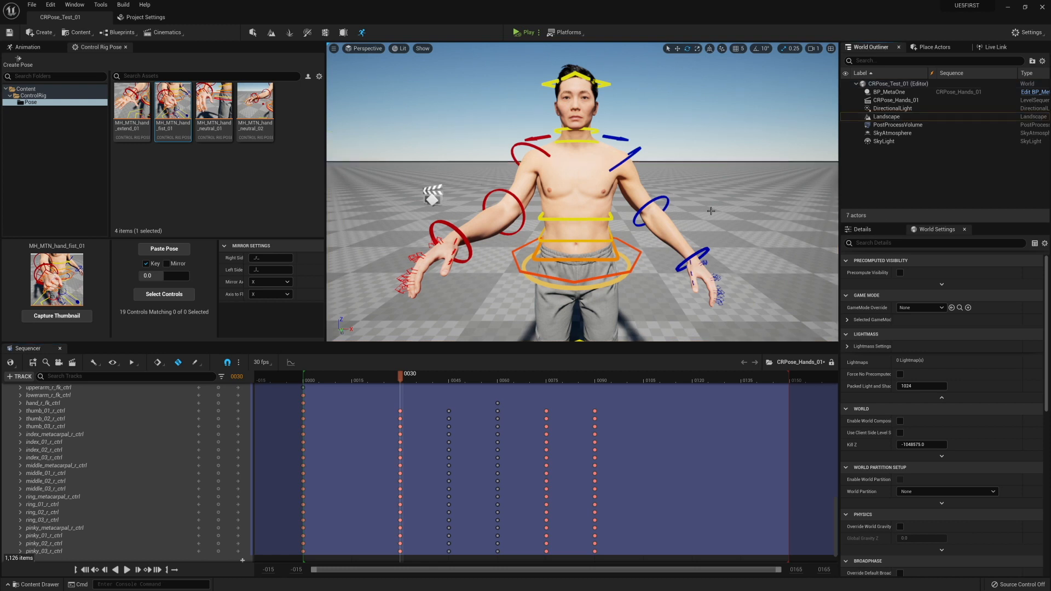